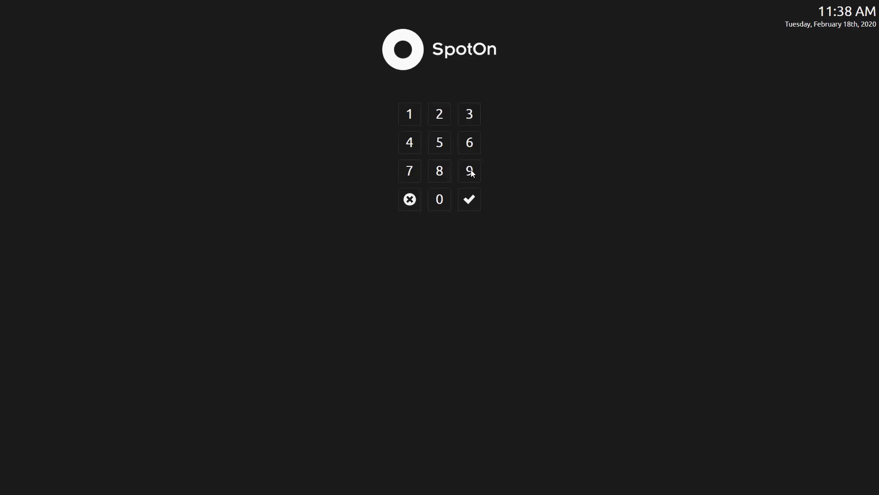
Log in with the staff PIN and dismiss the administrator message
triple_click(472, 172)
click(474, 200)
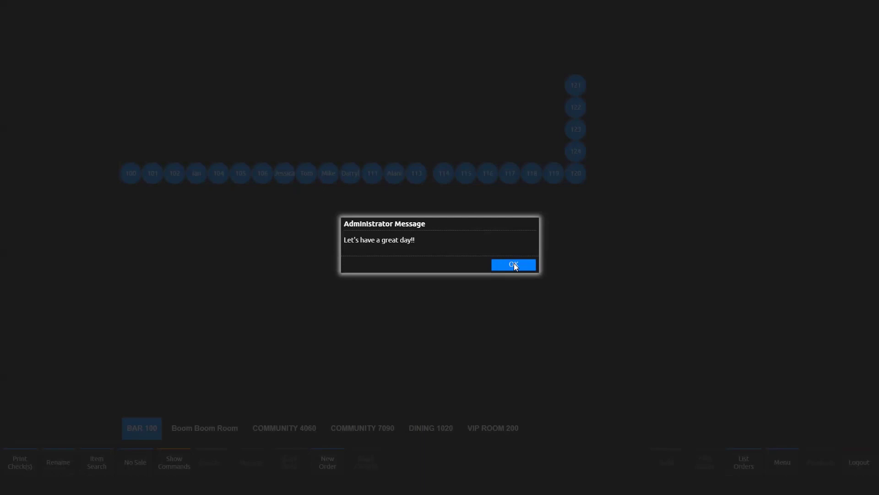
click(514, 264)
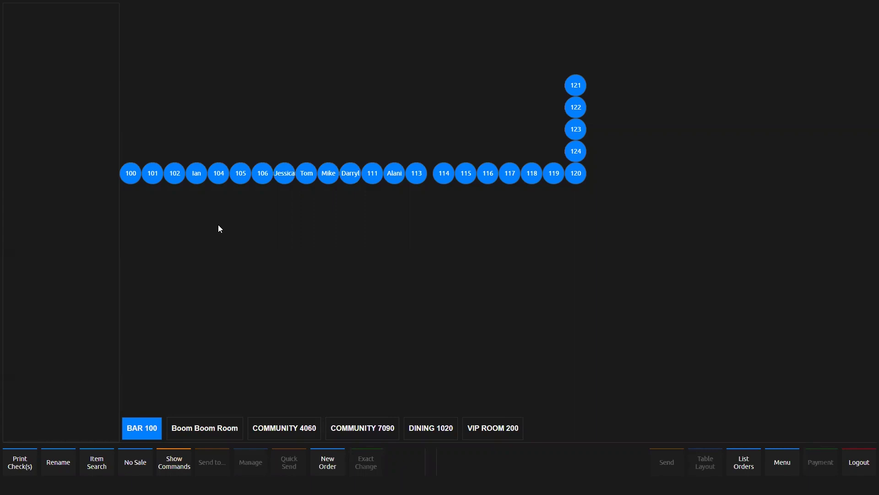
Look through the table layouts of all the dining areas and the order menu, returning to the BAR 100 layout
click(194, 428)
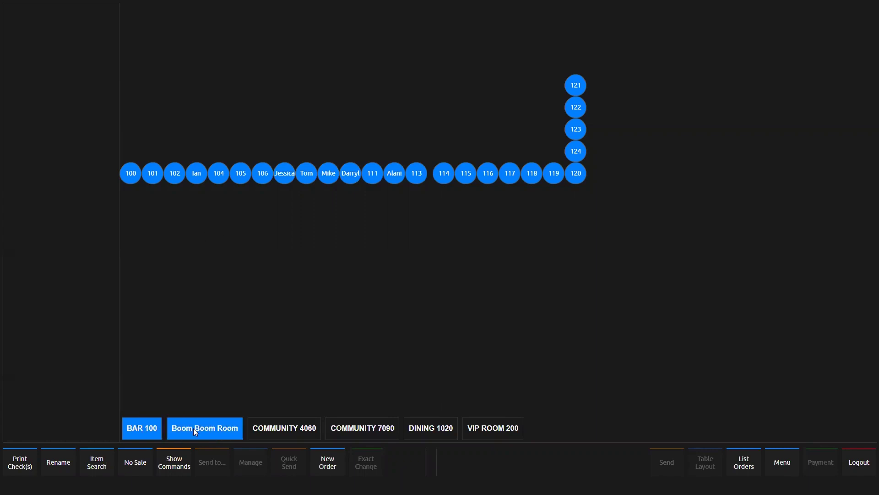
click(262, 429)
click(354, 428)
click(428, 432)
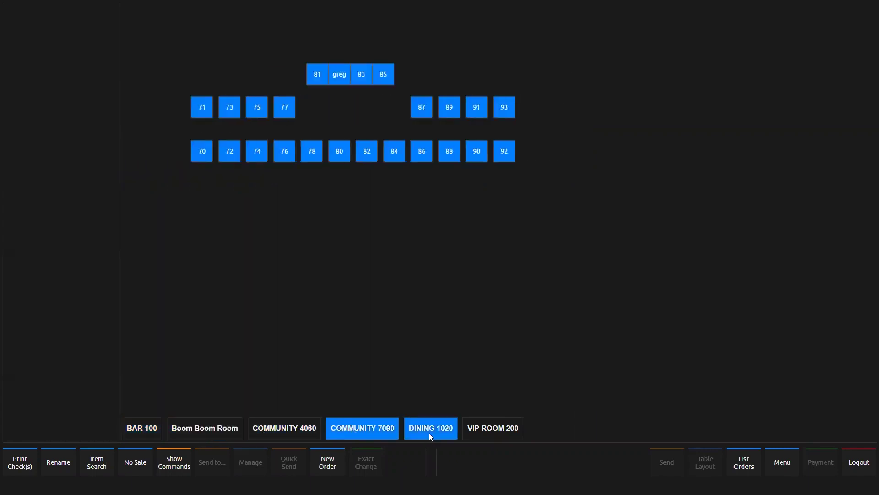
click(497, 431)
click(428, 431)
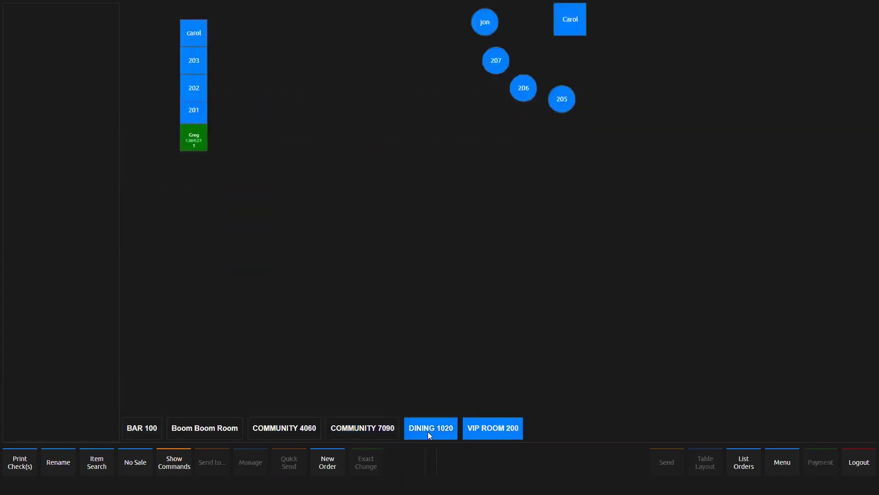
click(375, 431)
click(302, 429)
click(229, 426)
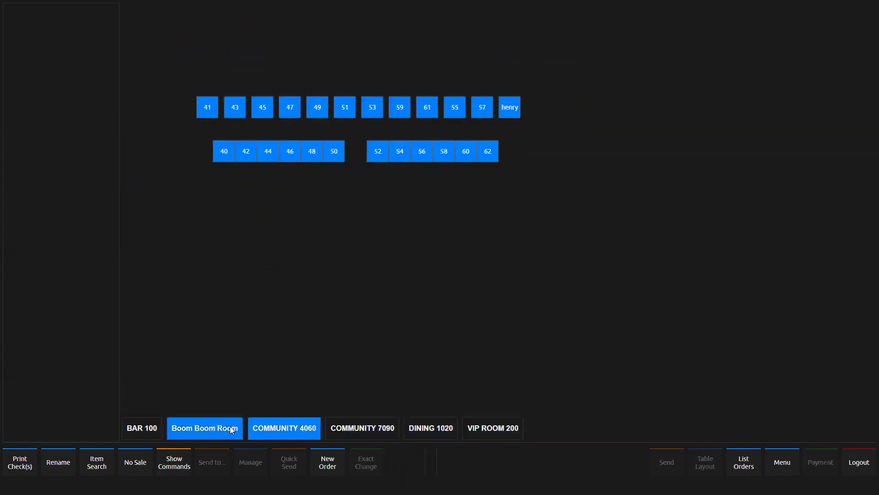
click(141, 423)
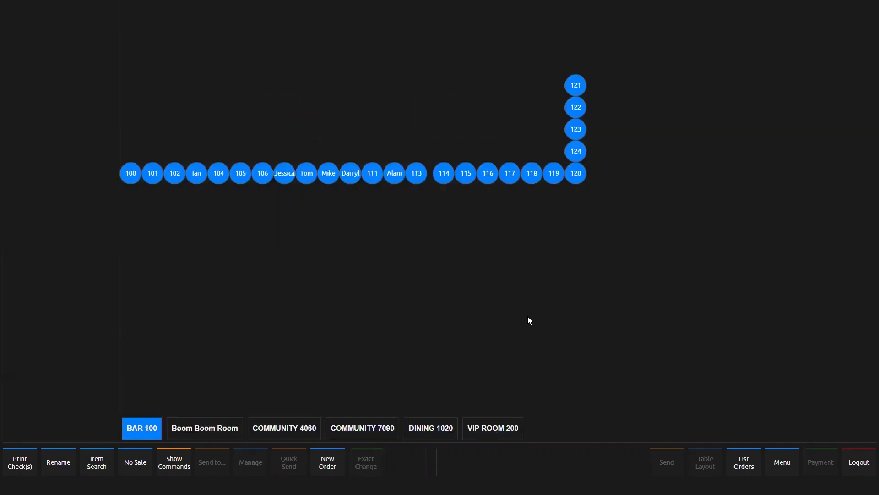
click(783, 463)
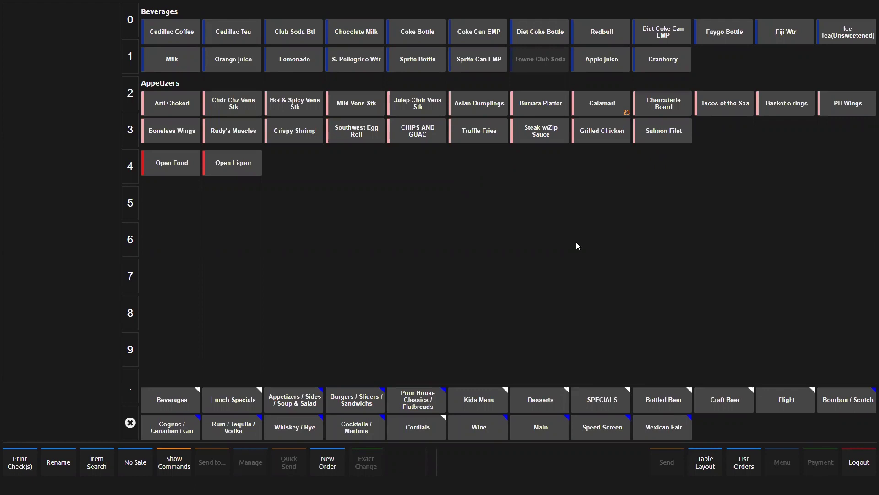
click(710, 467)
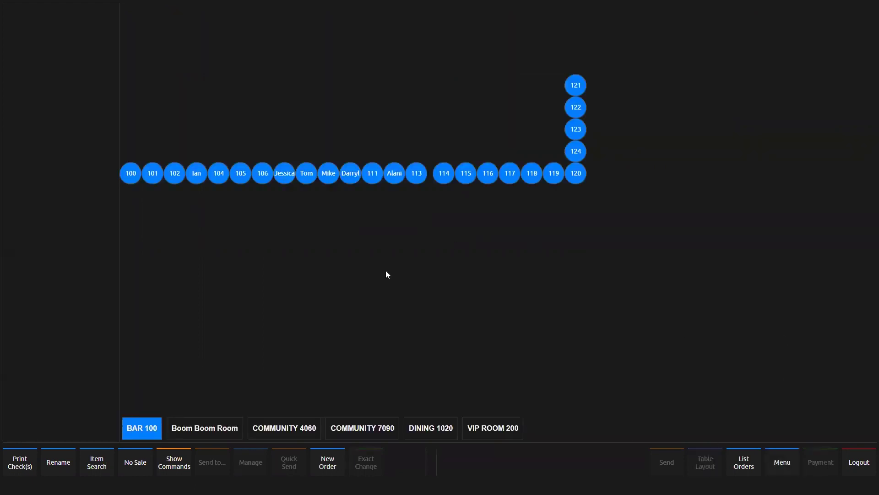
Try out the status options for table 101, from Needs Bussing through Check Dropped, and cancel the selection
click(152, 171)
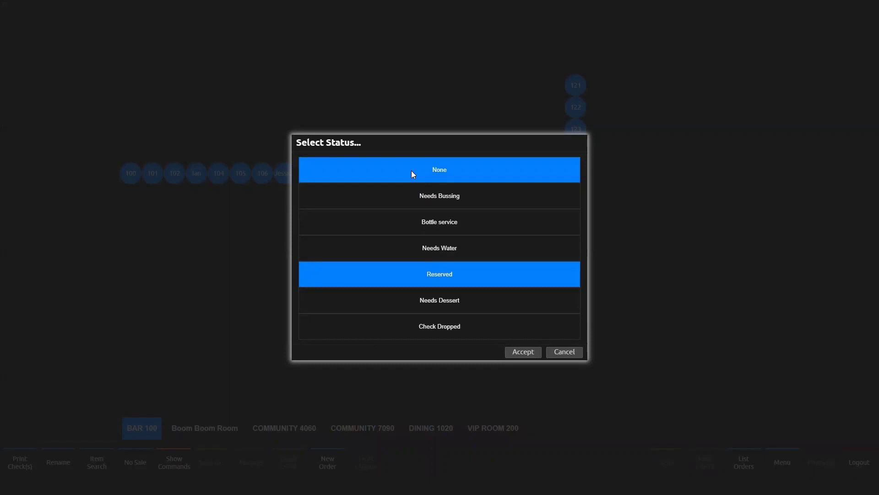
click(426, 193)
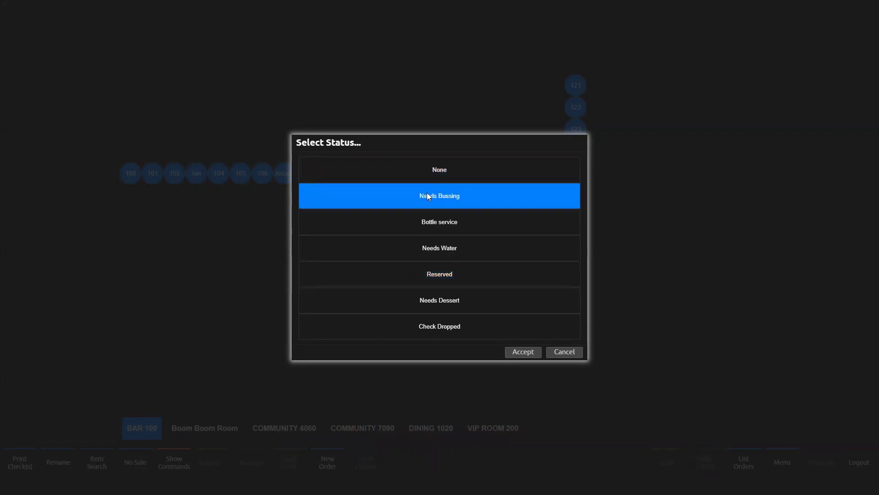
click(431, 222)
click(435, 244)
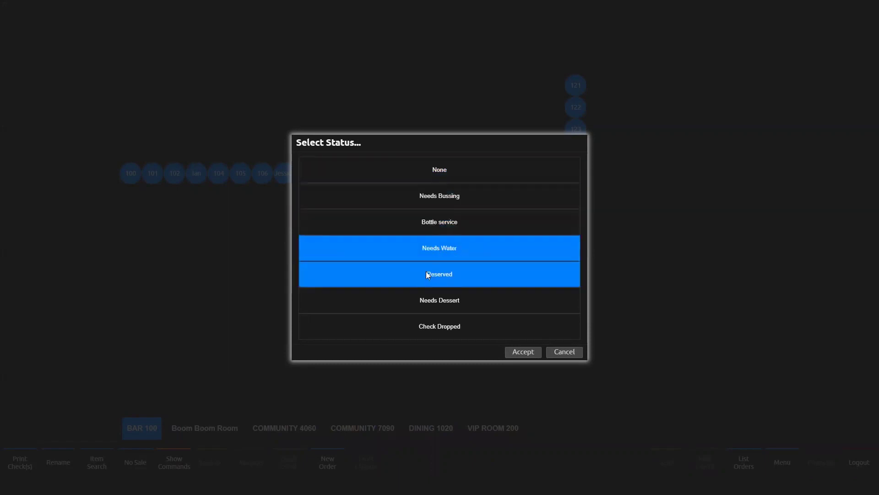
click(426, 273)
click(439, 296)
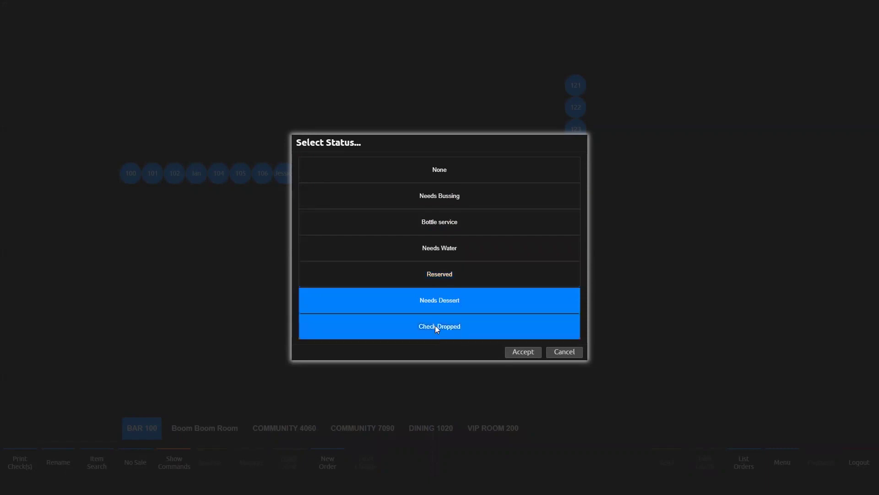
click(436, 325)
click(435, 247)
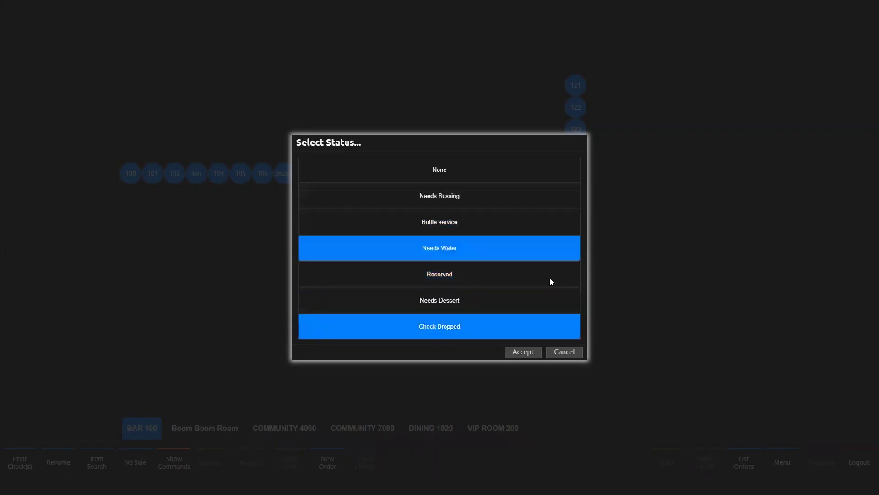
click(564, 351)
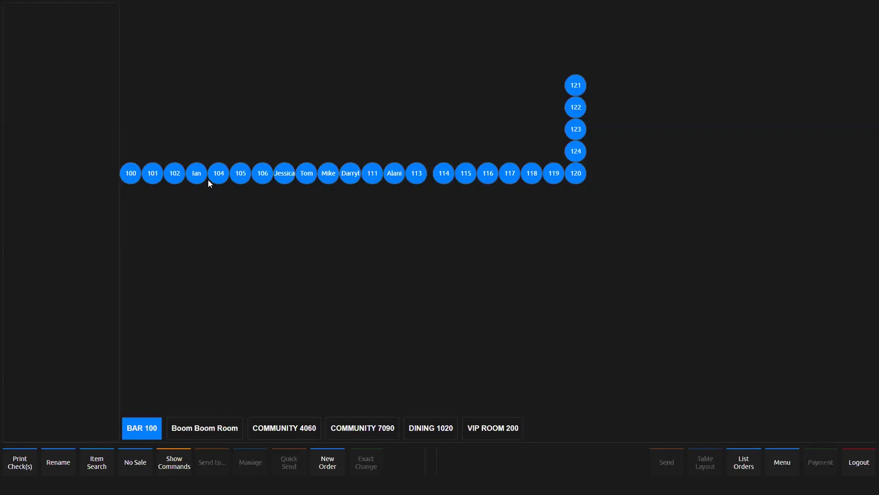
Start a new order on table 101 in BAR 100 for 4 guests
click(152, 174)
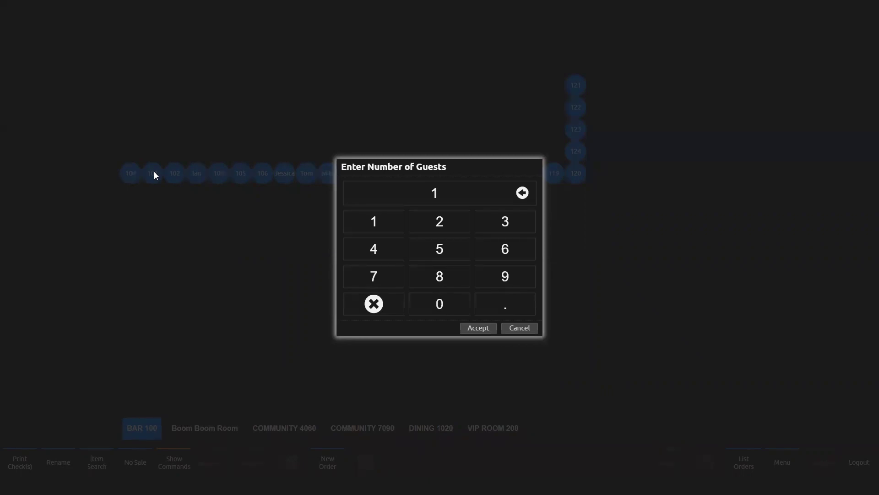
click(375, 248)
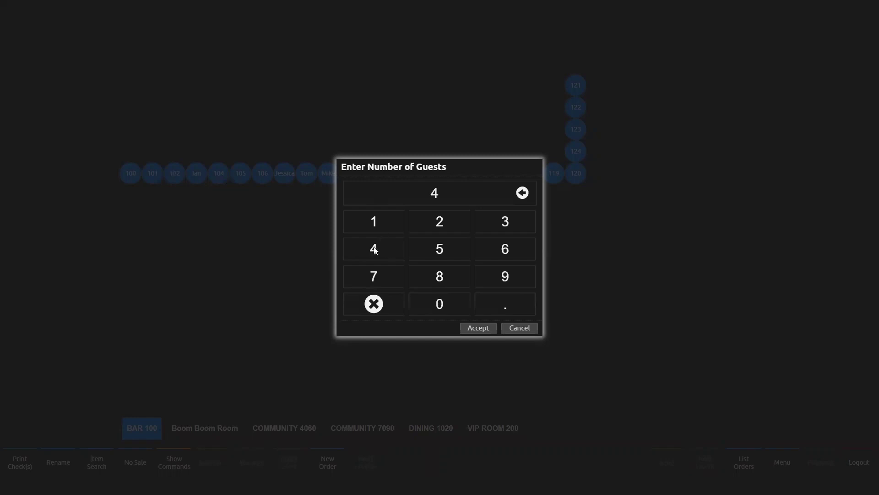
click(479, 328)
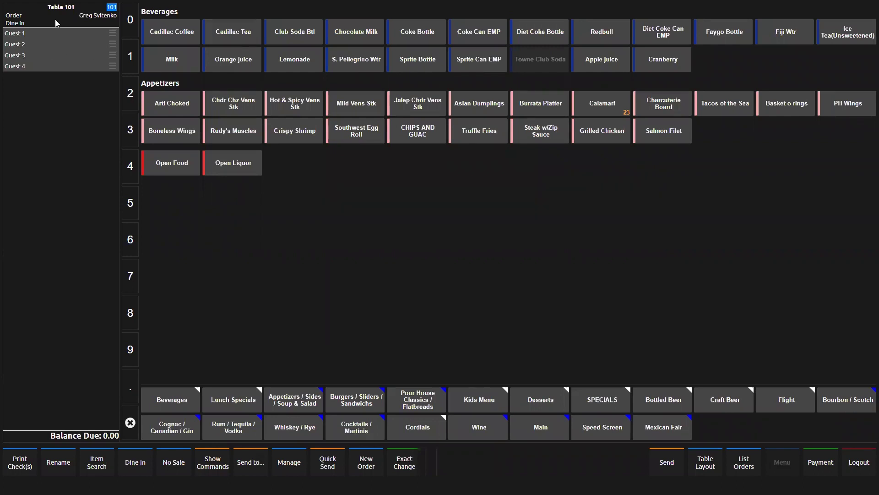
Add one drink per guest: Milk for Guest 1, Orange juice for Guest 2, Lemonade for Guest 3 and Sprite Bottle for Guest 4
click(26, 32)
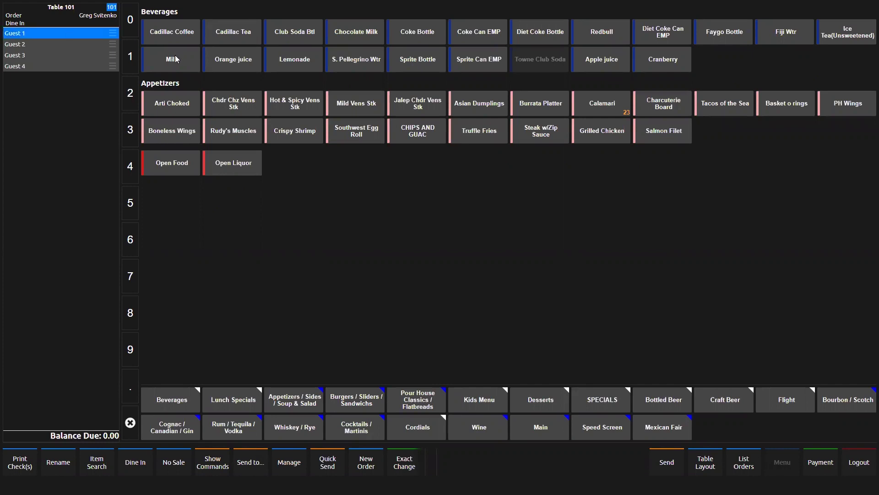
click(172, 58)
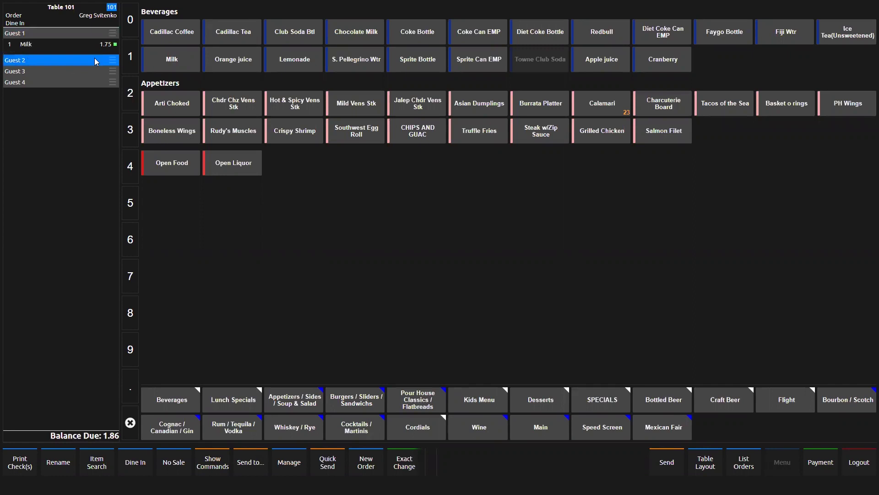
click(234, 60)
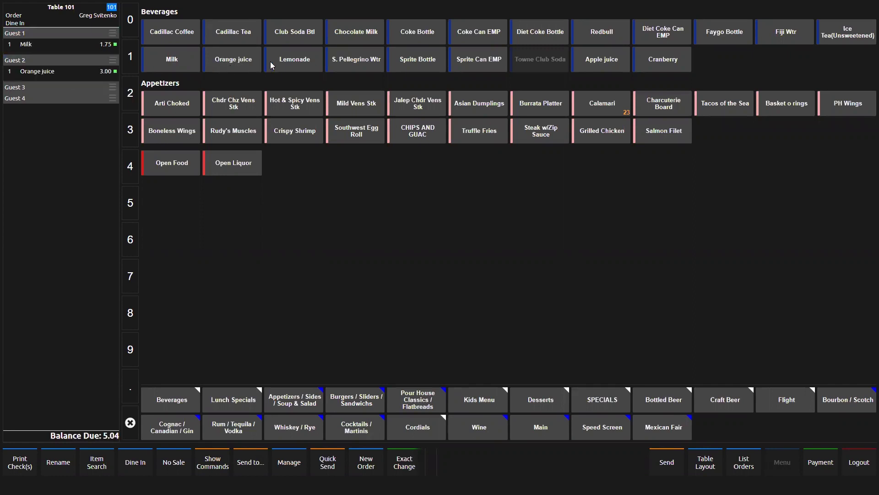
click(304, 57)
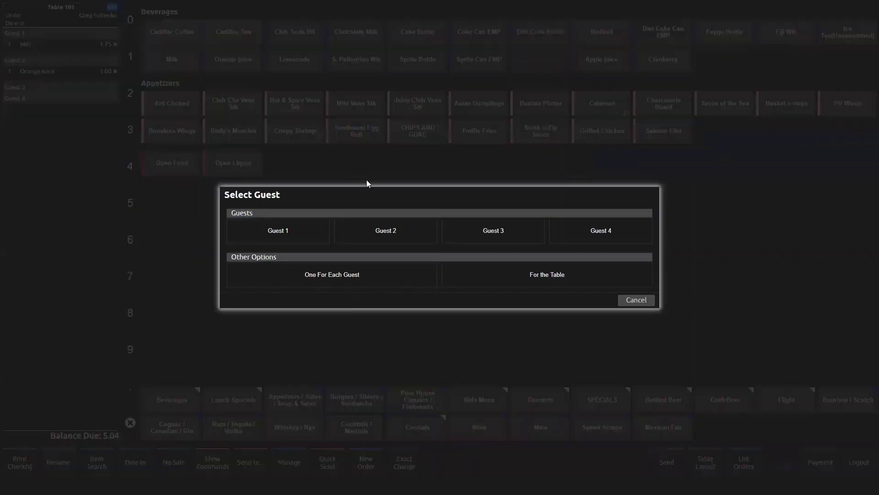
click(500, 231)
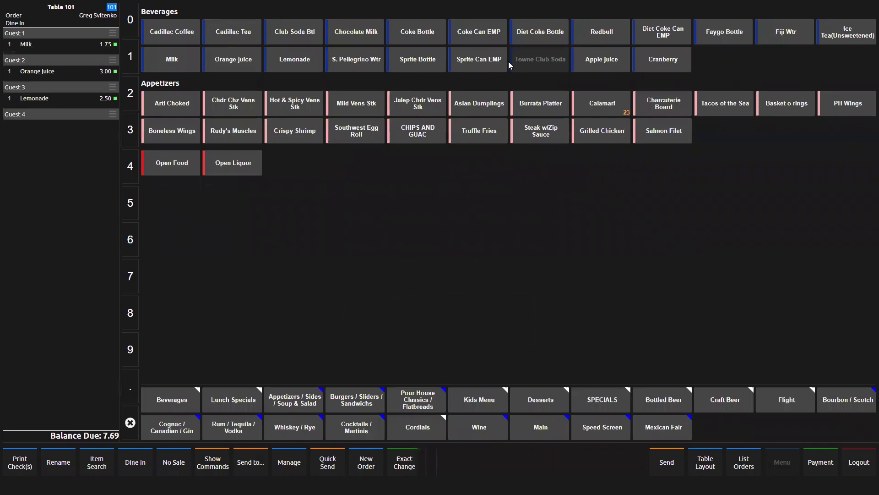
click(509, 62)
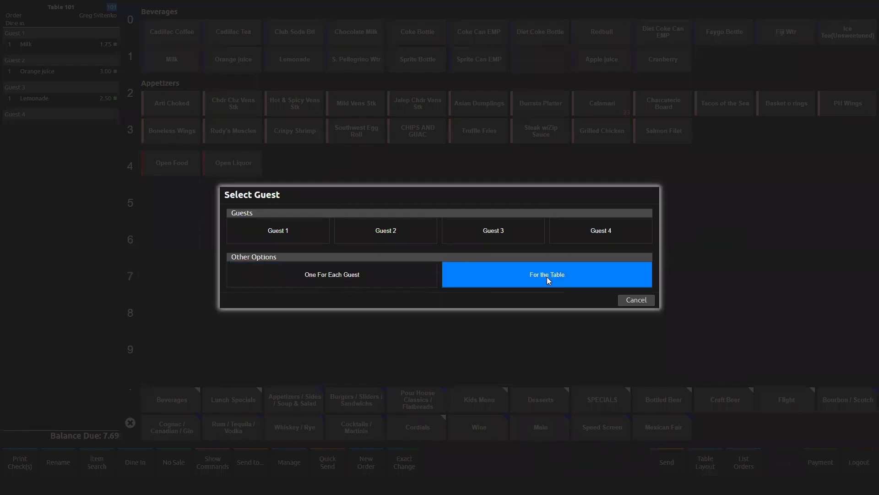
click(601, 230)
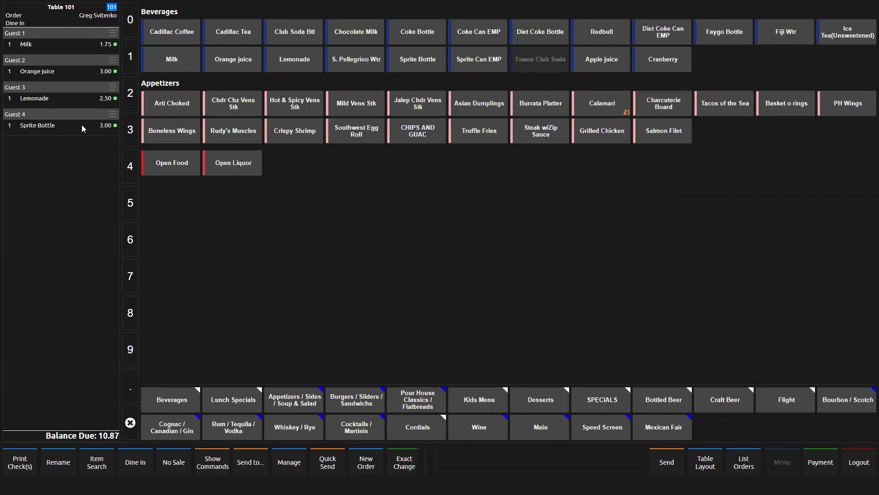
Add 5 more Sprite Bottles for Guest 4 and 7 Milks for Guest 2
click(28, 114)
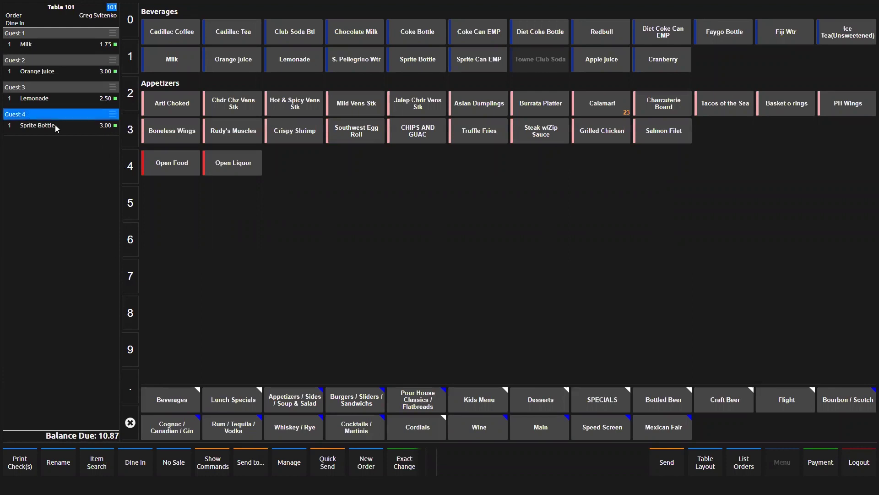
click(131, 203)
click(413, 60)
click(25, 62)
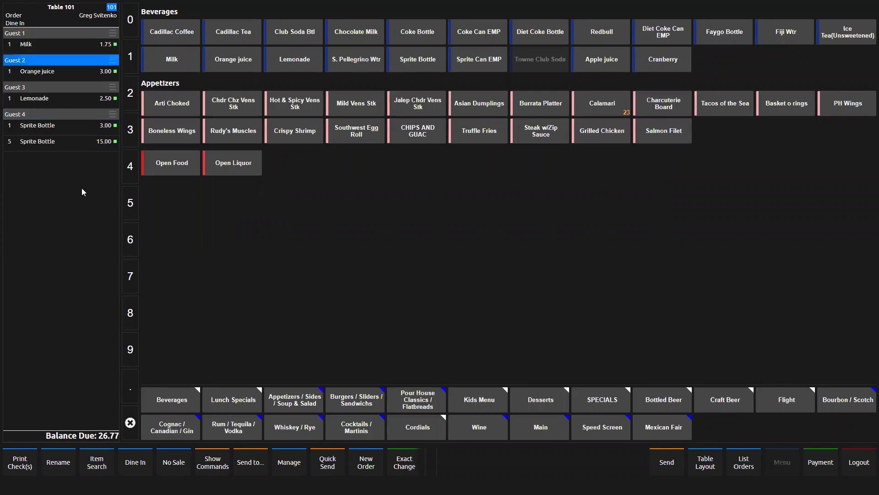
click(136, 265)
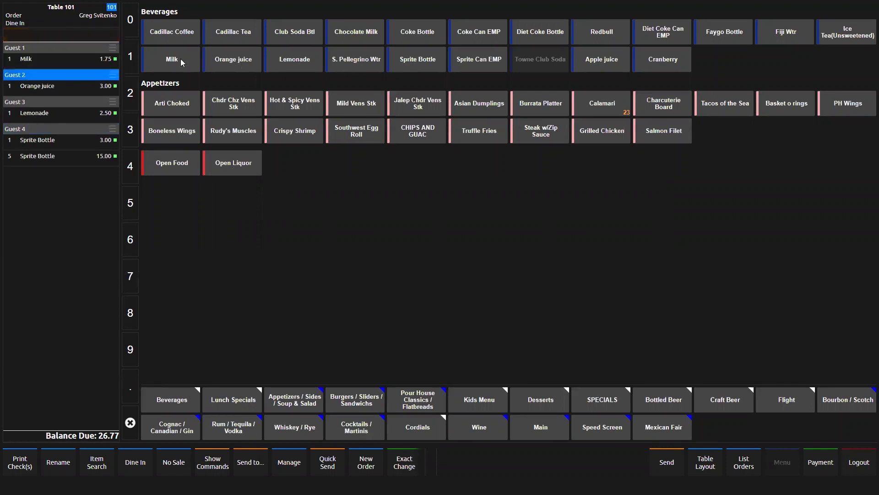
click(180, 59)
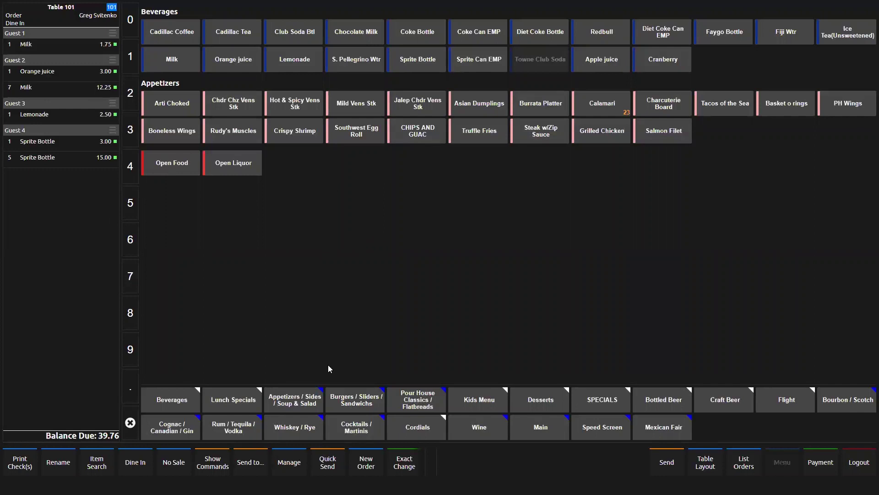
Quick-send the table 101 order and review its order details through the ticket commands
click(329, 466)
click(60, 13)
click(144, 28)
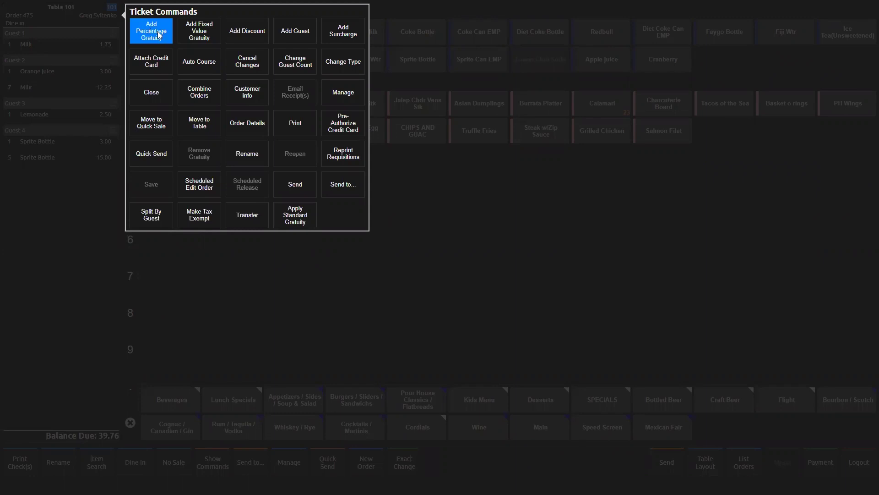
click(192, 31)
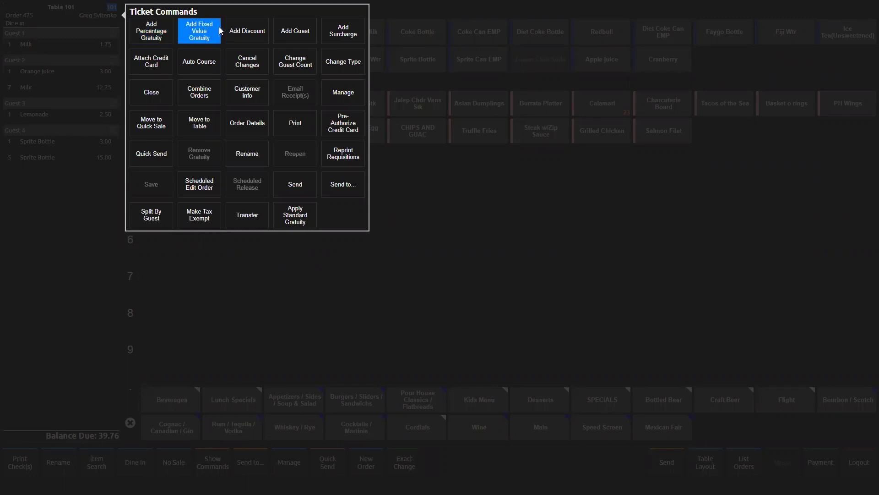
click(244, 27)
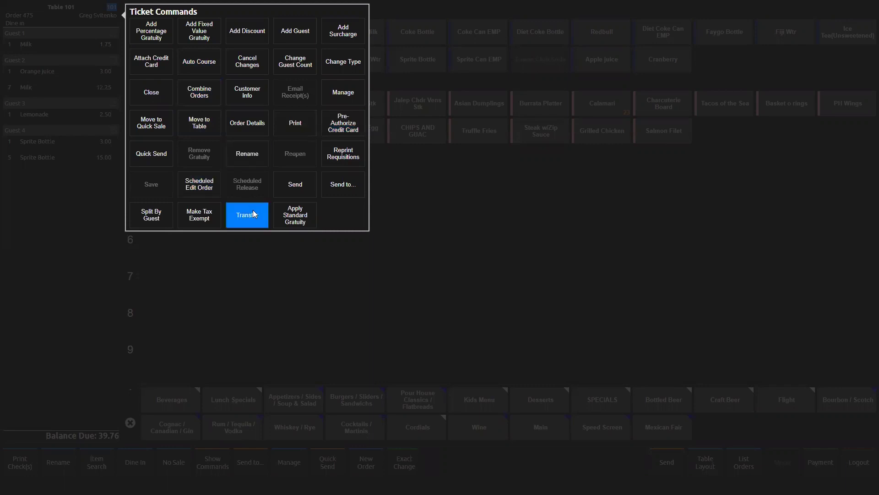
click(246, 128)
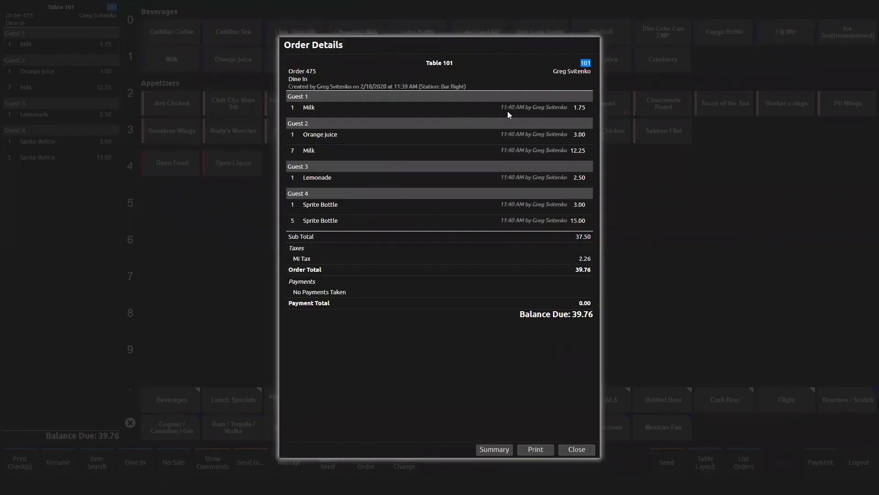
key(Escape)
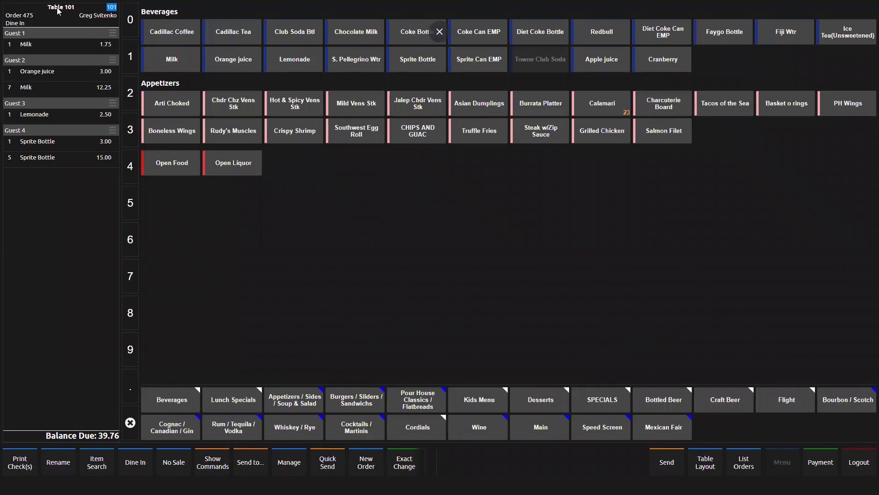
Repeat Guest 1's Milk using the item commands, with only that item selected
click(34, 42)
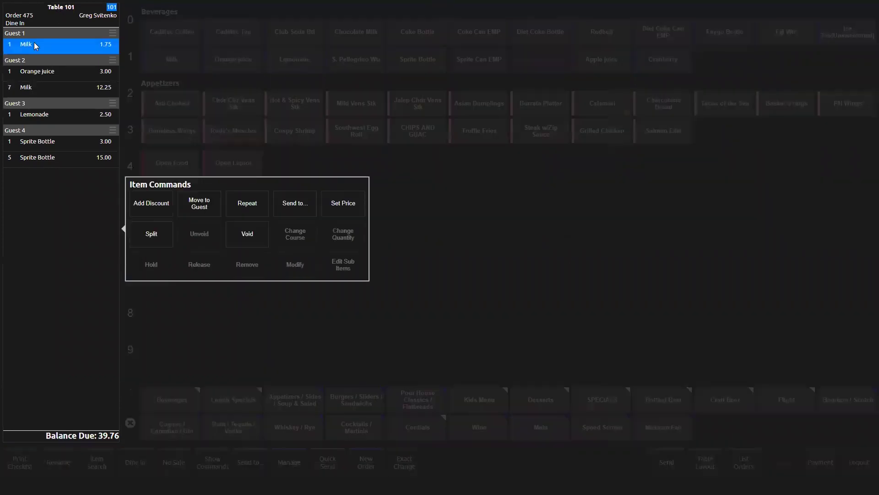
click(41, 71)
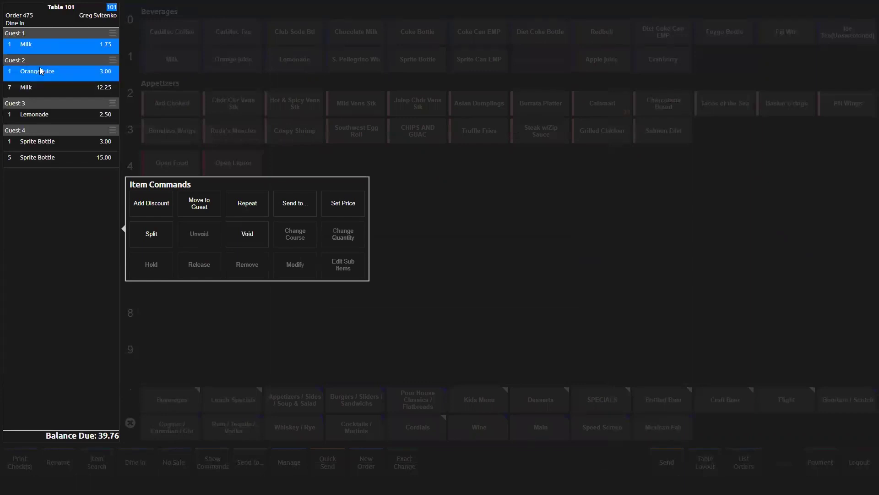
click(40, 71)
click(149, 207)
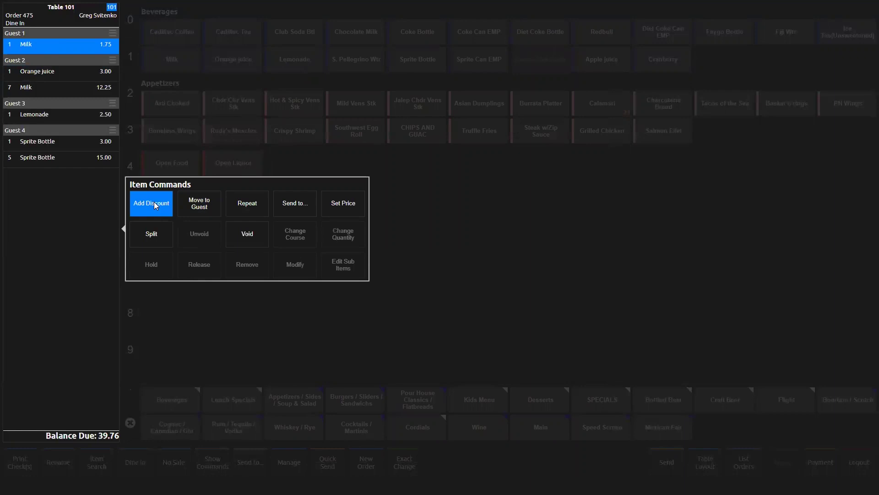
click(198, 203)
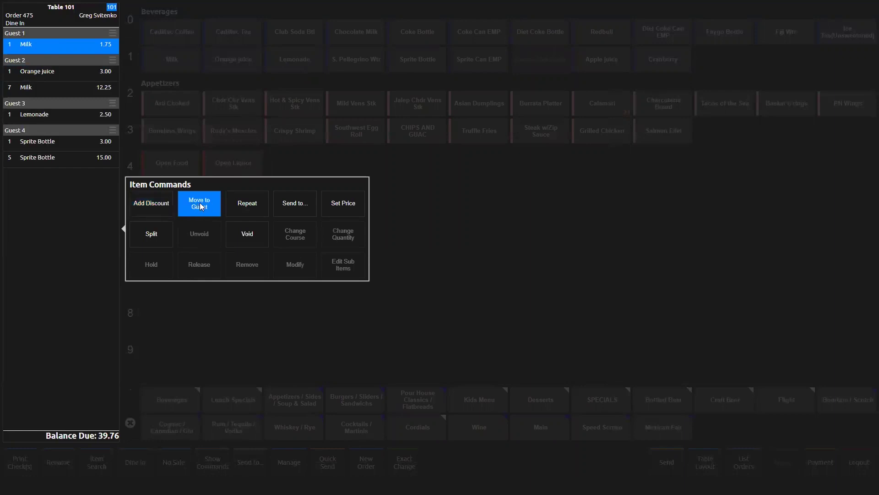
click(243, 205)
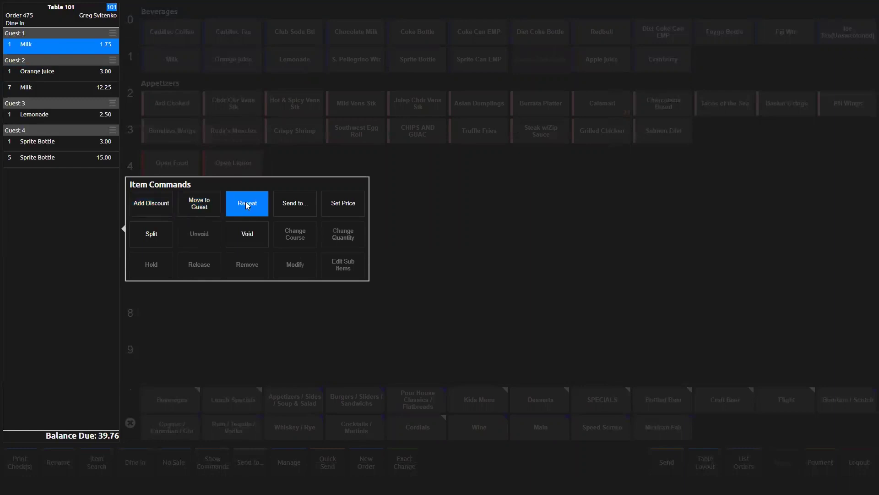
click(356, 208)
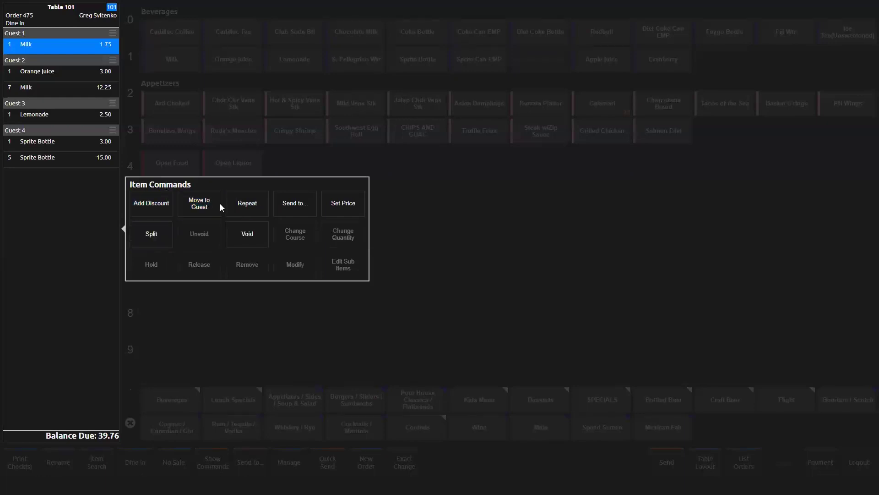
click(247, 202)
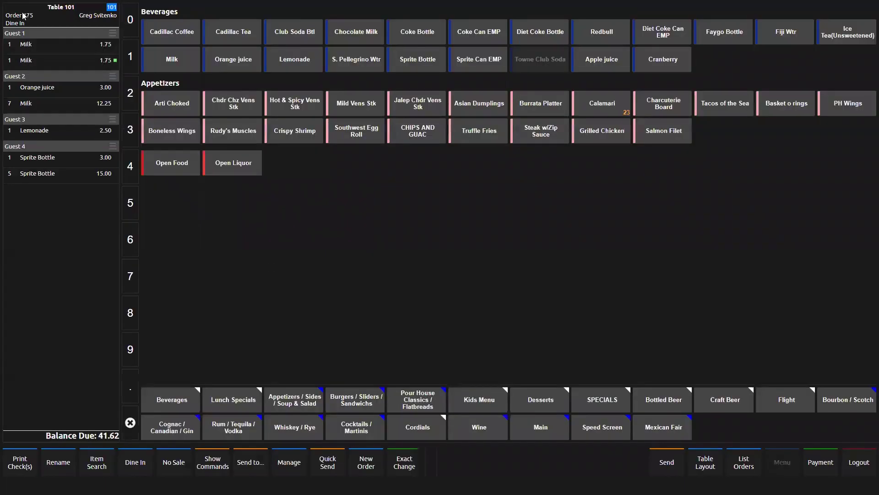
Move Guest 1's original, already sent Milk to Guest 2
click(31, 44)
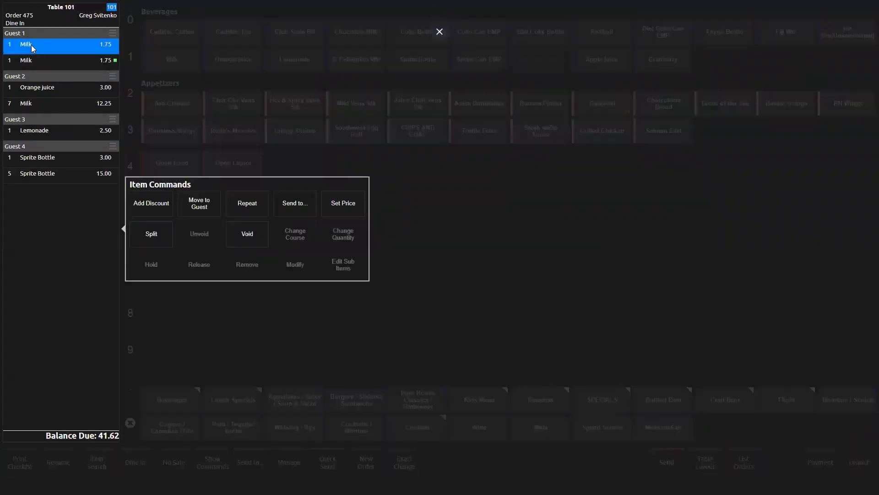
click(201, 203)
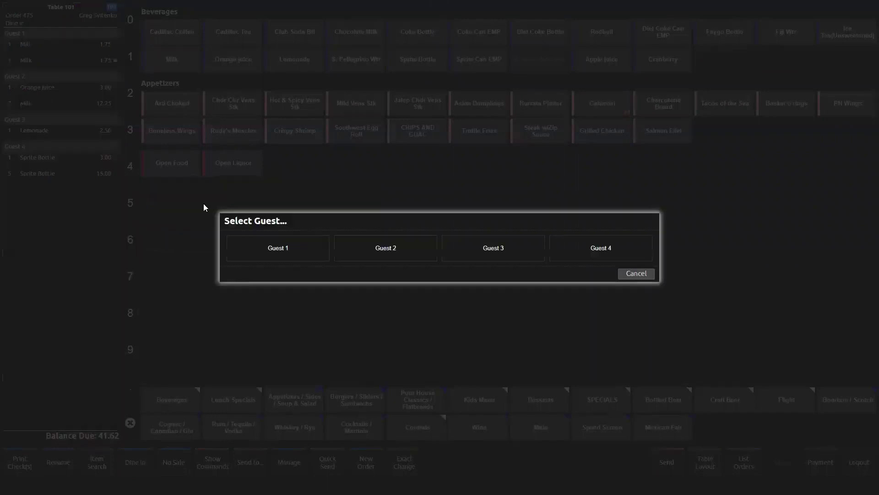
click(388, 248)
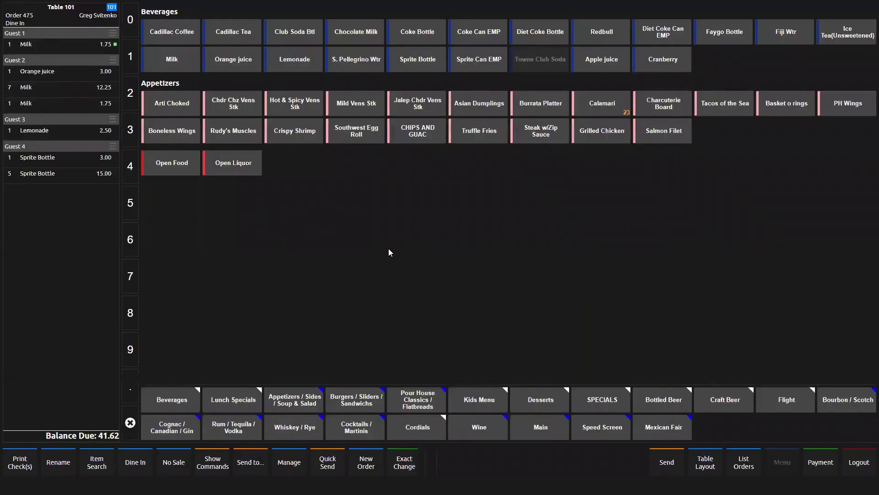
Split Guest 1's remaining Milk between Guests 2, 3 and 4, leaving Guest 1 out of the split
click(32, 44)
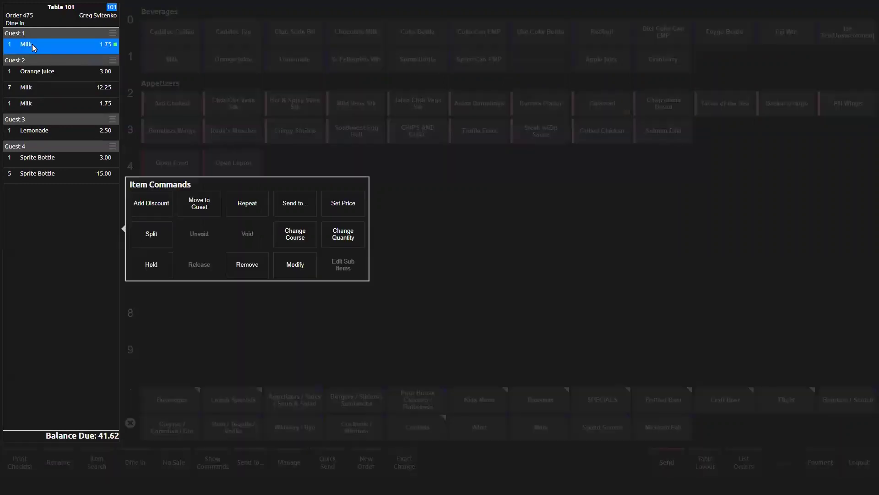
click(152, 234)
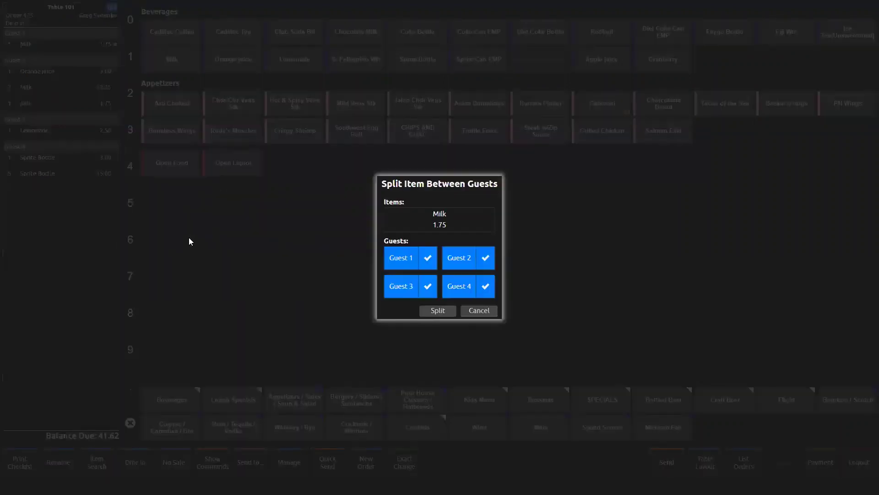
click(425, 258)
click(438, 311)
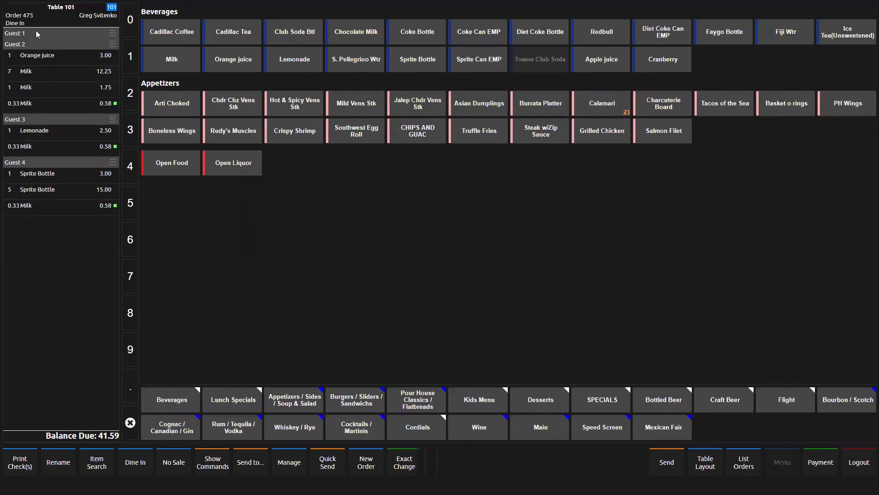
Manage the order's guests by moving the 7 Milks to Guest 1 and the 5 Sprite Bottles to Guest 3
click(289, 462)
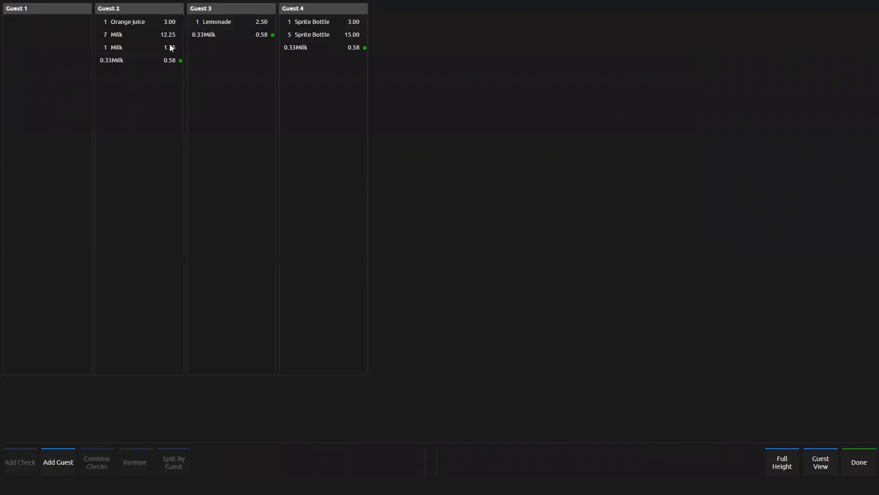
click(123, 33)
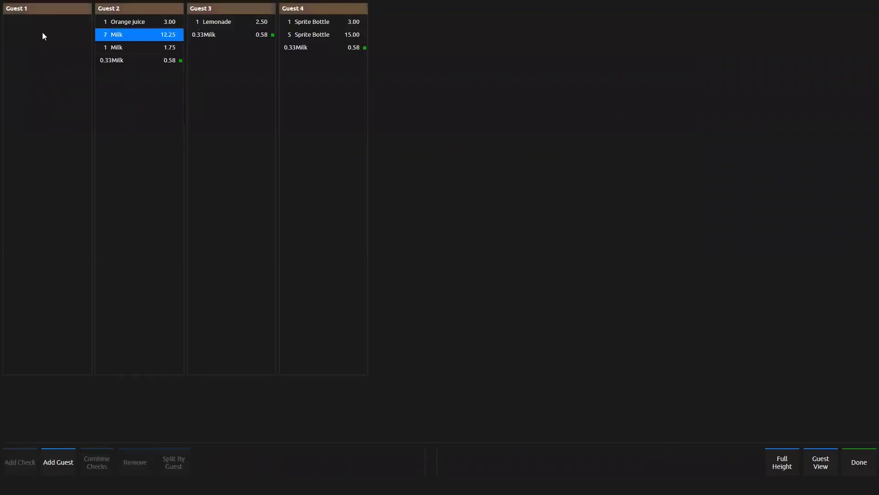
click(39, 27)
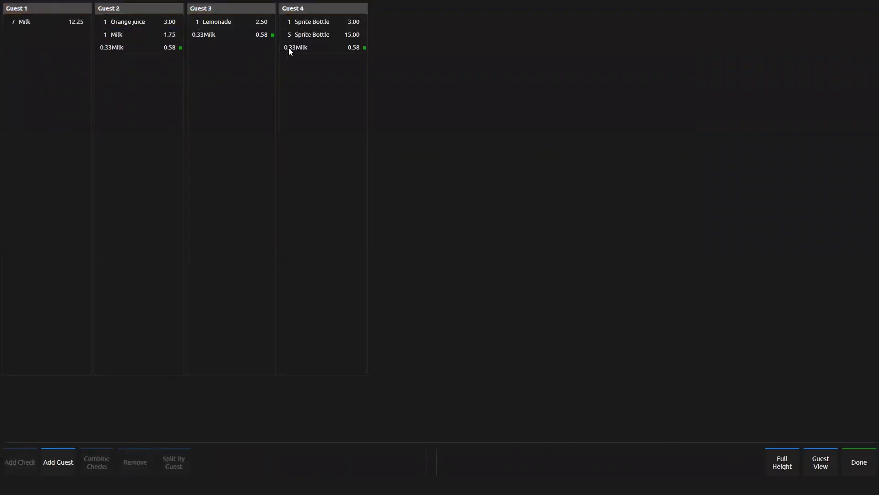
click(303, 35)
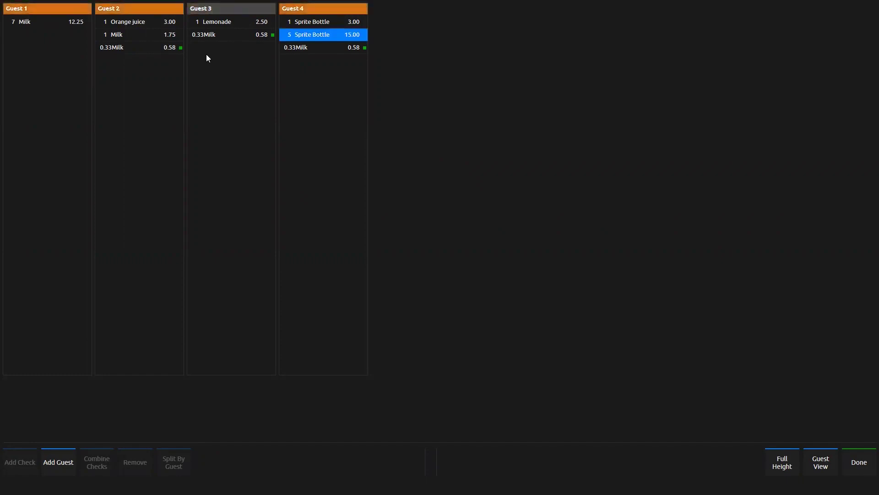
click(206, 56)
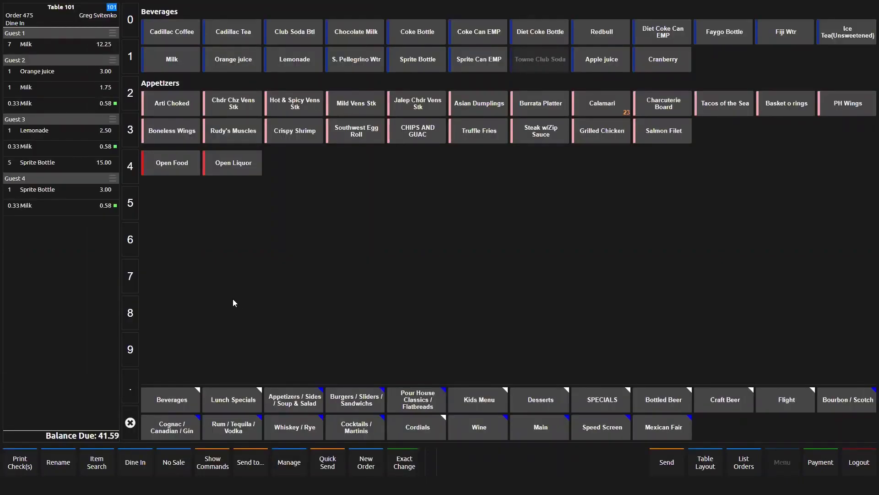
Review the 86 Item List from the available commands and close it
click(217, 463)
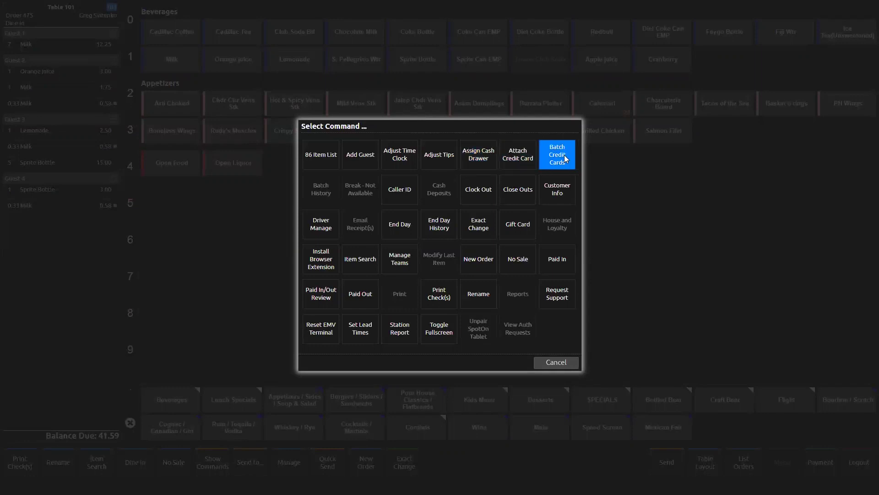
click(320, 157)
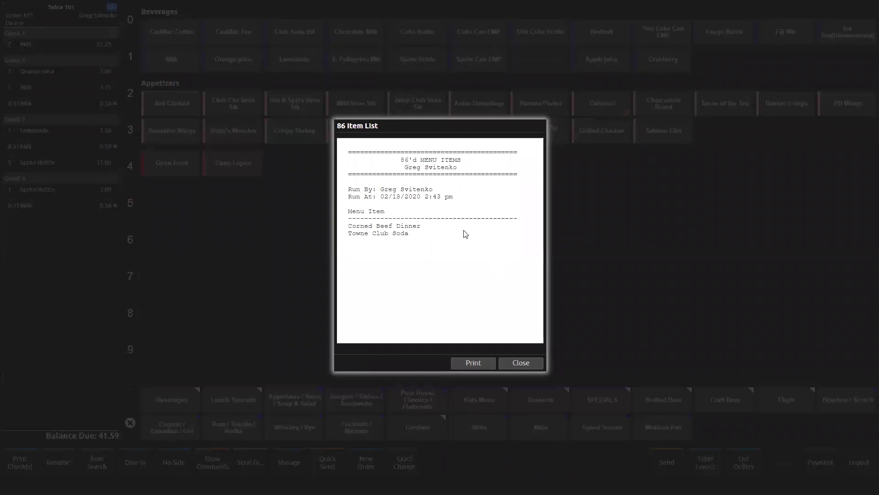
click(521, 362)
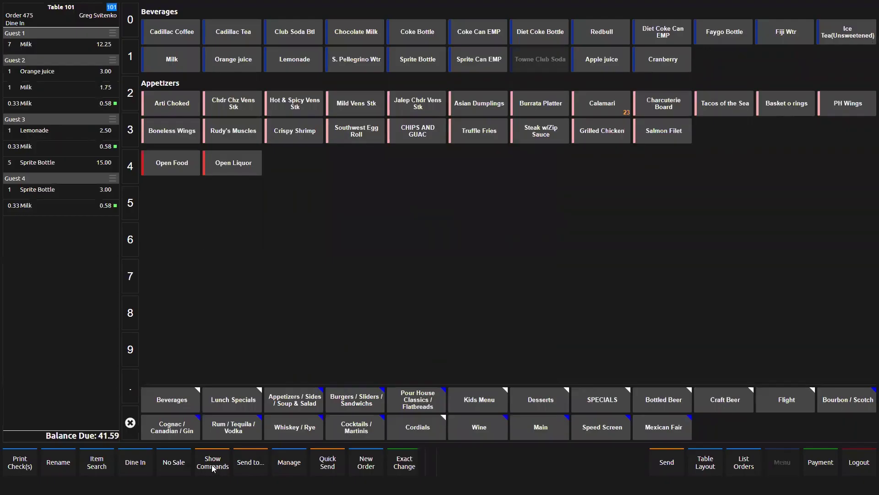
Look over the available commands and the Request Support form, leaving both without submitting anything
click(212, 463)
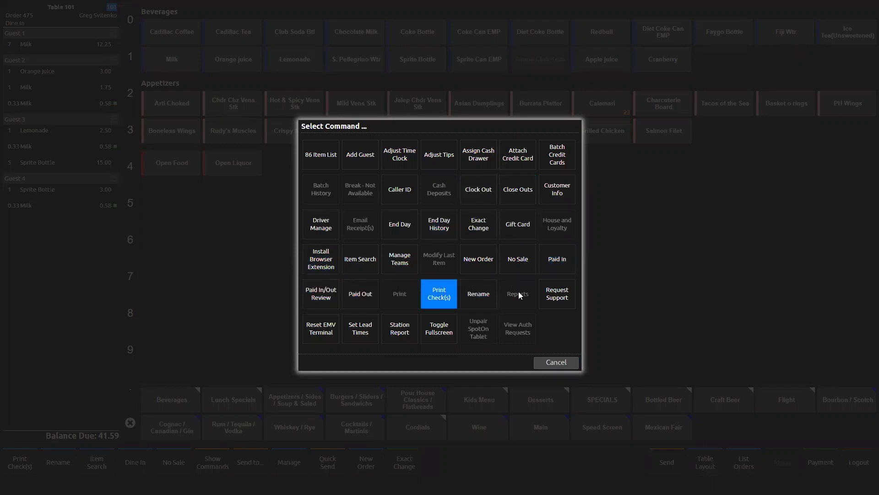
click(558, 293)
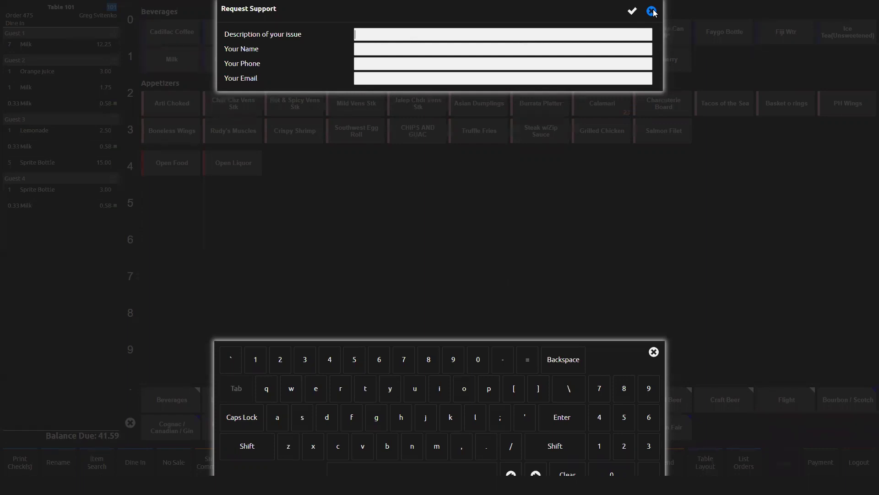
click(441, 193)
click(559, 365)
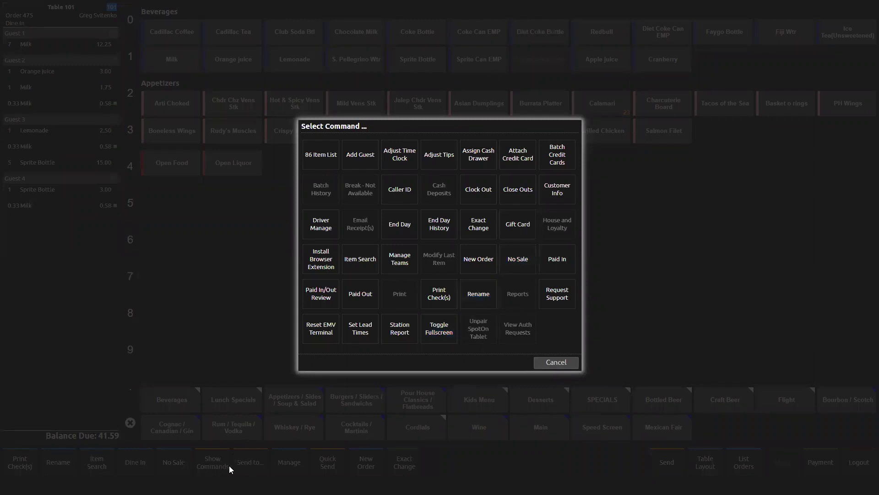
click(556, 363)
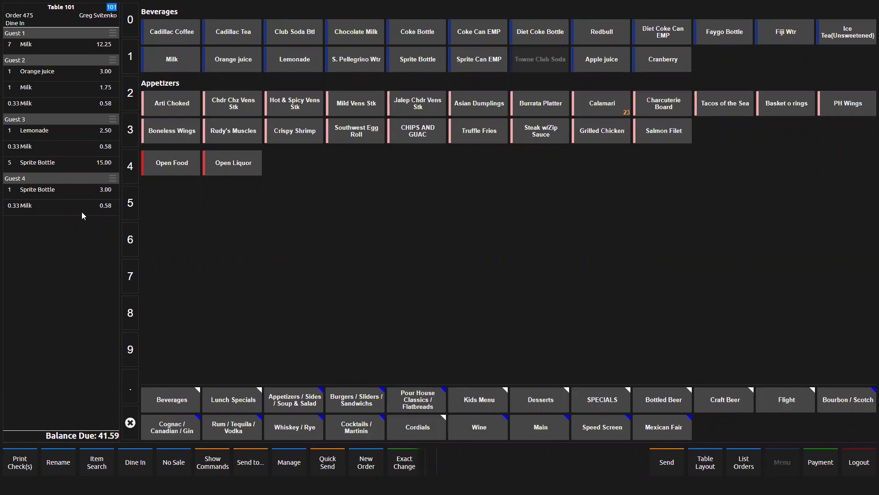
Find Grilled Chicken with the item search "grill" and add it to Guest 4 without modifiers
click(30, 179)
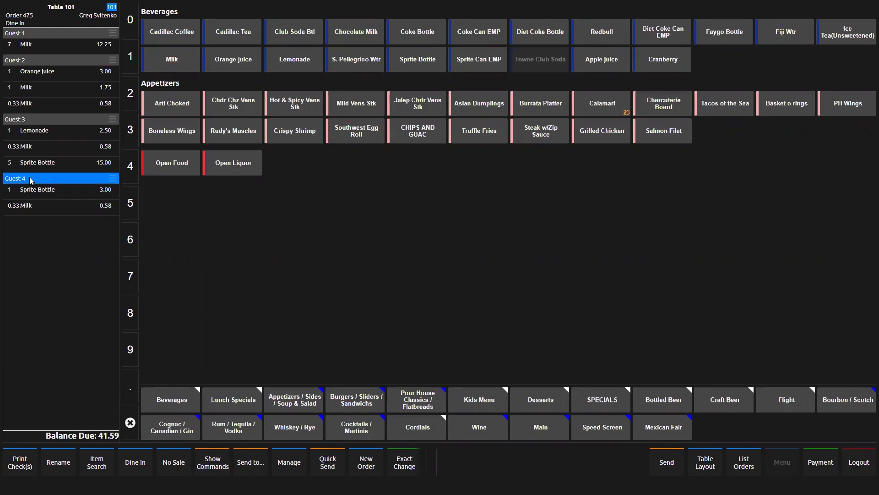
click(97, 458)
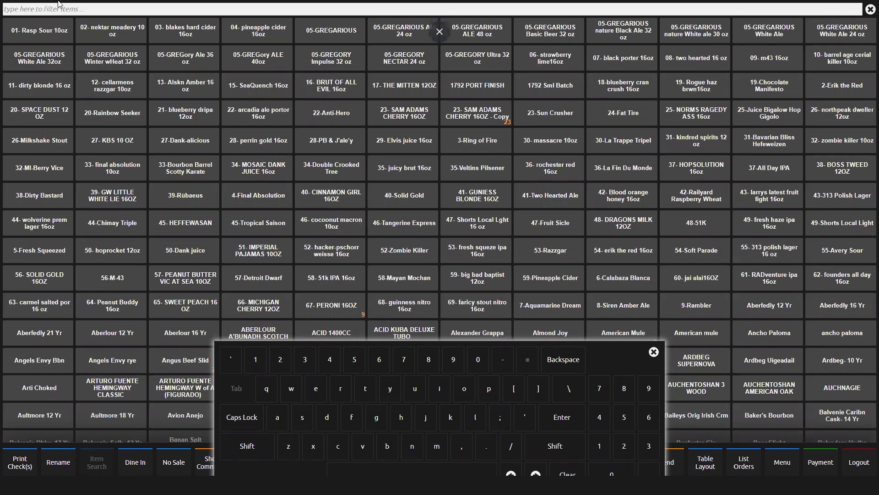
text(grill)
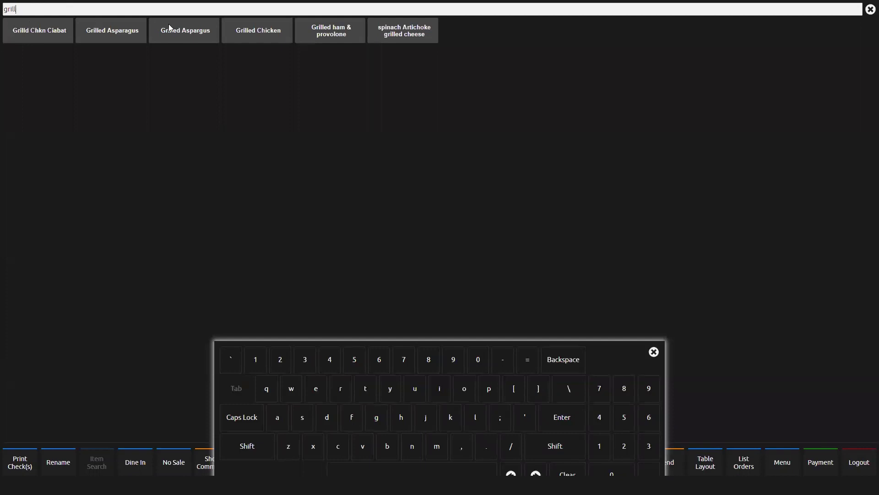
click(256, 28)
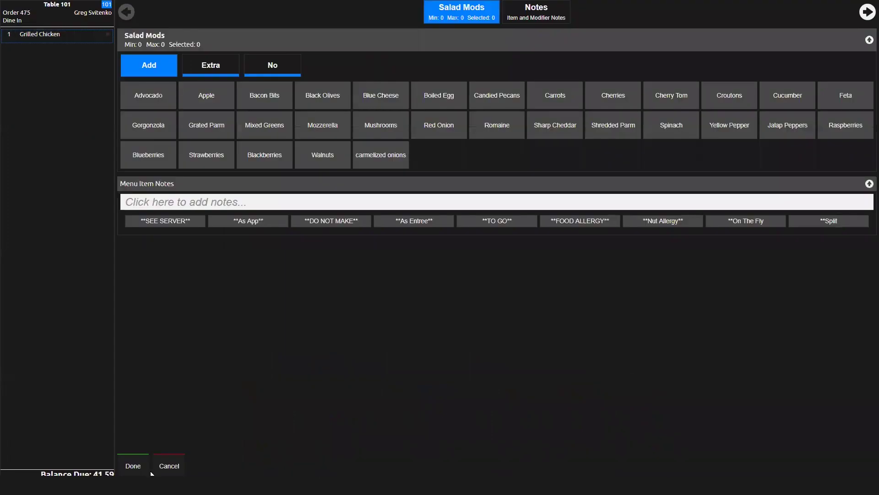
click(139, 468)
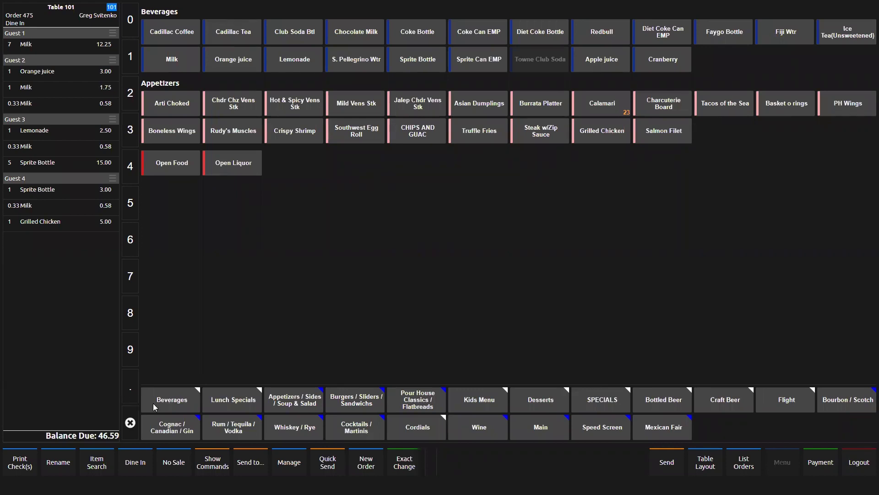
Browse the food categories from Beverages and Lunch Specials through Burgers, Pour House Classics, Kids Menu, Desserts and SPECIALS
click(179, 401)
click(229, 400)
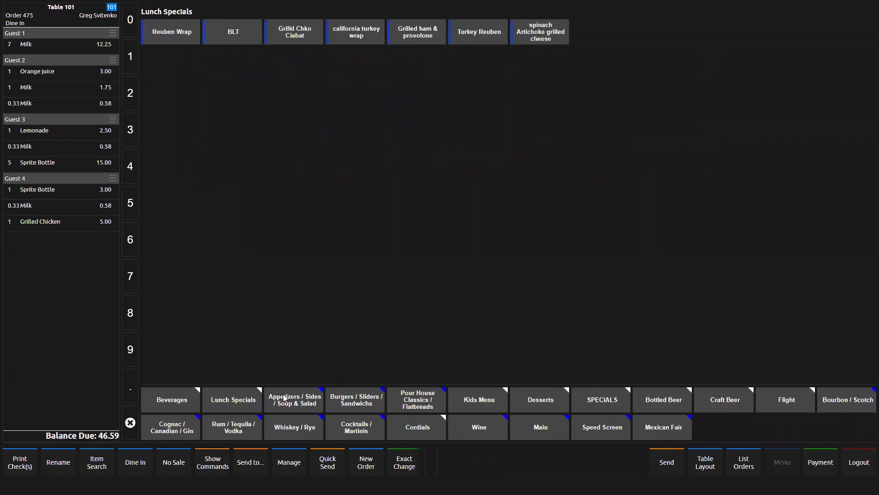
click(284, 398)
click(362, 400)
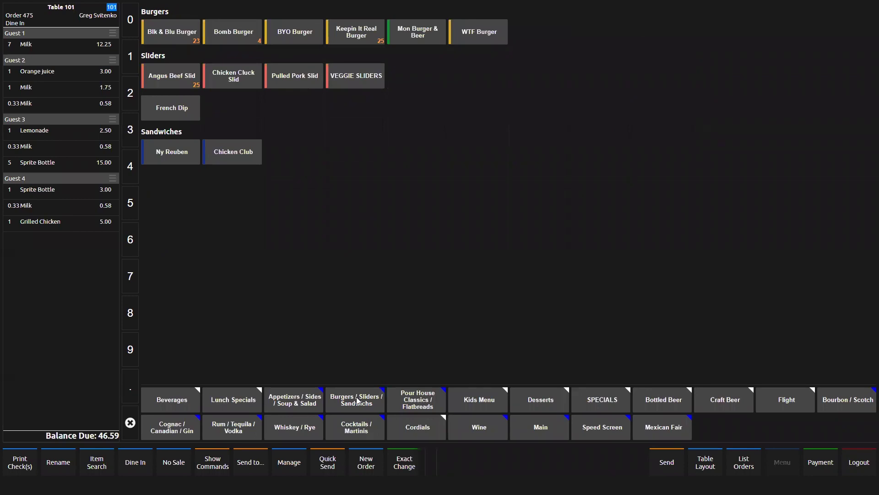
click(427, 403)
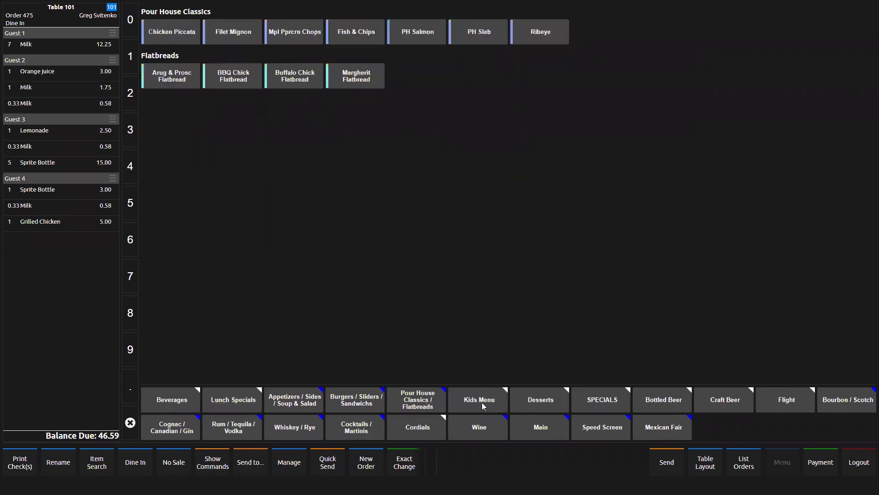
click(483, 401)
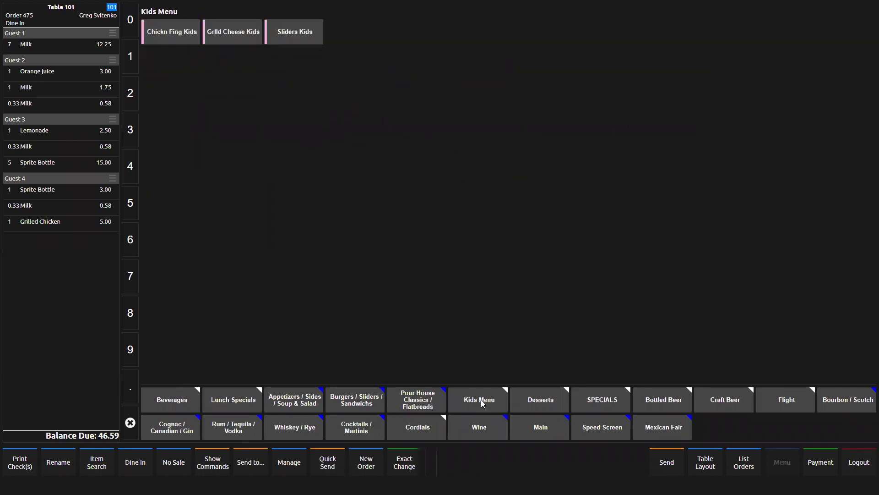
click(552, 402)
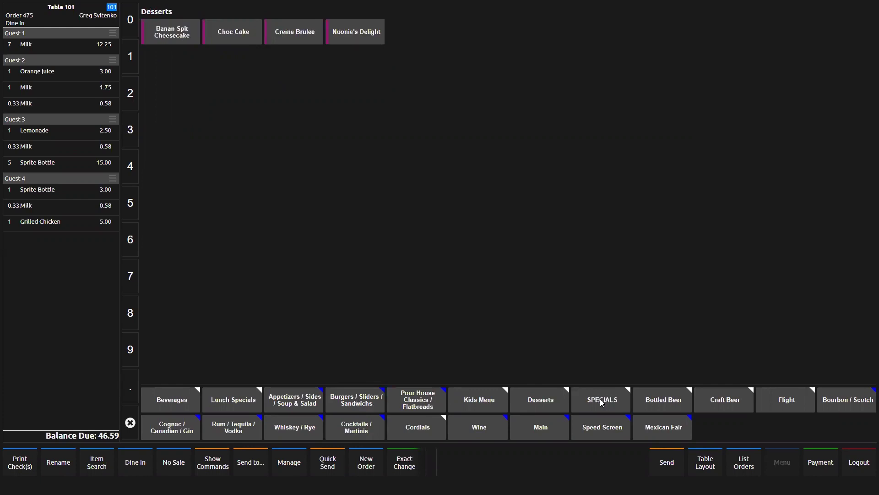
click(600, 399)
Browse the alcohol categories from Bottled Beer, Craft Beer and Flight through the spirits, Cocktails / Martinis and Wine
click(664, 398)
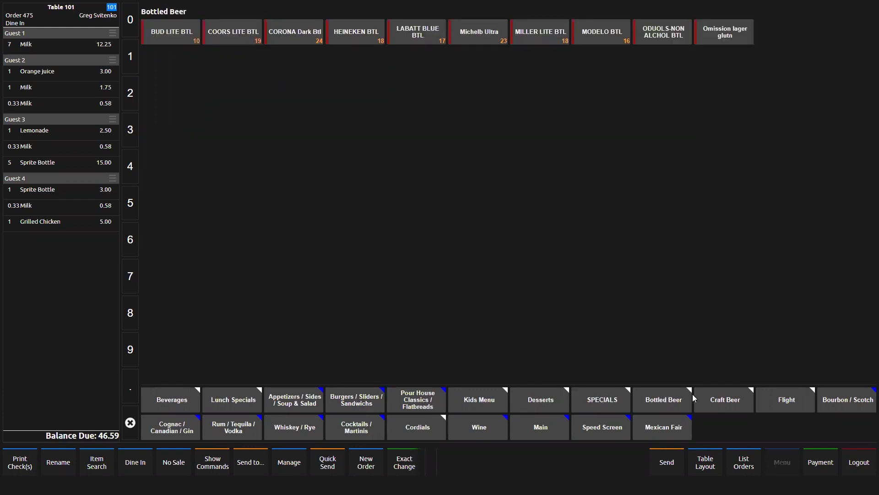
click(730, 402)
click(792, 402)
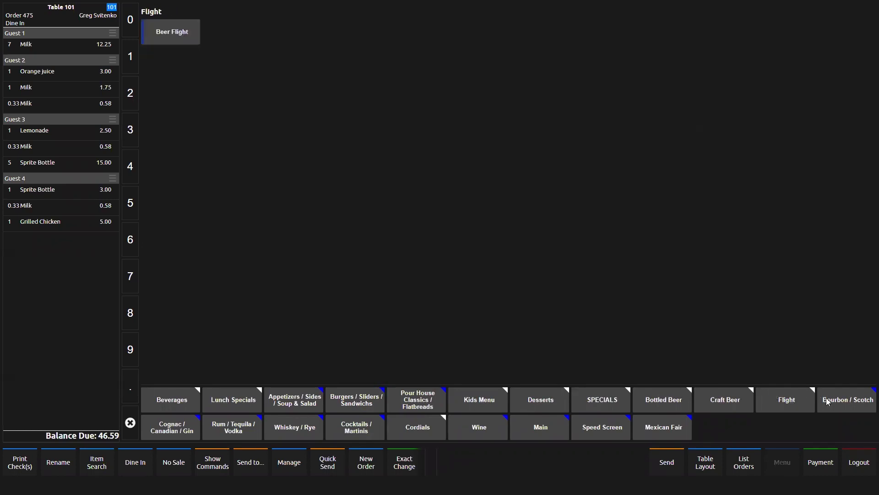
click(841, 397)
click(163, 430)
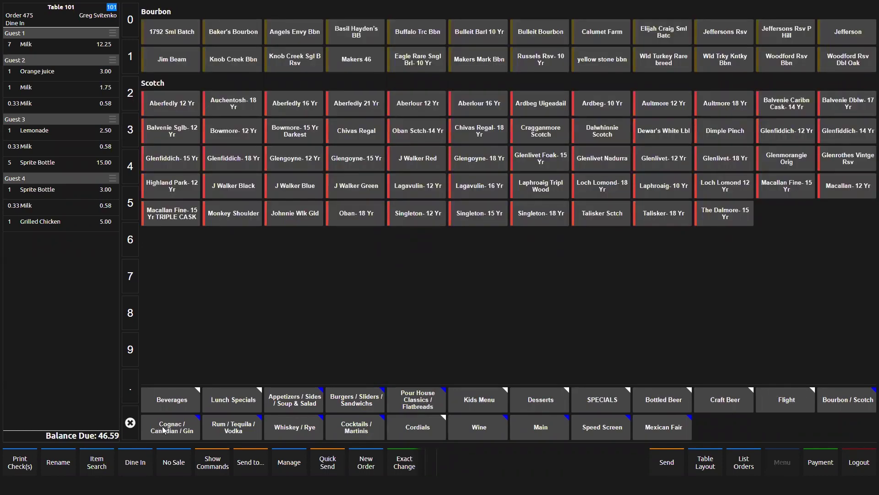
click(239, 424)
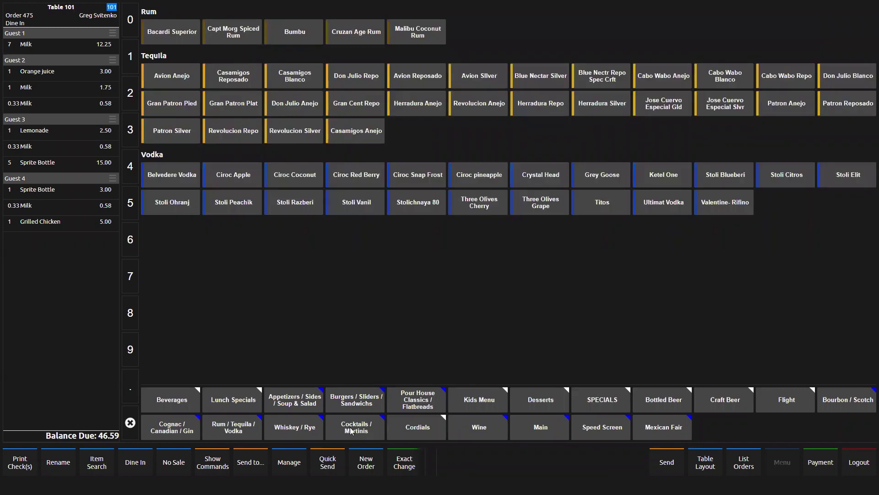
click(298, 426)
click(361, 428)
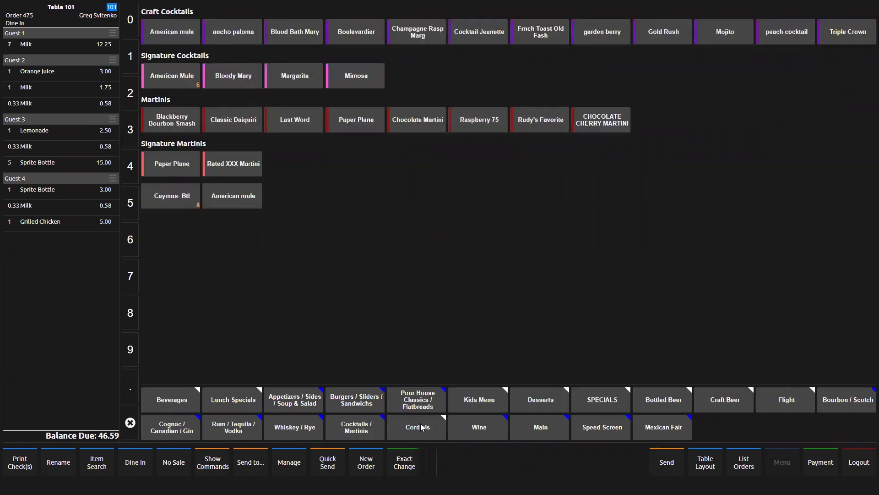
click(479, 427)
scroll(481, 214, down, 1)
scroll(482, 215, up, 1)
scroll(483, 213, down, 1)
scroll(481, 236, up, 1)
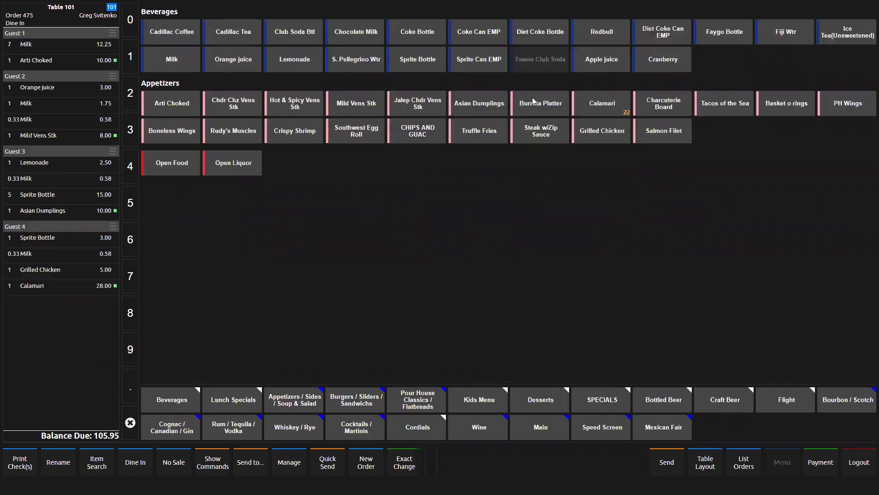
Review the Calamari appetizer's menu item information and its nutrition facts, closing each window
click(599, 104)
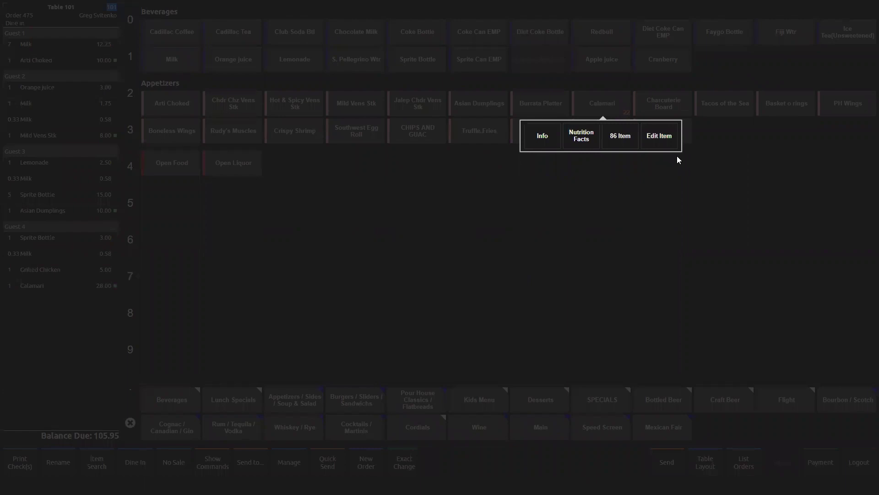
click(538, 135)
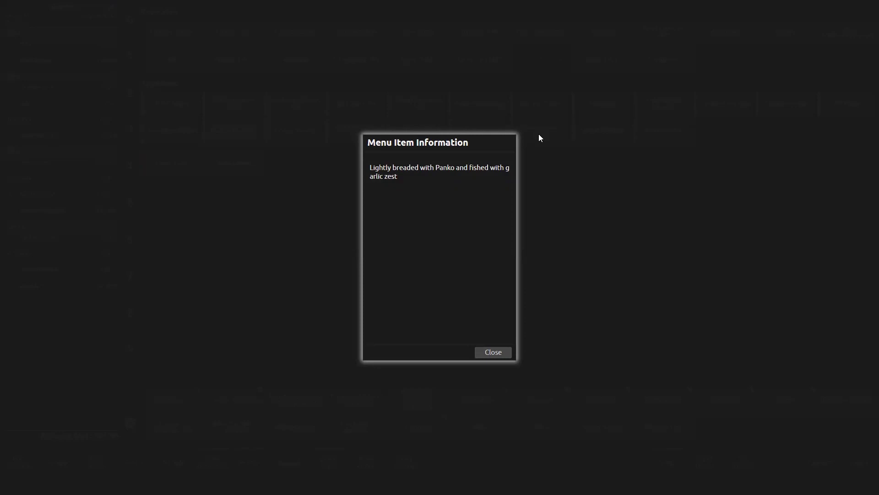
click(498, 351)
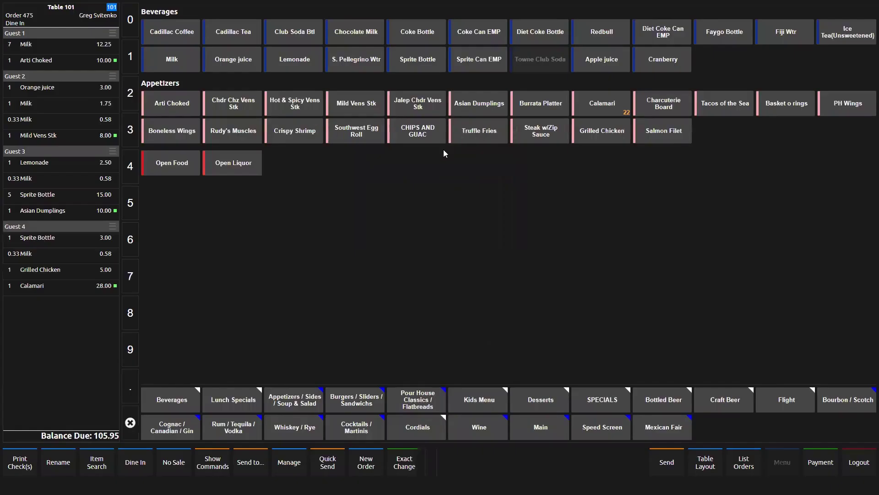
right_click(590, 104)
click(586, 141)
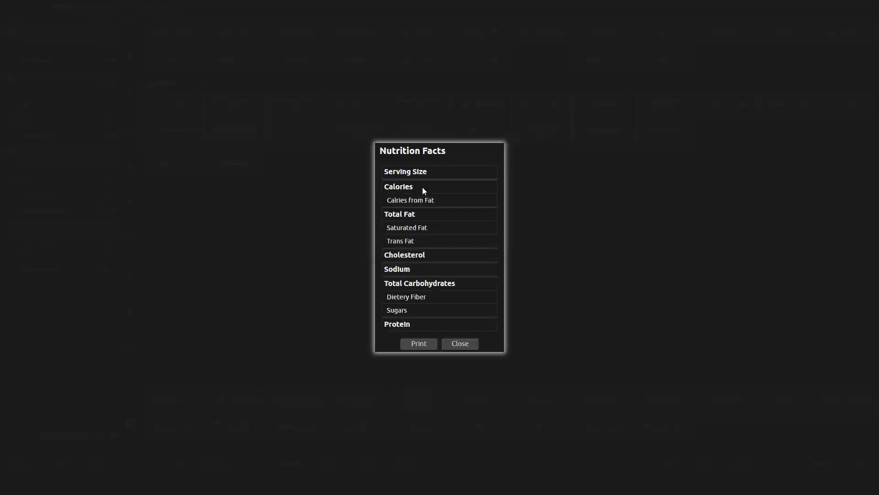
click(460, 344)
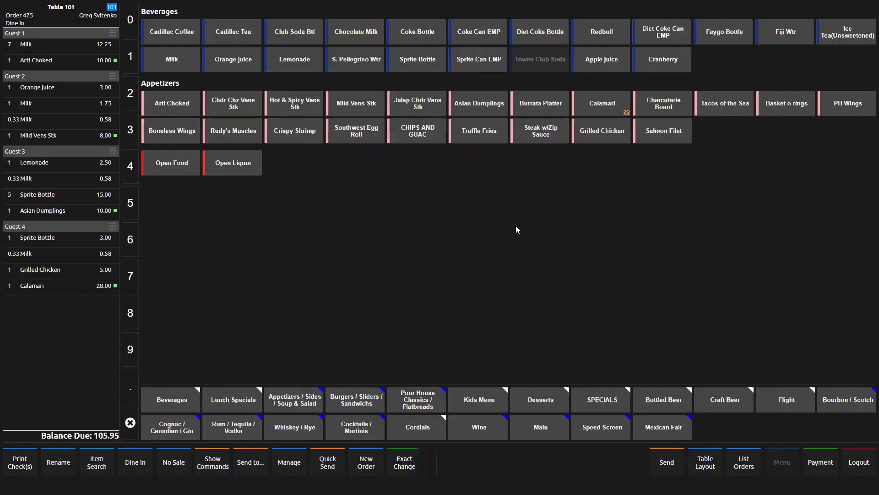
Mark the Calamari appetizer as unavailable with 86 Item and make it available again
right_click(604, 106)
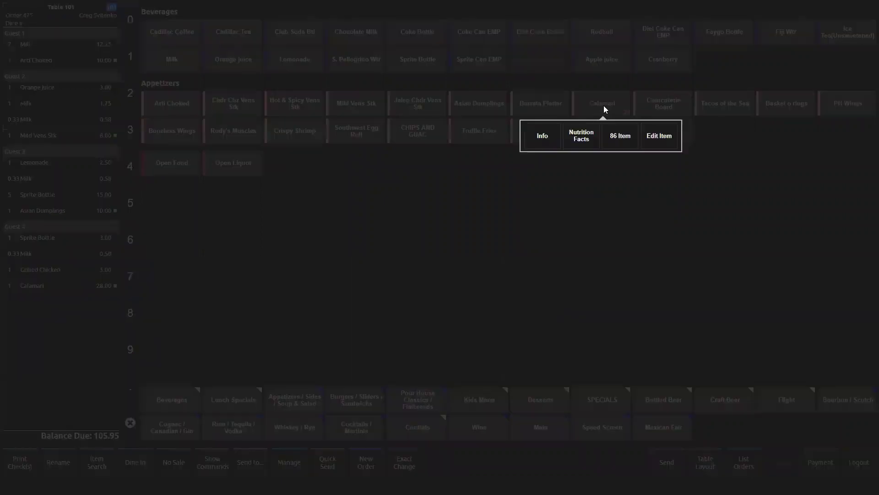
click(621, 136)
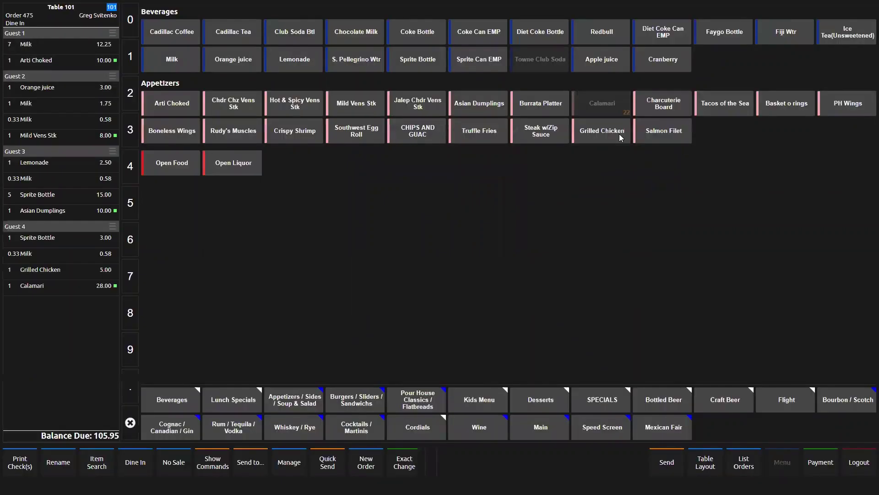
right_click(606, 103)
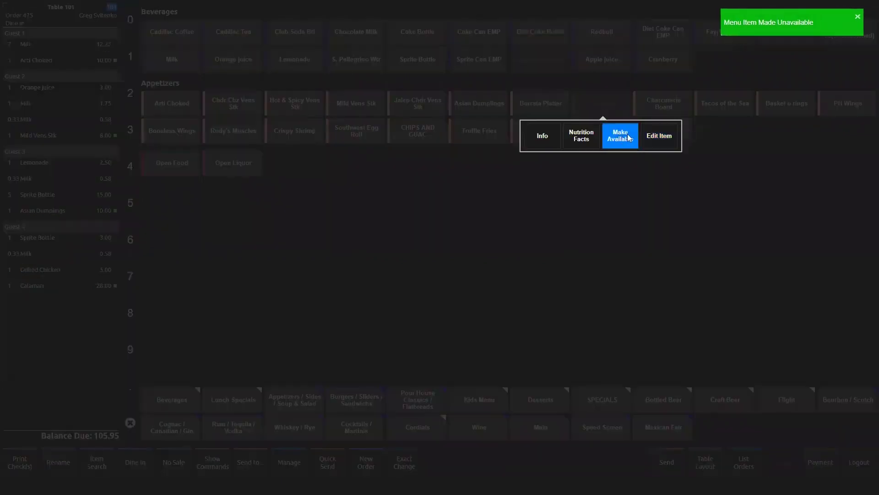
click(623, 137)
Open the Calamari menu item for editing and rename it "Calamari and red Sauce"
right_click(609, 106)
click(661, 131)
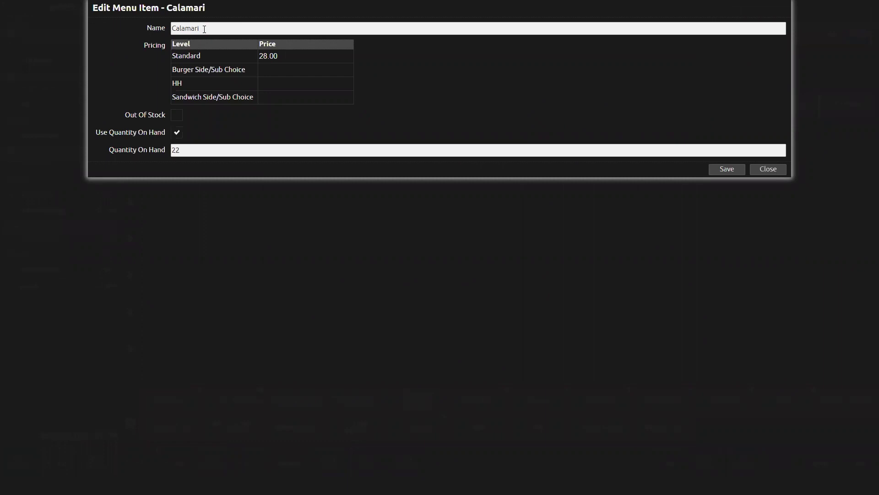
click(204, 29)
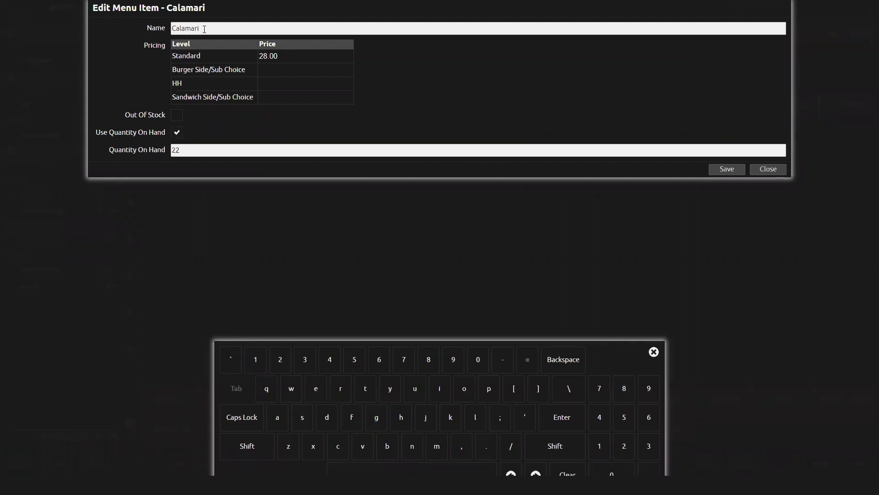
text(and red Sauce)
Set the edited item's Standard price to 31 and its Quantity On Hand to 18, and save the changes
click(265, 56)
key(BackSpace)
key(BackSpace)
text(31)
key(BackSpace)
key(BackSpace)
text(18)
click(726, 170)
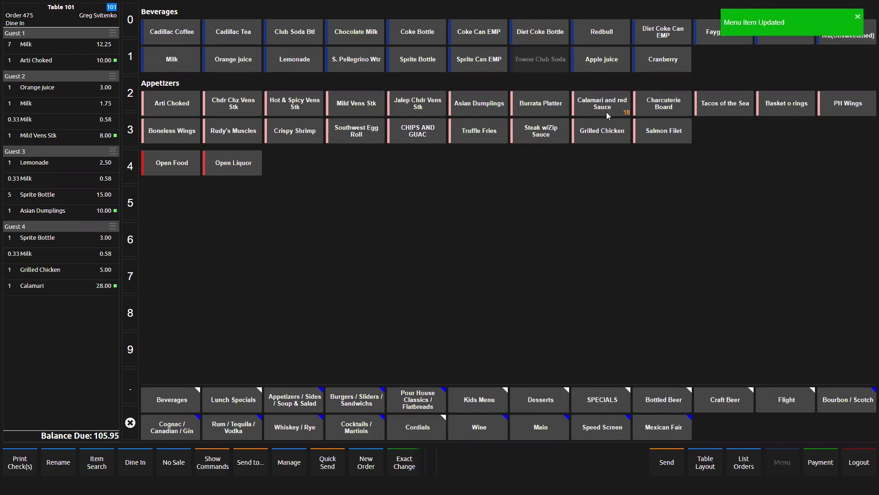
Start a Bomb Burger for Guest 4 and choose Rare as its meat temperature
click(31, 226)
click(362, 404)
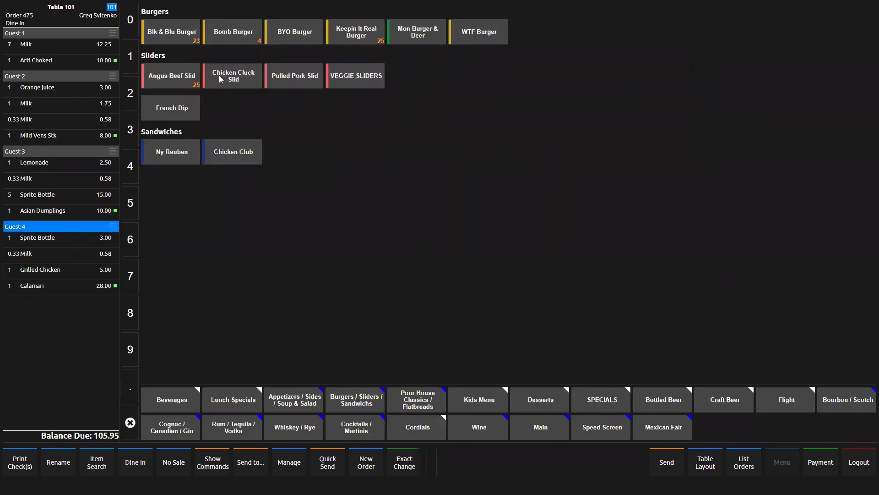
click(230, 31)
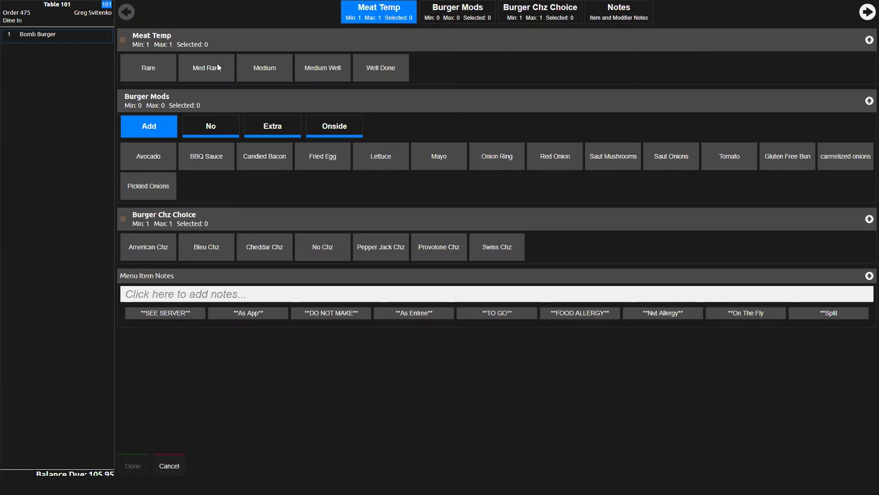
click(154, 62)
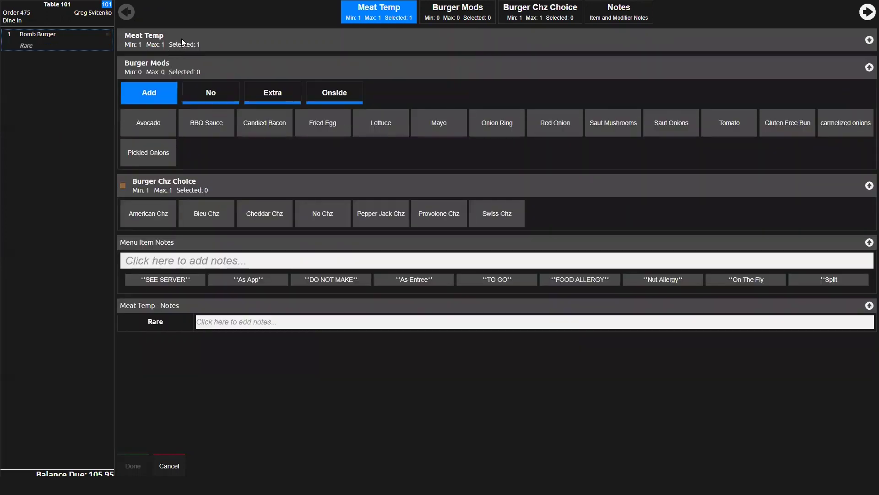
Add Avocado, BBQ Sauce, Candied Bacon, Fried Egg and Lettuce to the Bomb Burger
click(147, 120)
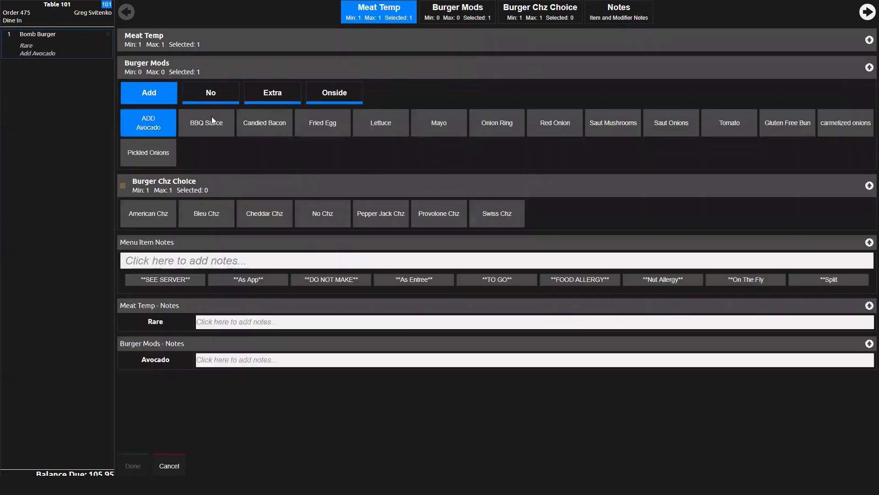
click(210, 118)
click(281, 125)
click(322, 122)
click(371, 122)
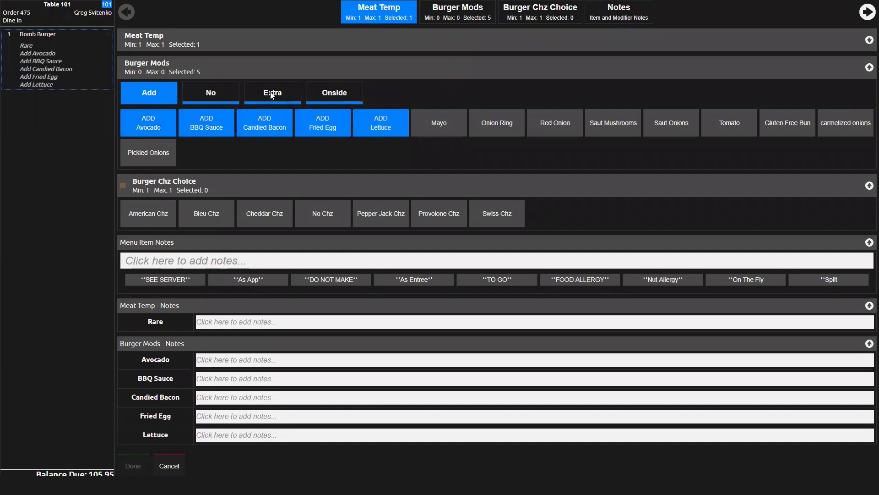
Request extra Mayo, Onion Ring, Red Onion, Saut Mushrooms and Saut Onions on the Bomb Burger
click(271, 93)
click(439, 123)
click(503, 123)
click(555, 123)
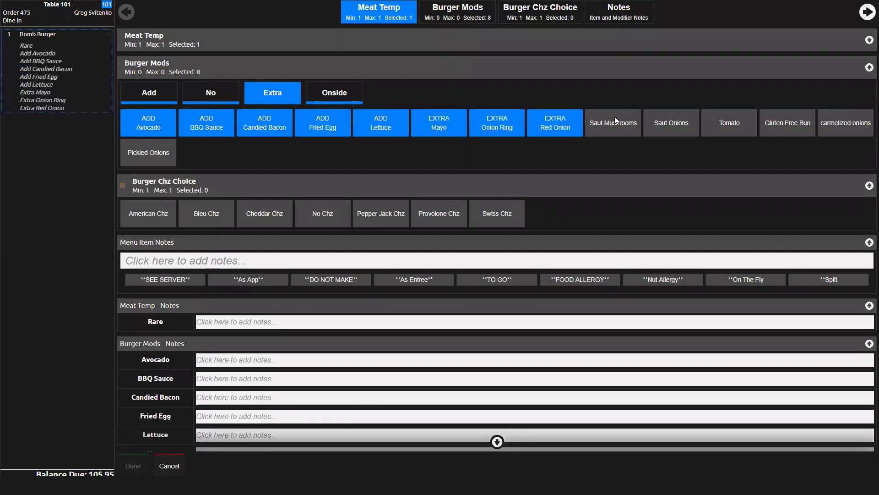
click(615, 118)
click(664, 122)
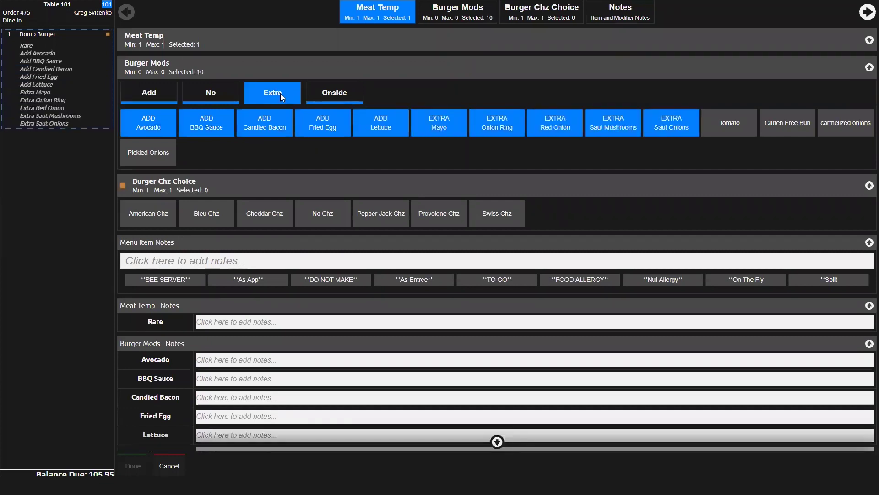
Specify no Pickled Onions on the Bomb Burger and choose Cheddar Chz as its cheese
click(200, 89)
click(145, 154)
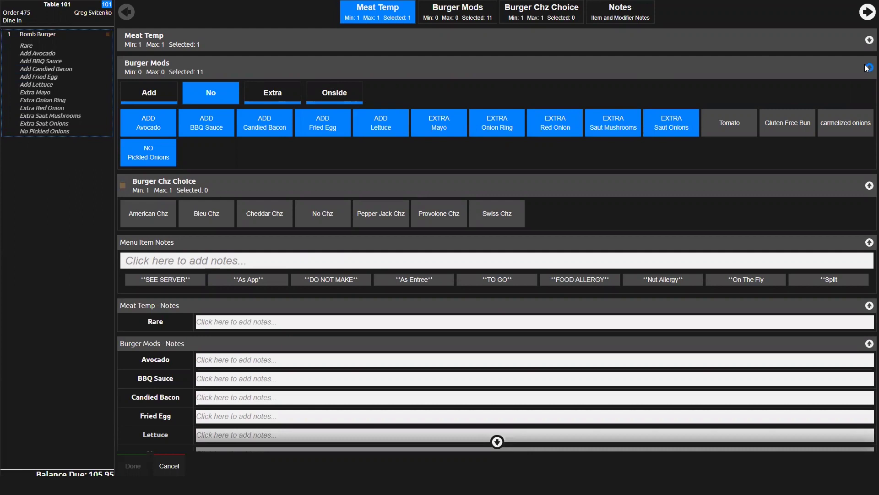
click(691, 60)
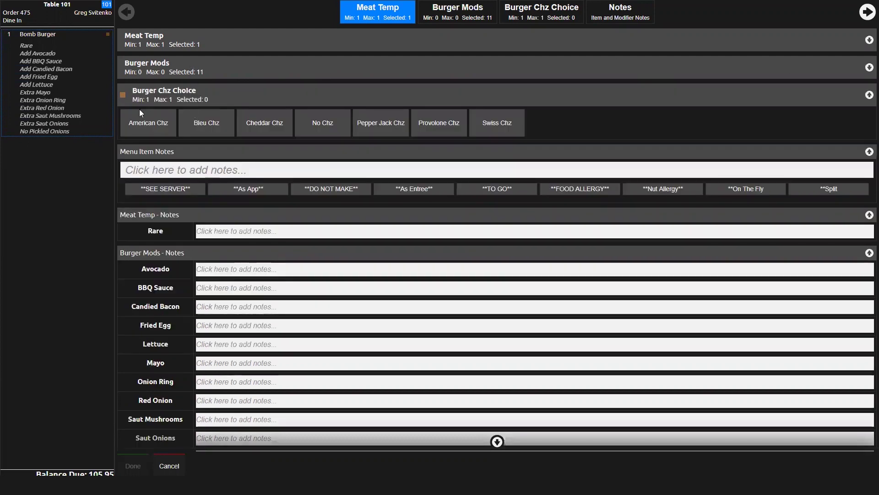
click(258, 123)
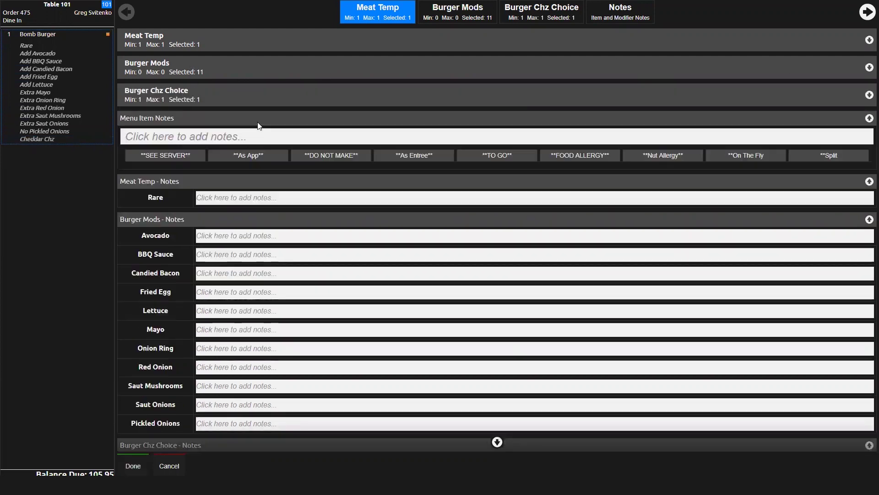
Enter "VIP" in the Bomb Burger's menu item notes and append the preset **On The Fly note
click(131, 137)
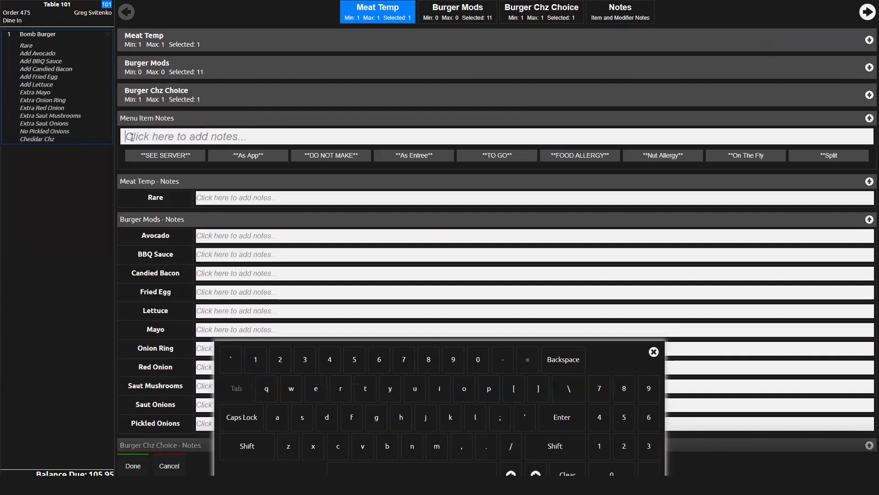
text(VIP)
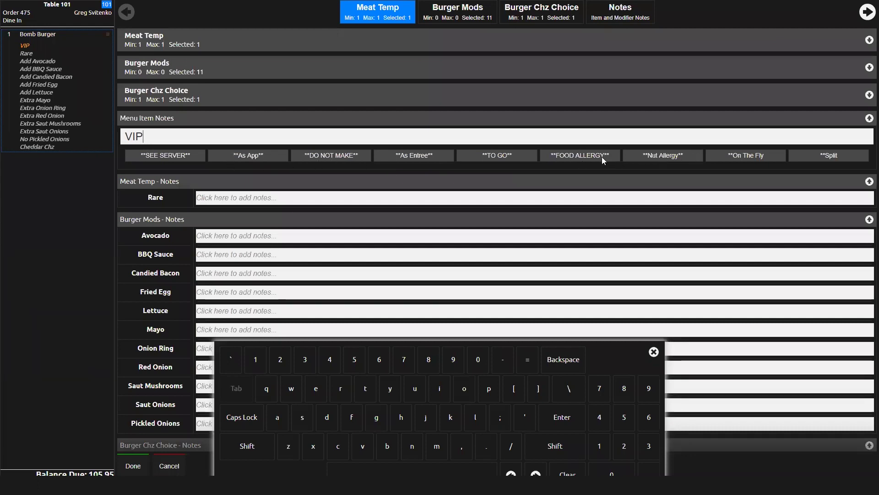
click(749, 155)
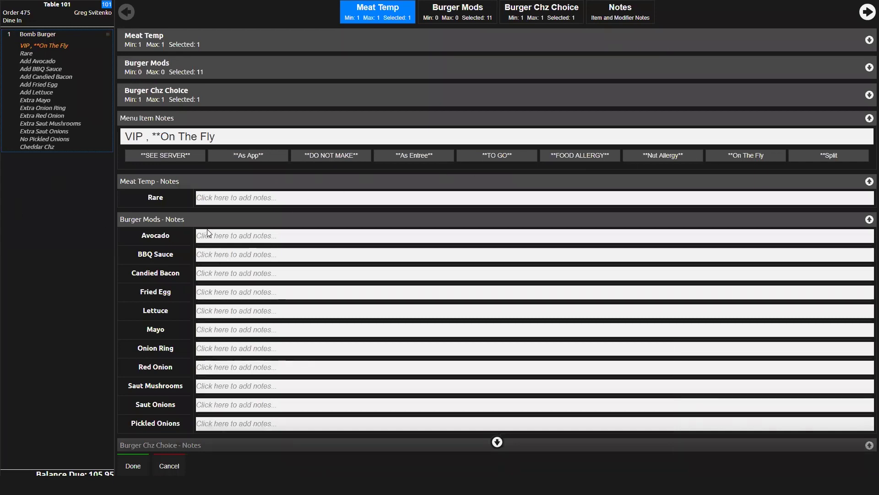
Add the note "butter" to the Lettuce modifier of the Bomb Burger
scroll(276, 326, down, 1)
scroll(228, 241, up, 1)
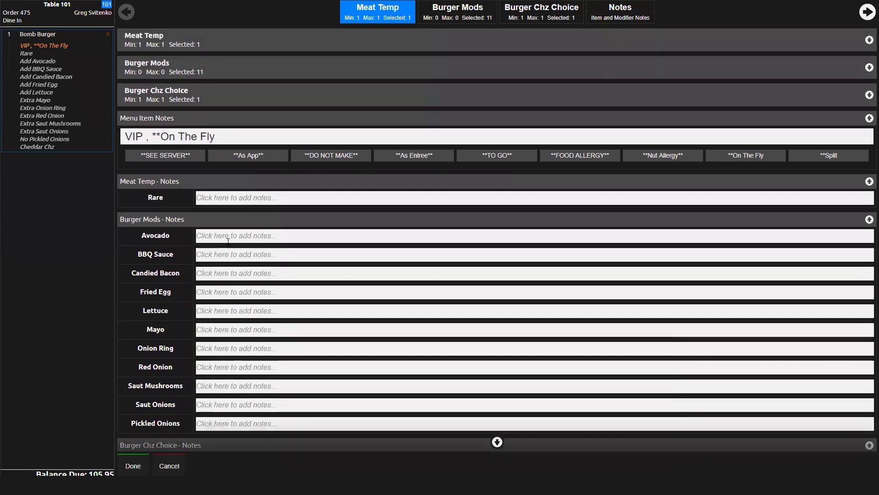
scroll(223, 256, down, 1)
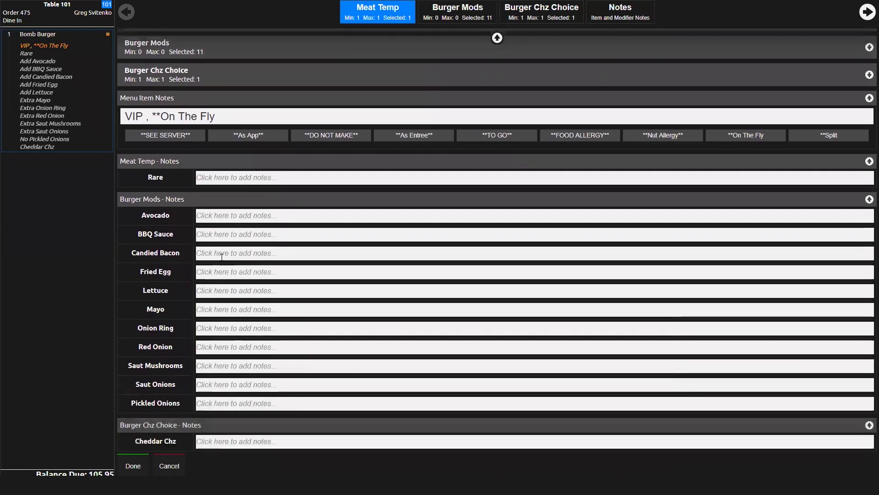
click(202, 292)
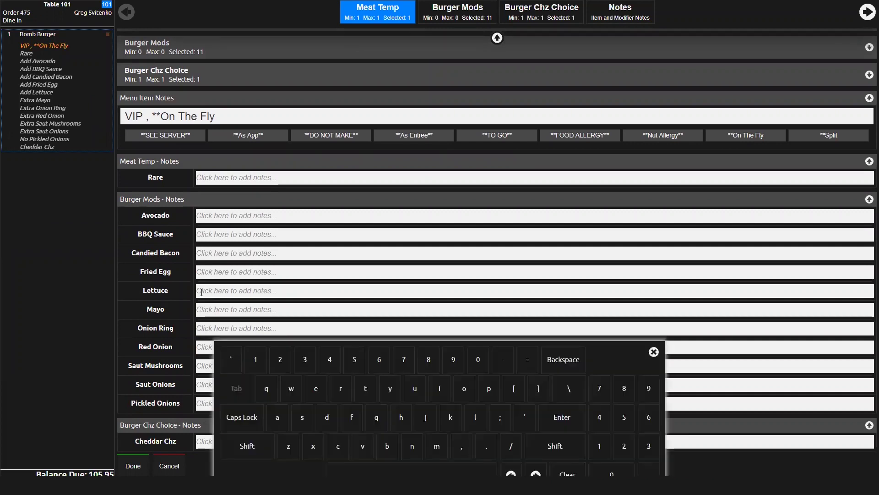
text(butter)
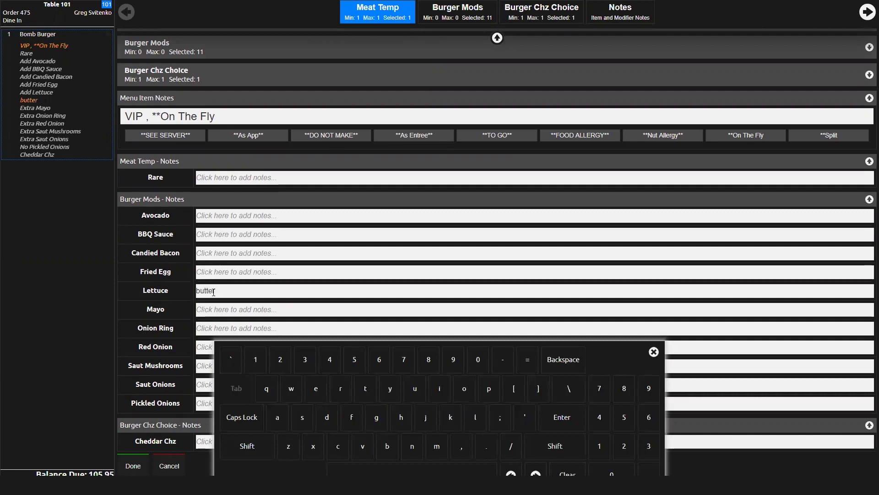
click(185, 274)
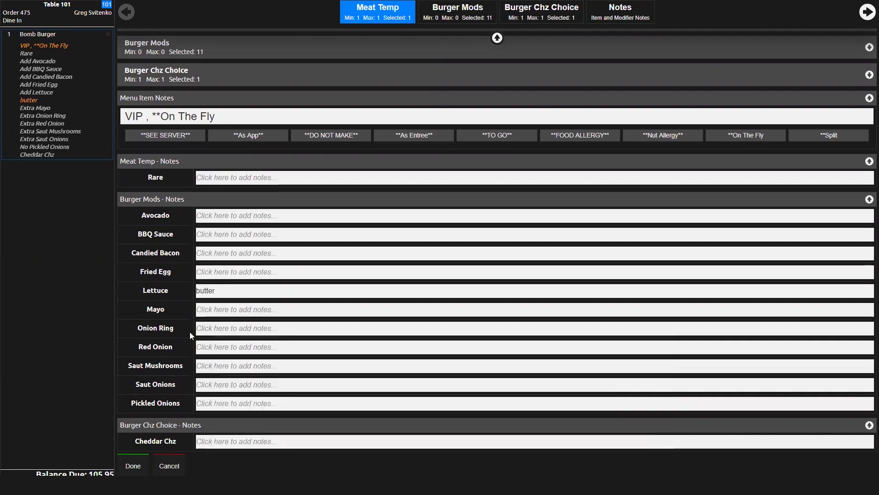
Add the note "garlic" to the Bomb Burger's Mayo modifier and "Crispy" to its Candied Bacon modifier
click(199, 309)
text(garlic)
key(Return)
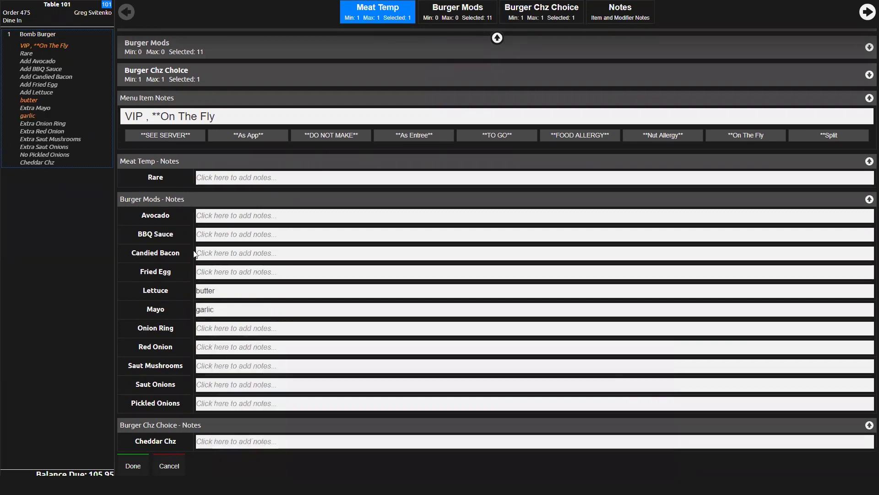
click(202, 251)
text(Crispy)
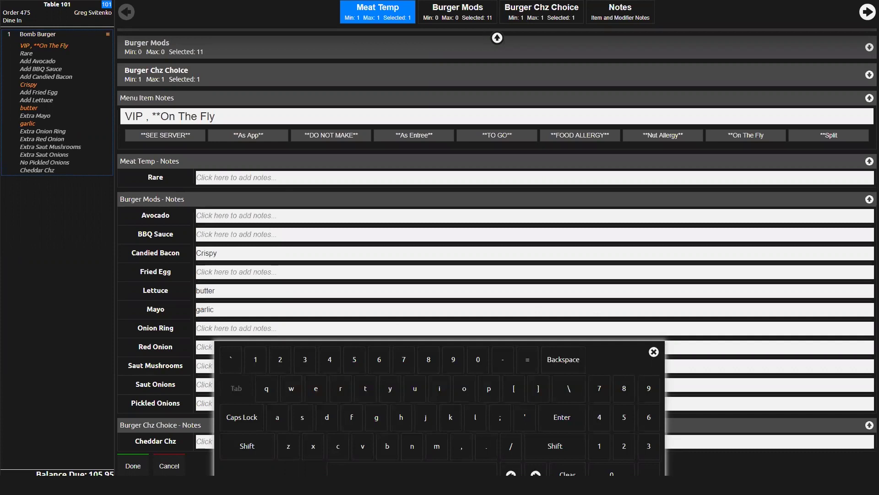
key(Escape)
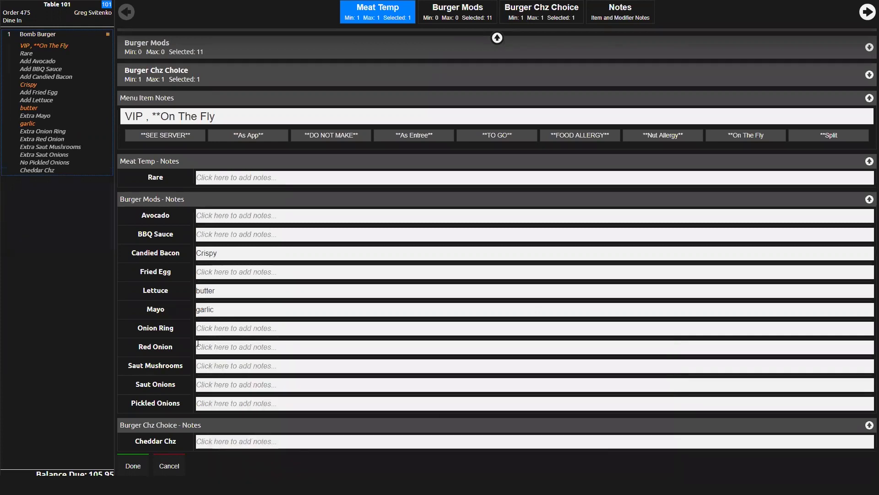
Finish the Bomb Burger's modifiers and choose Sub Broccolini as its side
click(131, 464)
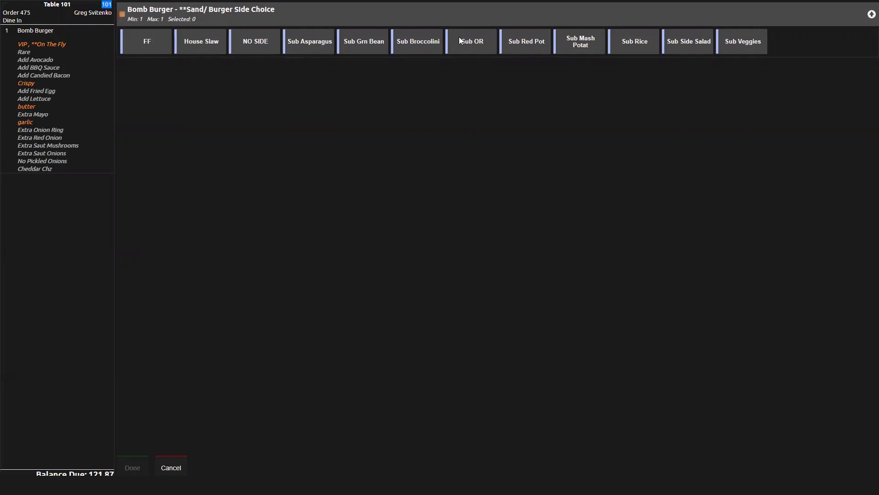
click(415, 40)
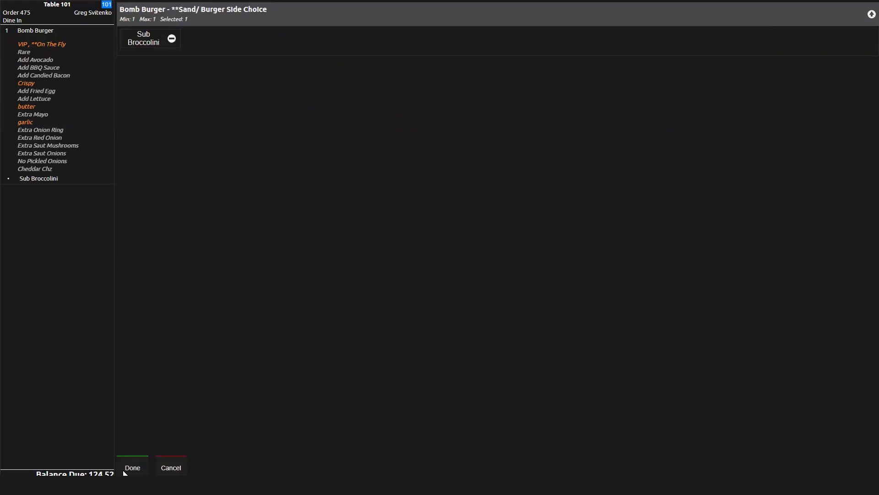
click(144, 458)
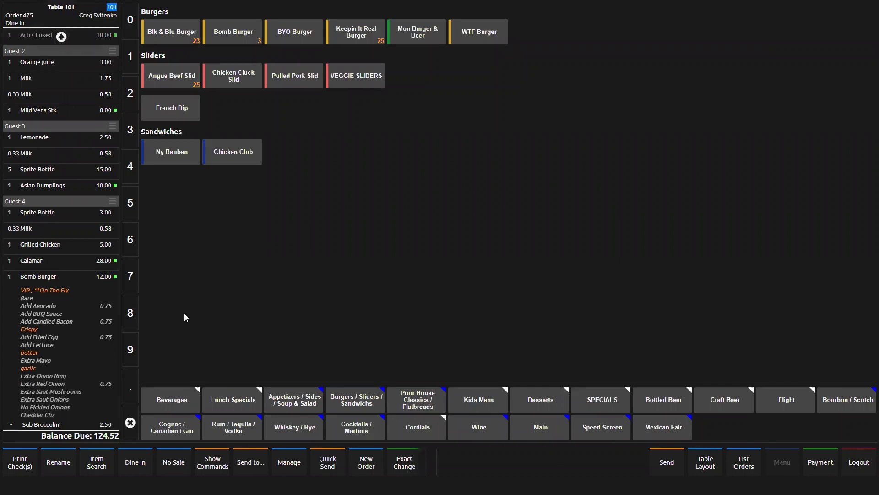
Order a Templeton Rye from the Whiskey / Rye category for Guest 2
click(280, 427)
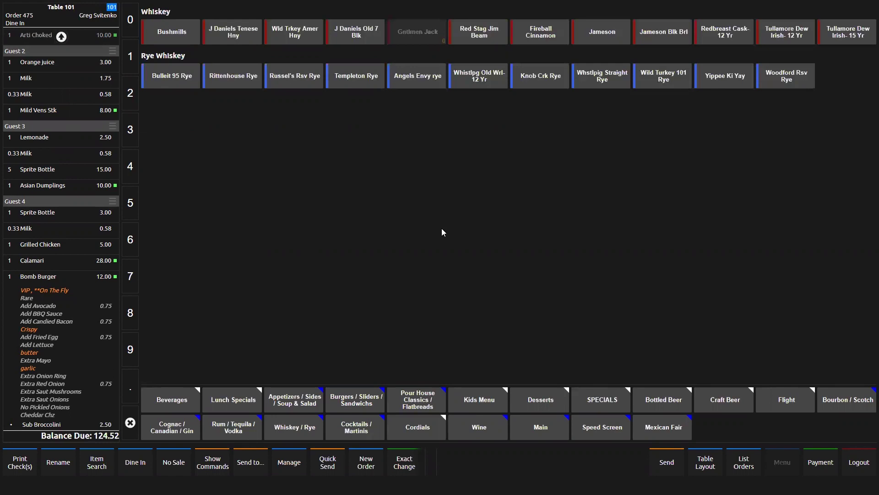
click(357, 77)
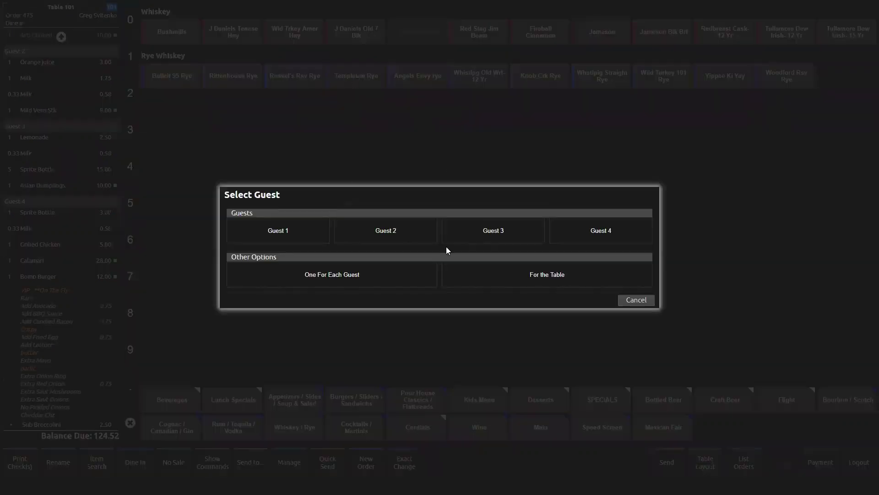
click(417, 240)
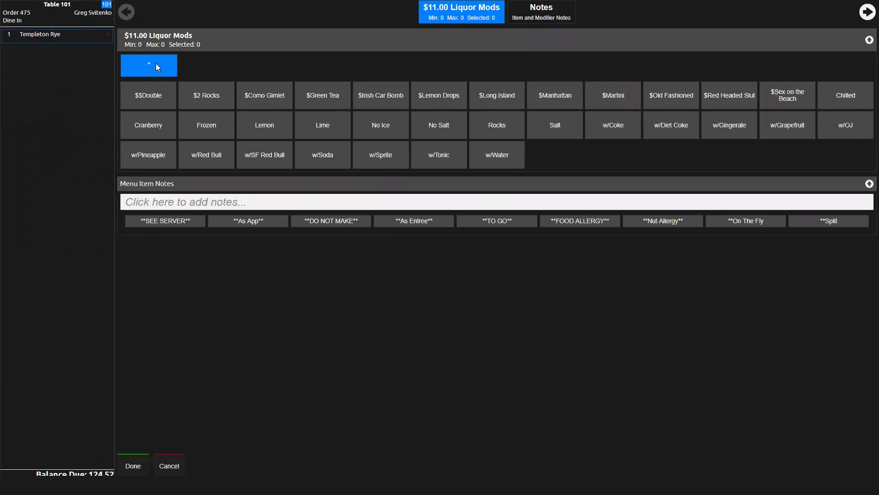
Modify the Templeton Rye with $$Double, w/Pineapple, w/Soda and Lime, and add it to the order
click(149, 95)
click(163, 156)
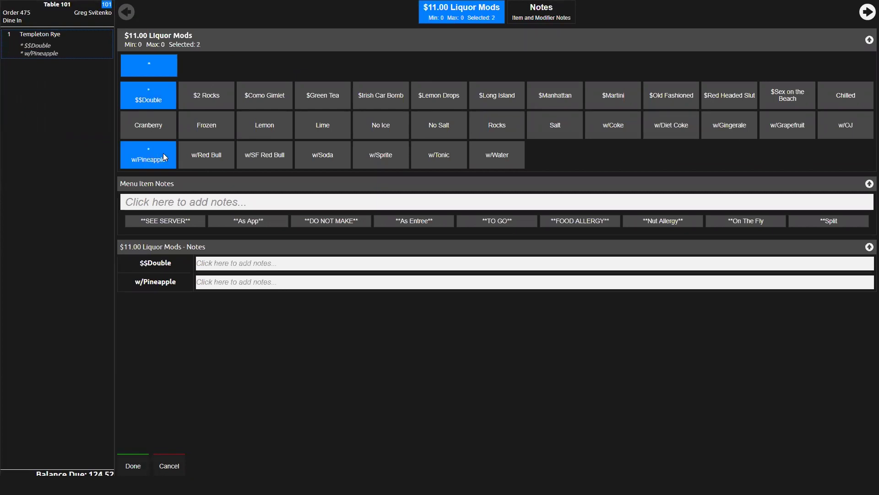
click(327, 158)
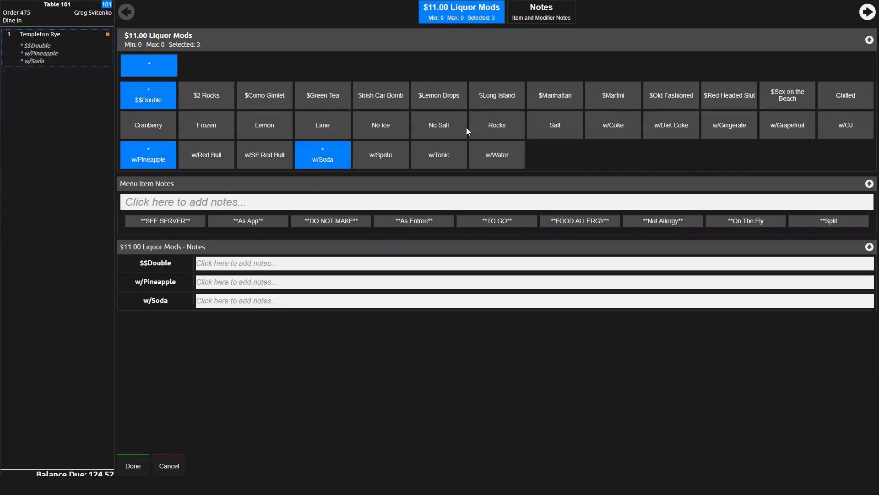
click(340, 127)
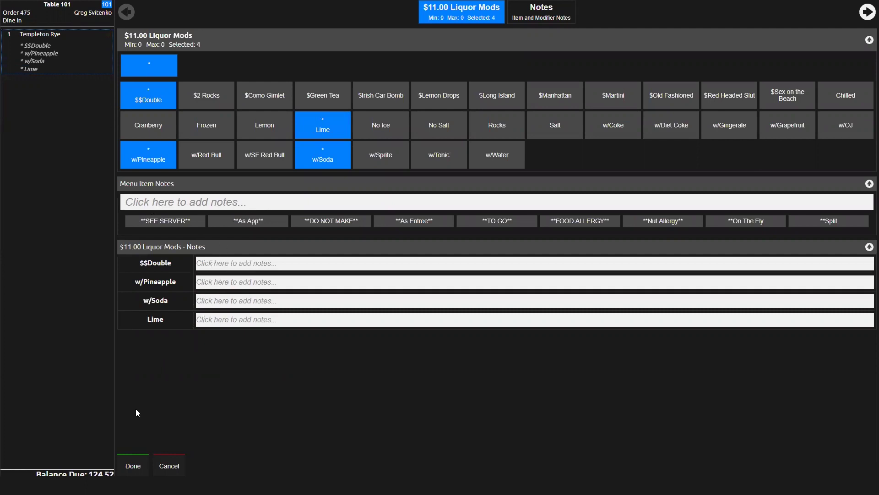
click(133, 466)
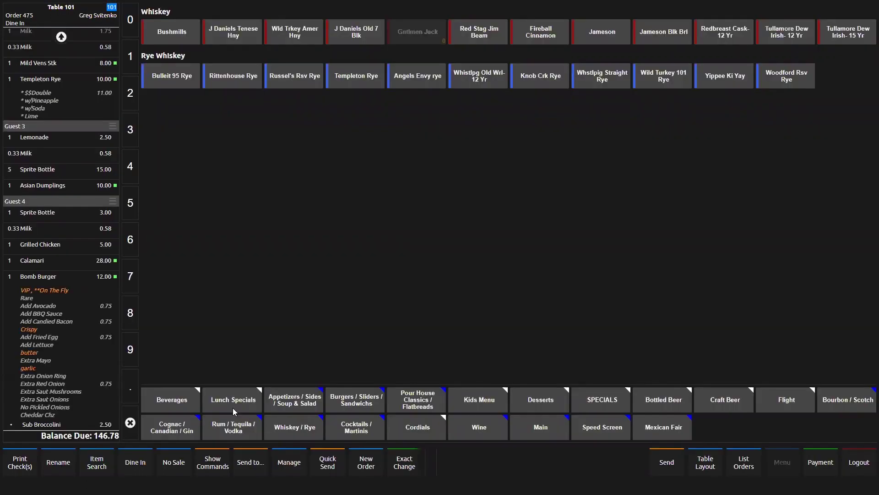
Read the menu item information for the Caymus- Btl red wine in the Wine category
click(479, 427)
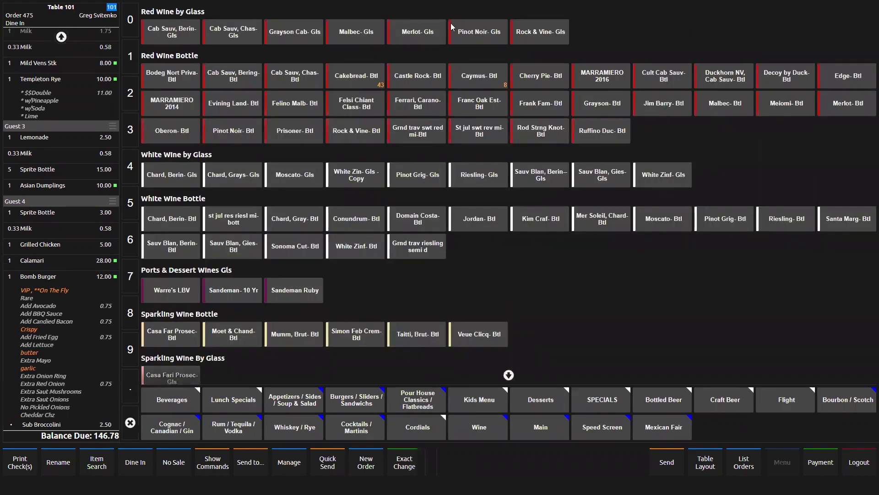
right_click(479, 77)
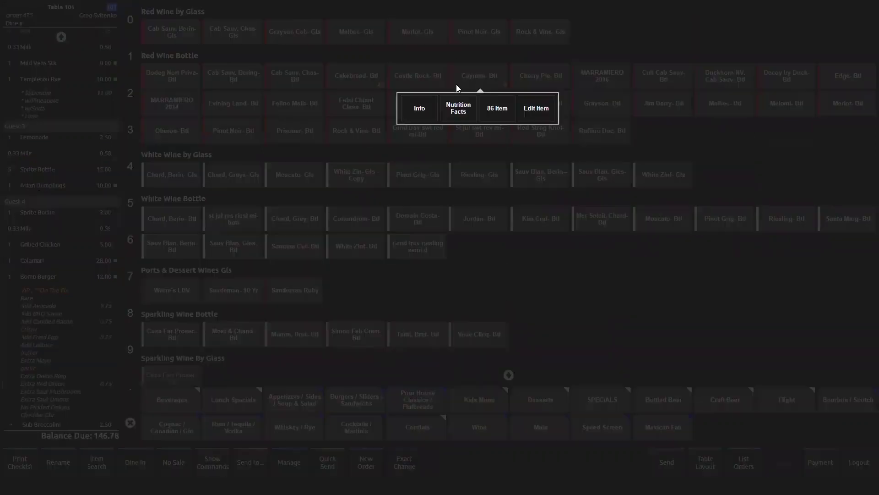
click(420, 110)
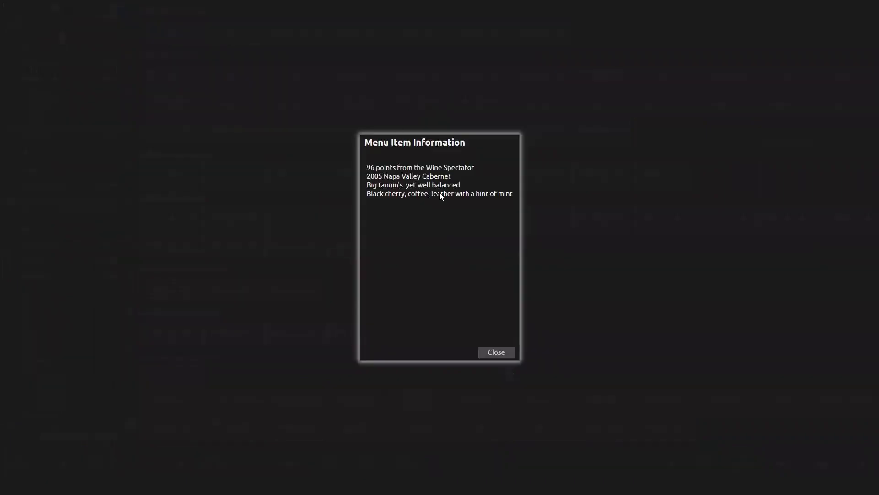
click(445, 180)
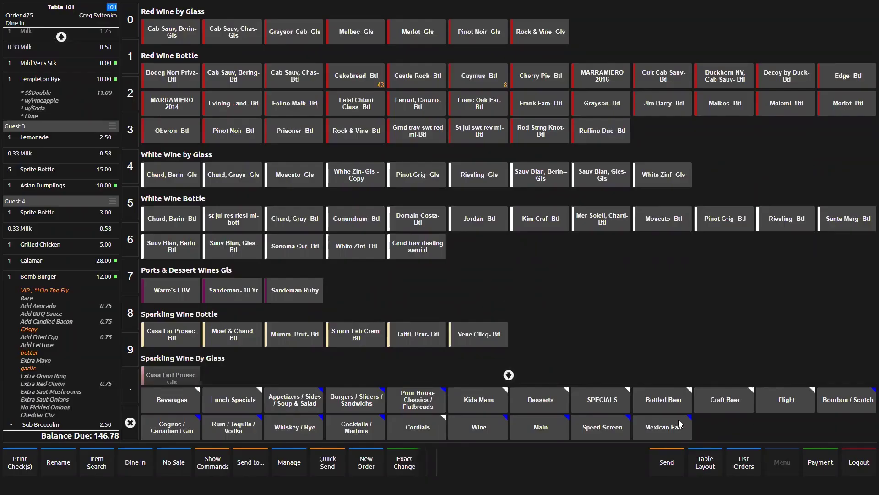
Leave the order by sending its unsent items, and select the Table 101 order in the list of open orders
click(708, 464)
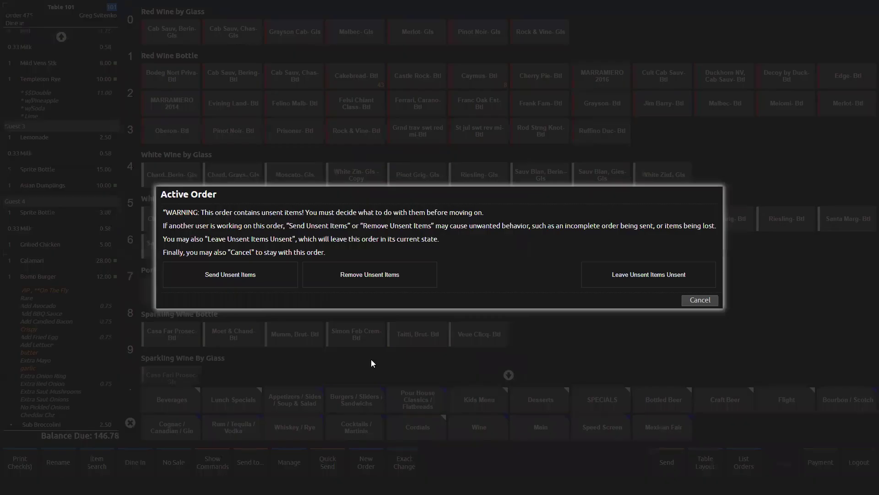
click(233, 272)
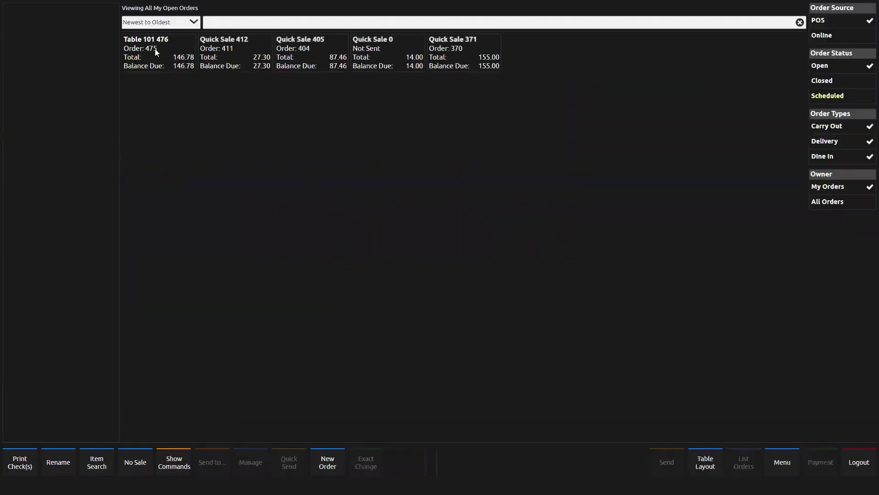
click(155, 49)
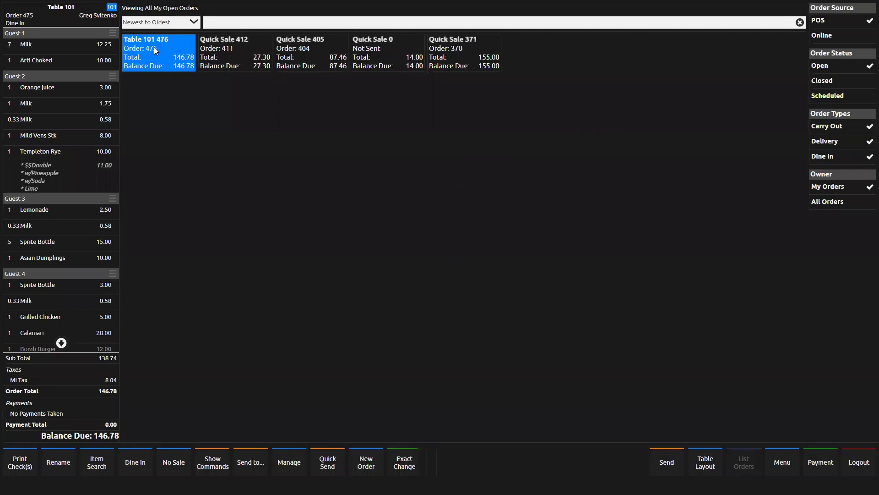
Review the available sort options for the open orders list
click(194, 22)
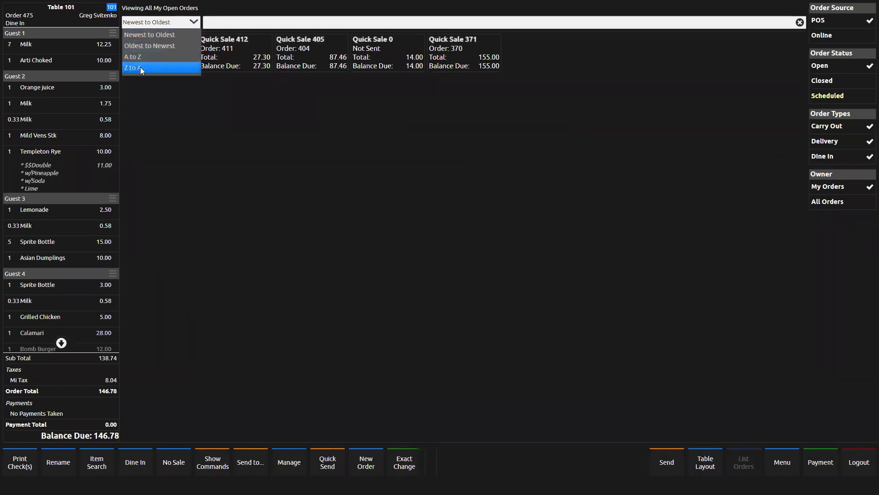
click(178, 108)
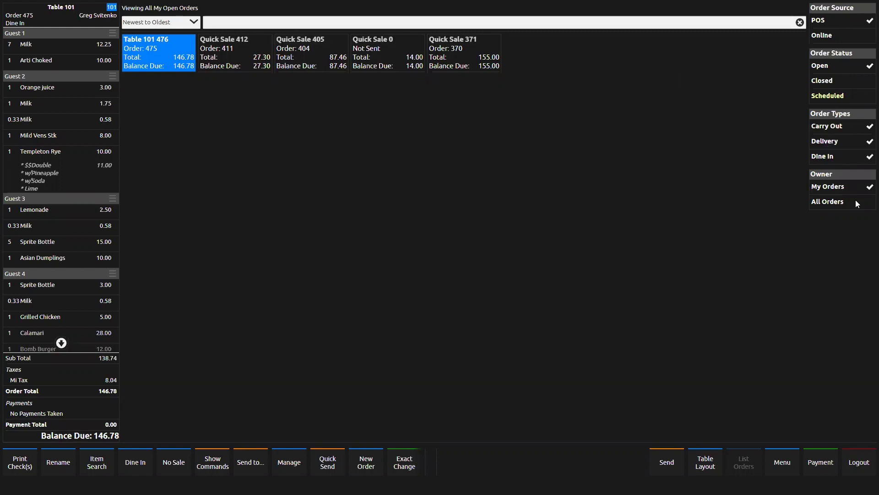
Go to payment for the Table 101 order and split it by guest into checks
click(821, 462)
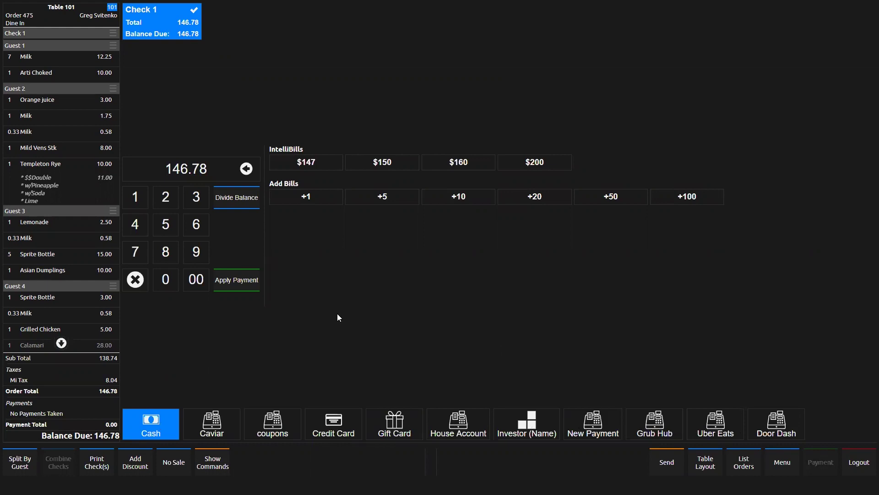
click(14, 466)
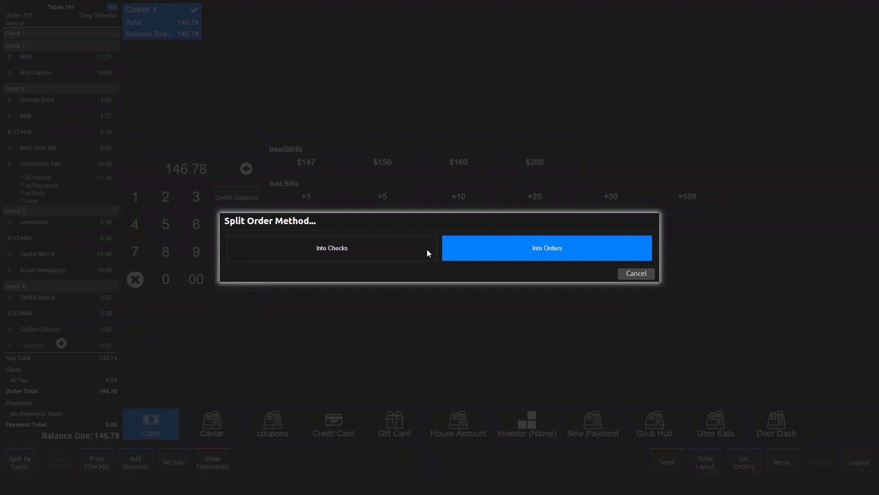
click(344, 247)
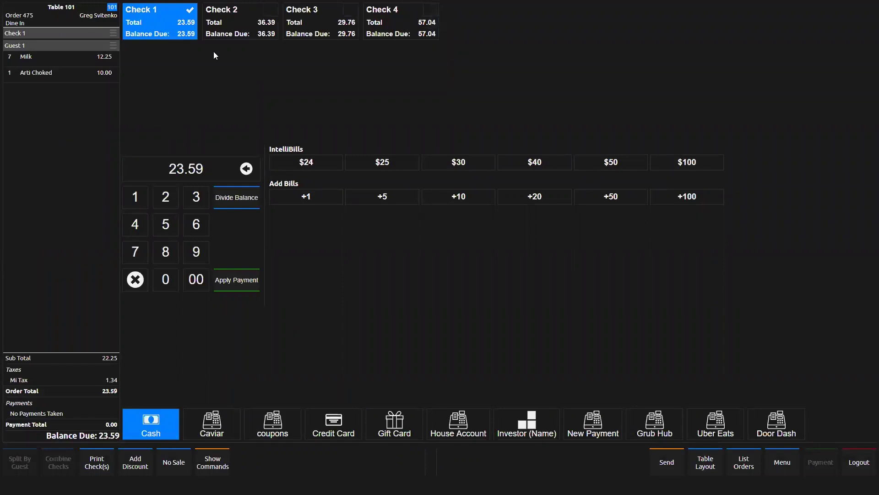
Combine Checks 2, 3 and 4 into one check, leaving Check 1 separate
click(242, 30)
click(263, 59)
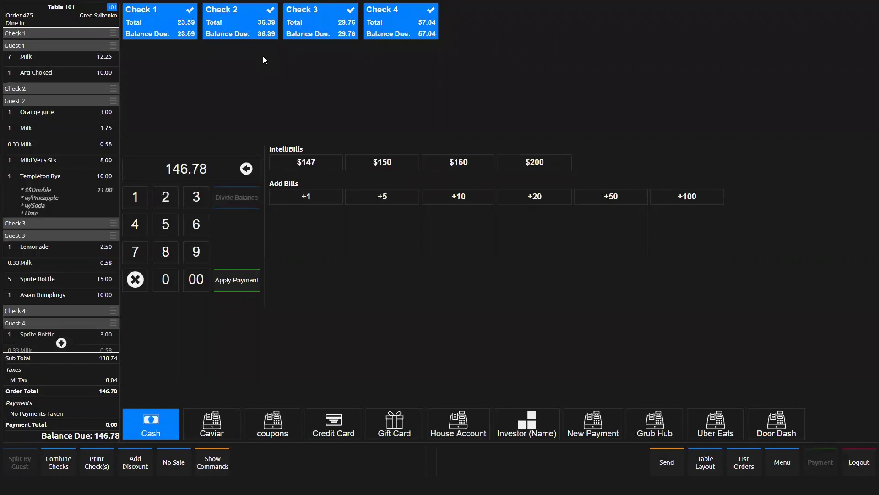
click(169, 27)
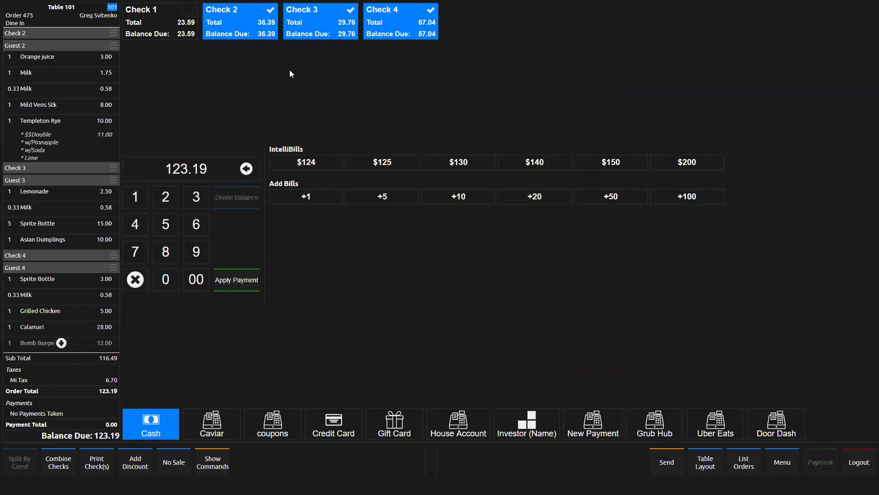
click(65, 472)
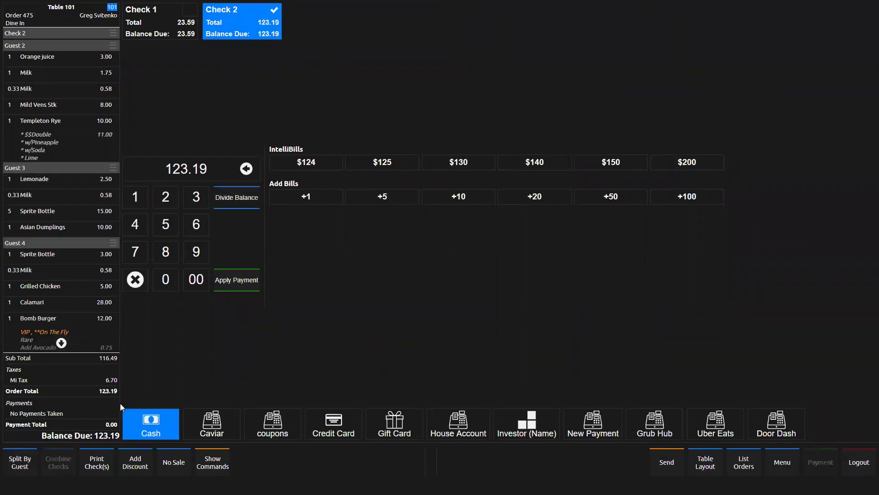
Apply a cash payment for the full balance of Check 1
click(171, 17)
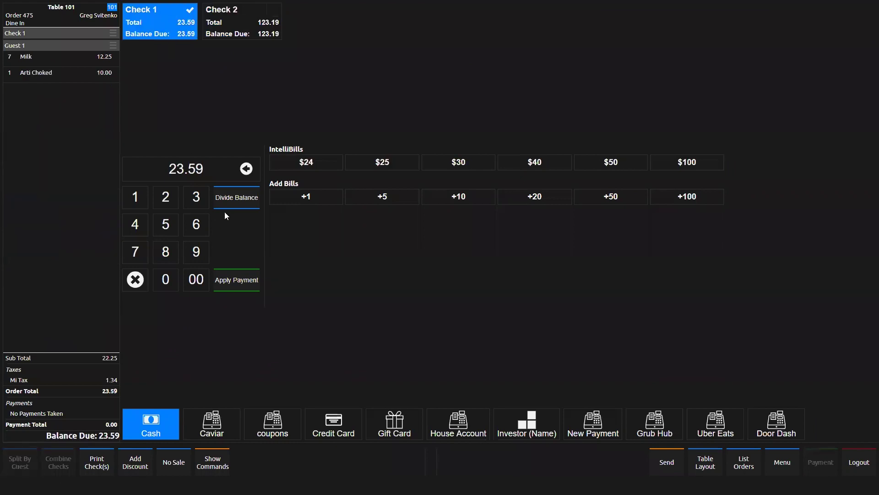
click(236, 281)
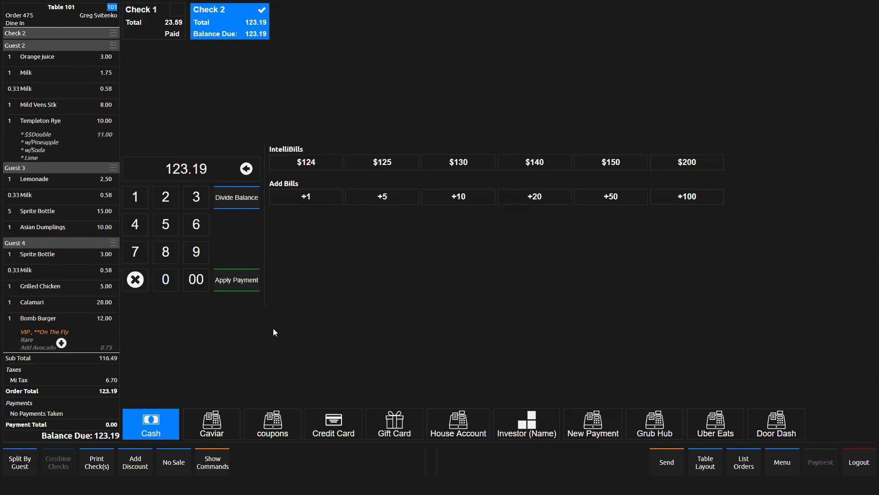
Divide the Check 2 balance by 2 and apply one share as a cash payment
click(347, 429)
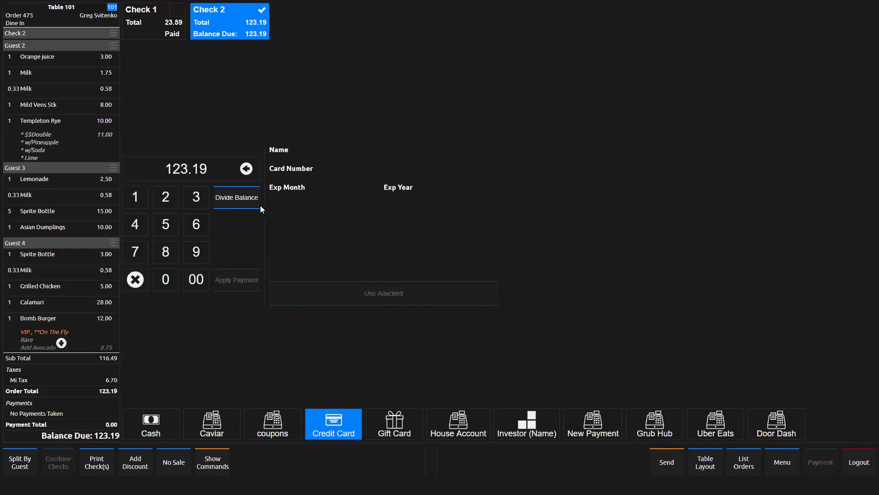
click(173, 425)
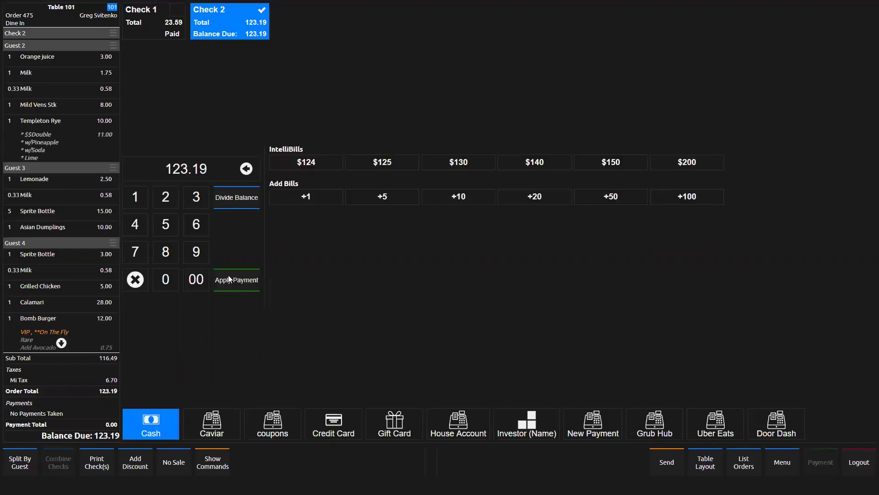
click(235, 198)
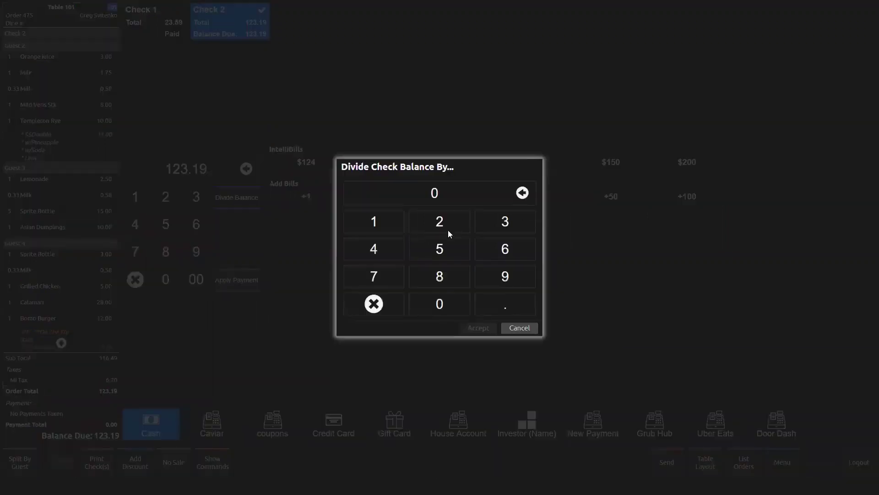
click(441, 221)
click(478, 328)
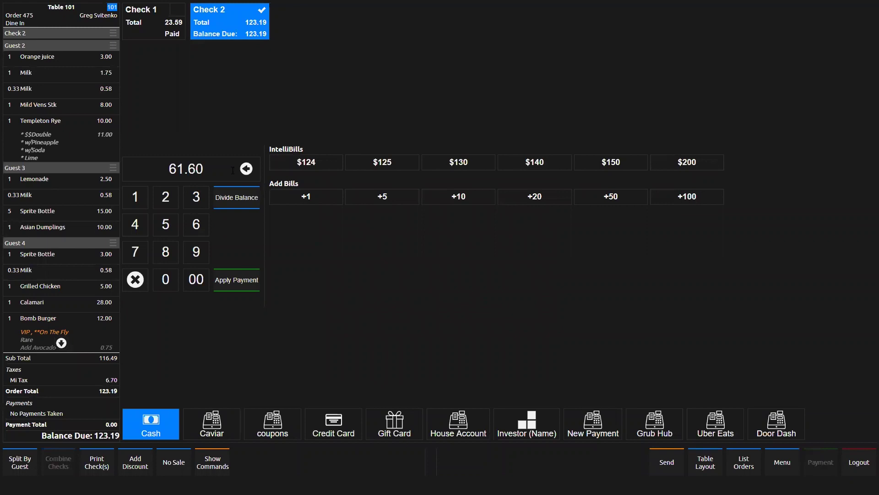
click(242, 284)
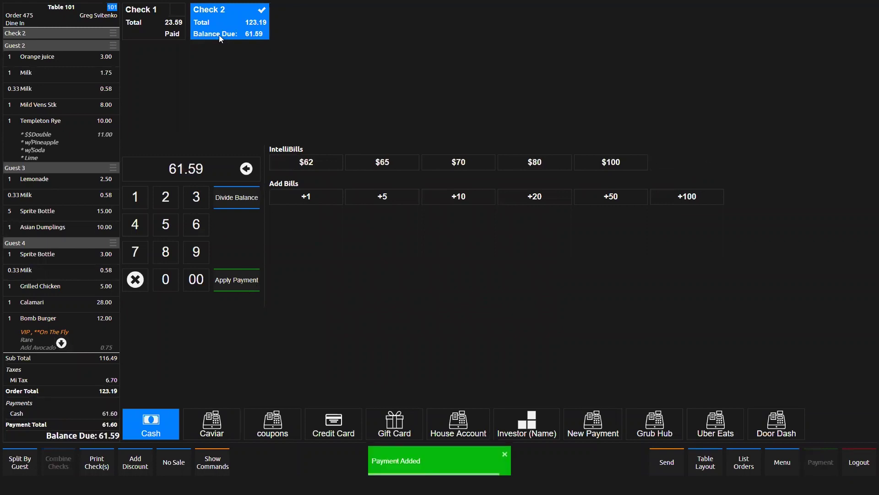
Pay the remaining balance of Check 2 in cash to close the order, and start a new order
click(234, 278)
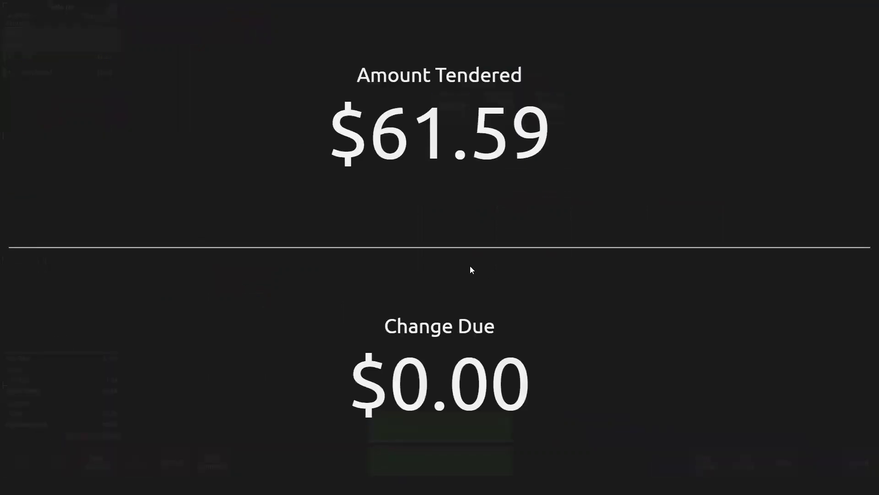
click(446, 226)
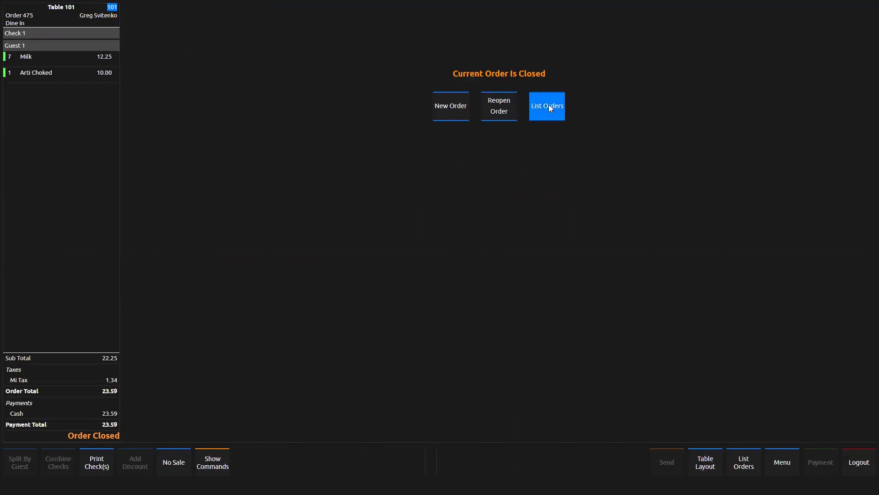
click(451, 106)
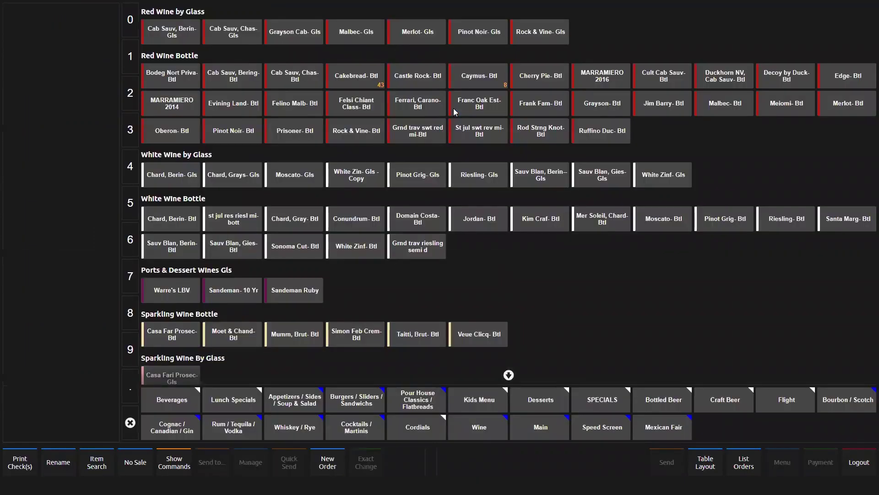
click(542, 429)
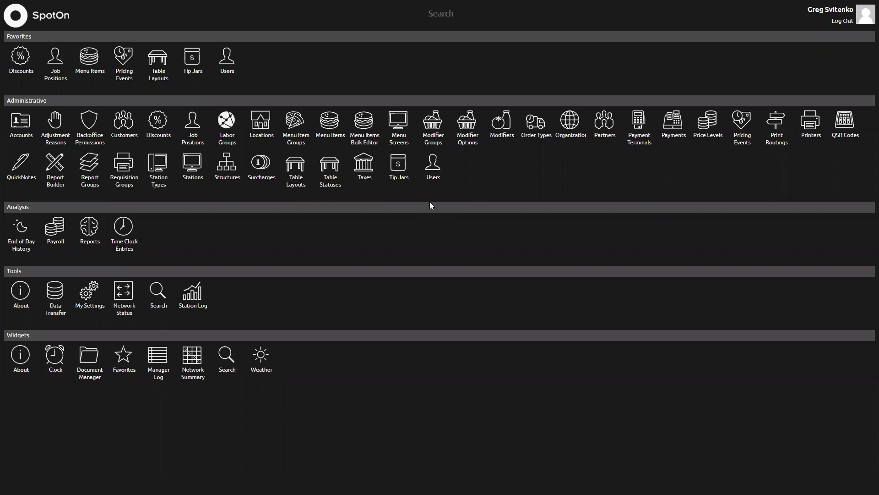
Review the manager's user record in the back office Users settings, down to the POS location assignments
click(432, 169)
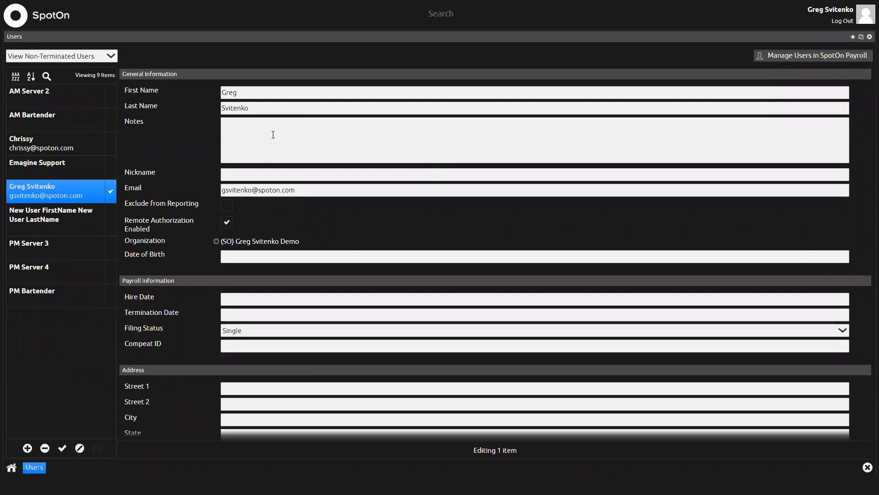
scroll(251, 105, down, 1)
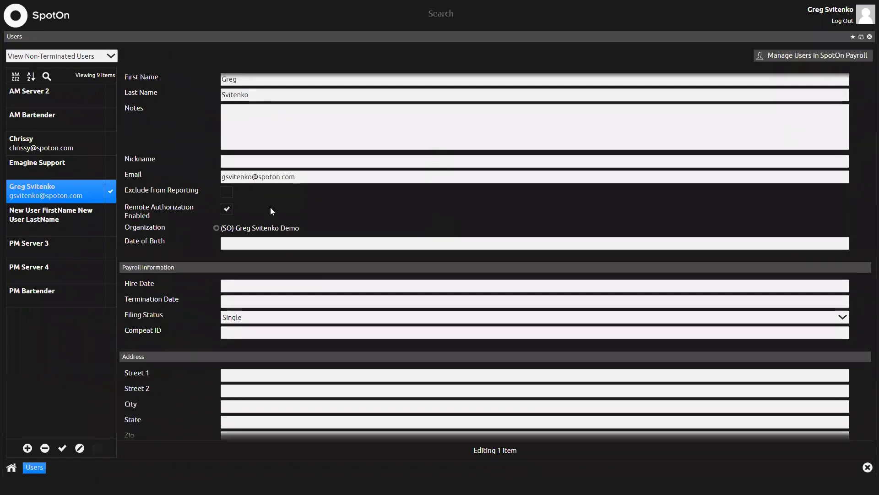
scroll(270, 207, down, 1)
scroll(272, 210, down, 1)
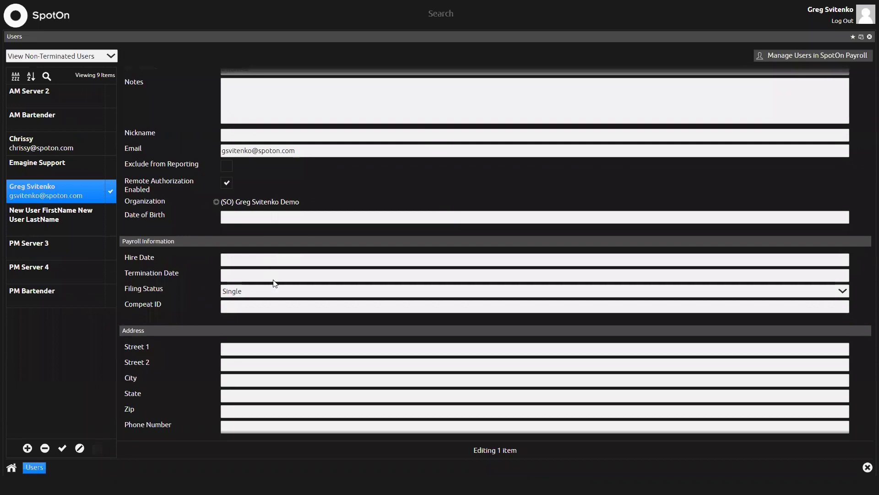
scroll(254, 291, down, 5)
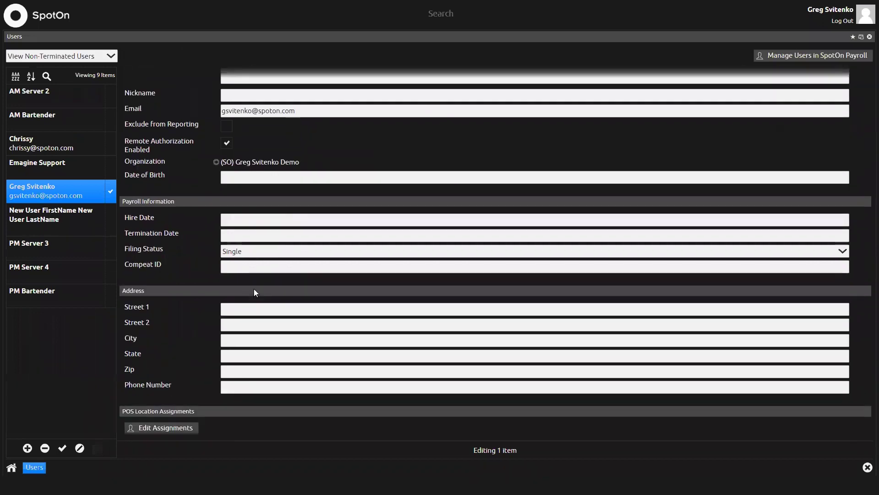
scroll(255, 289, down, 1)
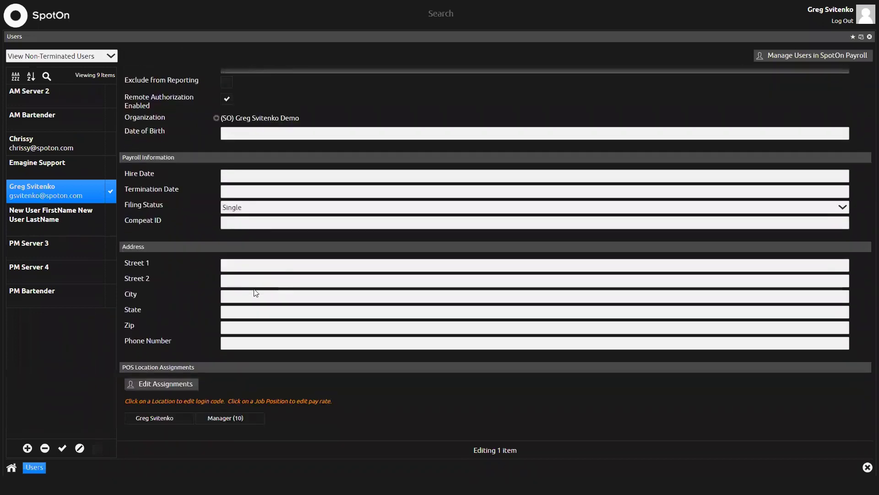
click(236, 420)
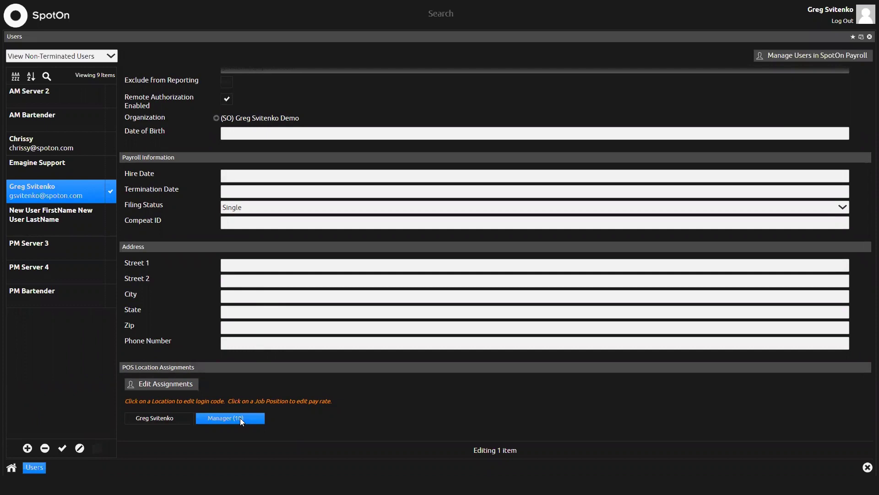
click(869, 37)
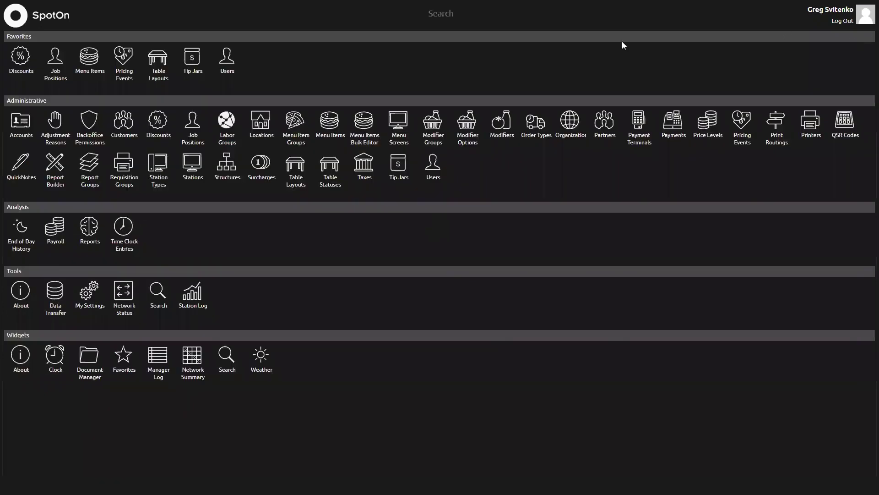
Compare the Busser and Manager (10) job positions, including the manager's payment type and personnel permissions
click(55, 62)
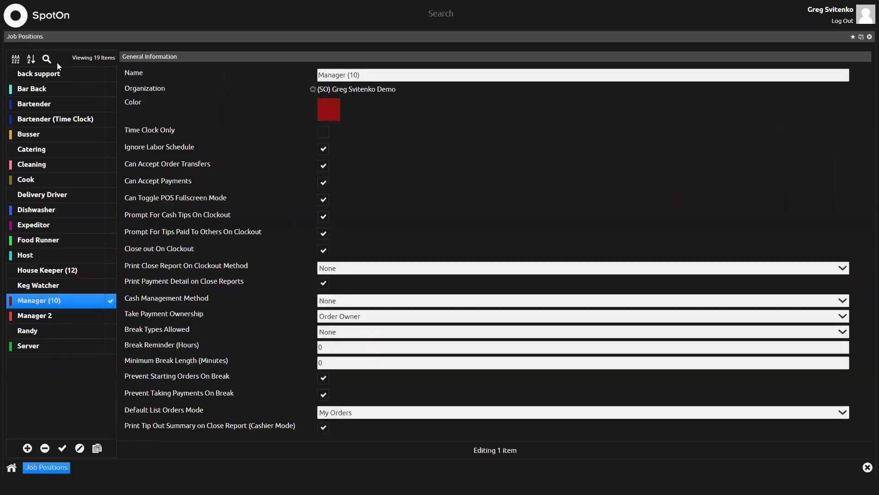
click(33, 132)
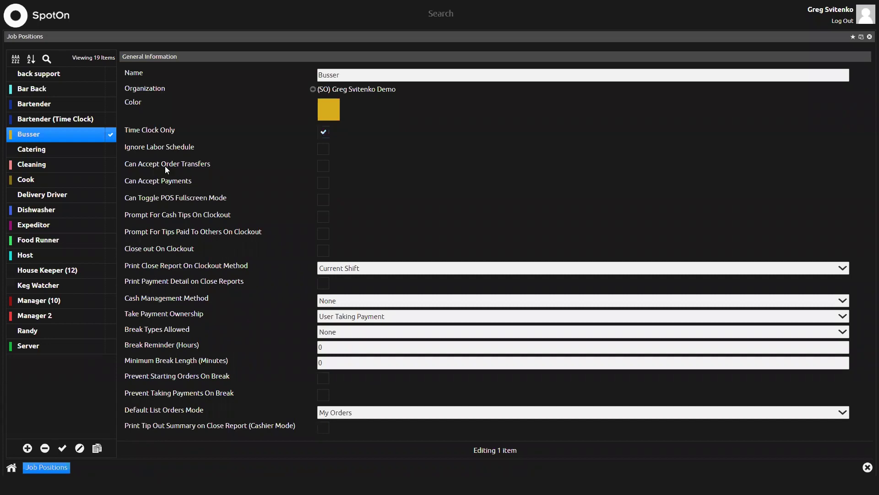
click(45, 299)
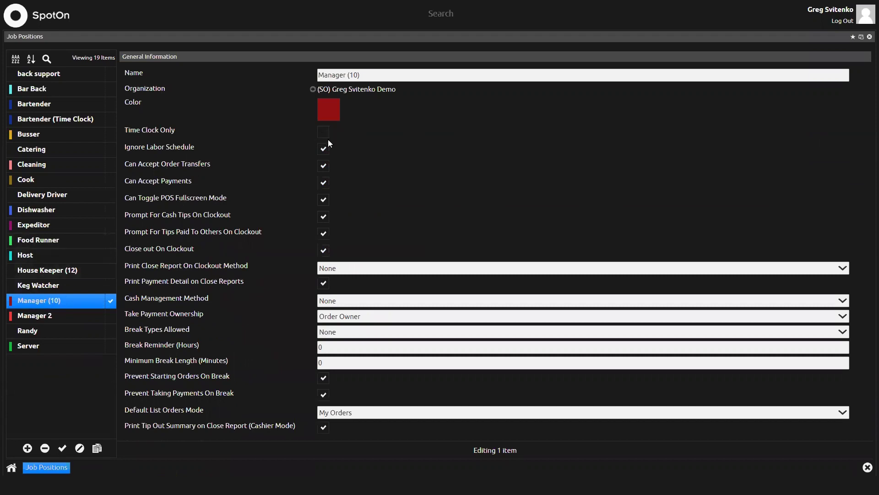
scroll(328, 139, down, 15)
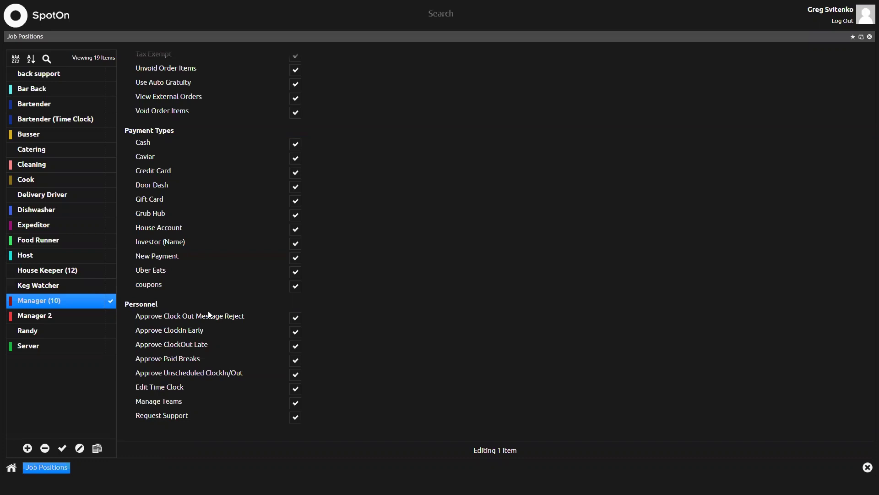
key(Escape)
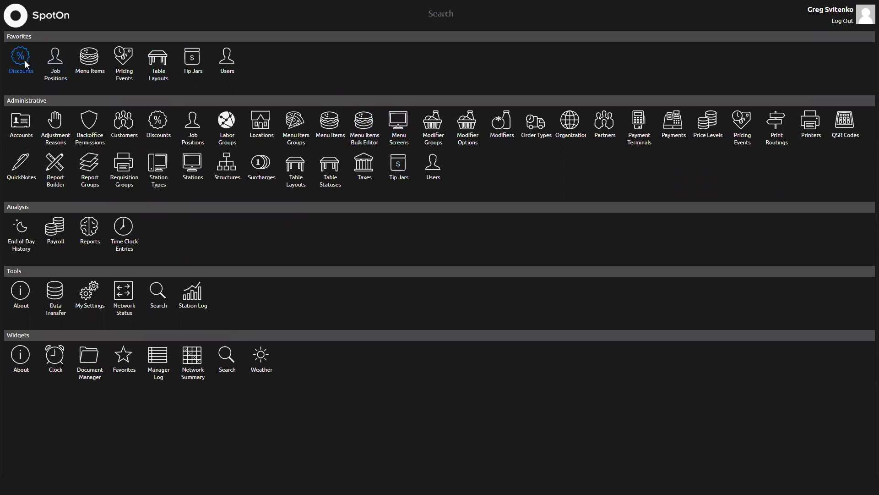
Review the Happy Hour and Happy hour 2 pricing events, including the adjustment kinds available for event items
click(119, 59)
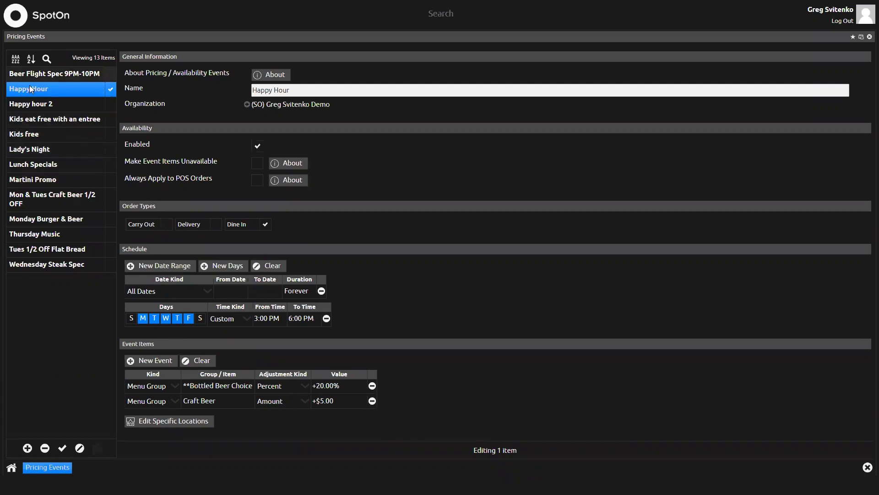
click(27, 449)
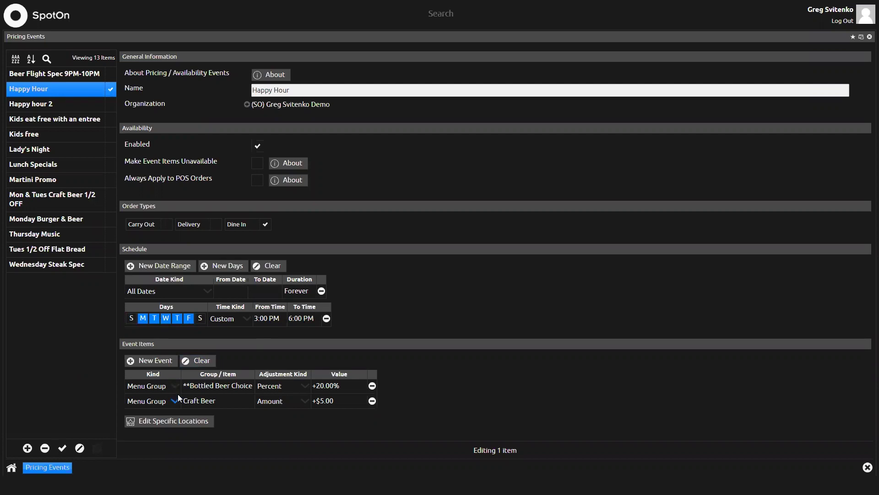
click(306, 387)
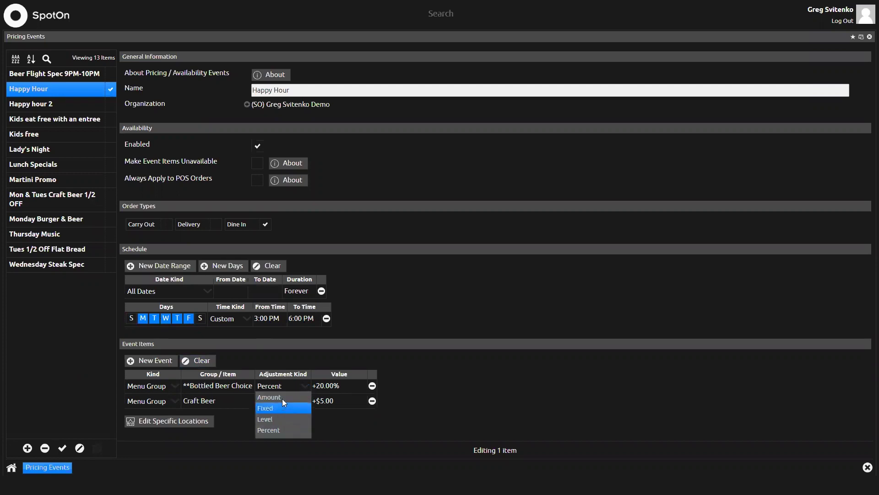
click(282, 387)
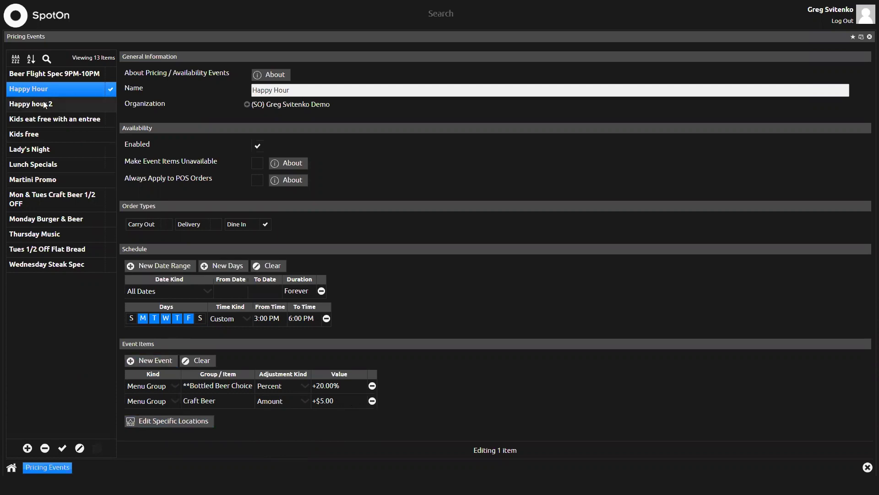
click(44, 104)
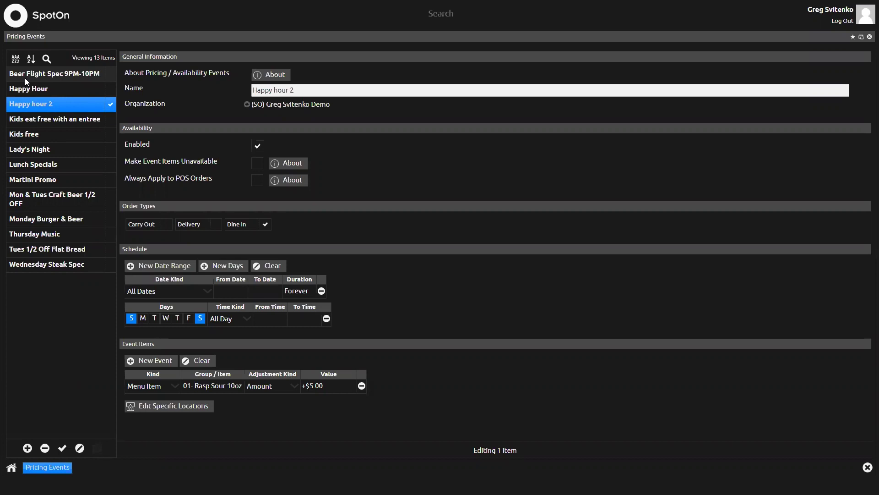
key(Escape)
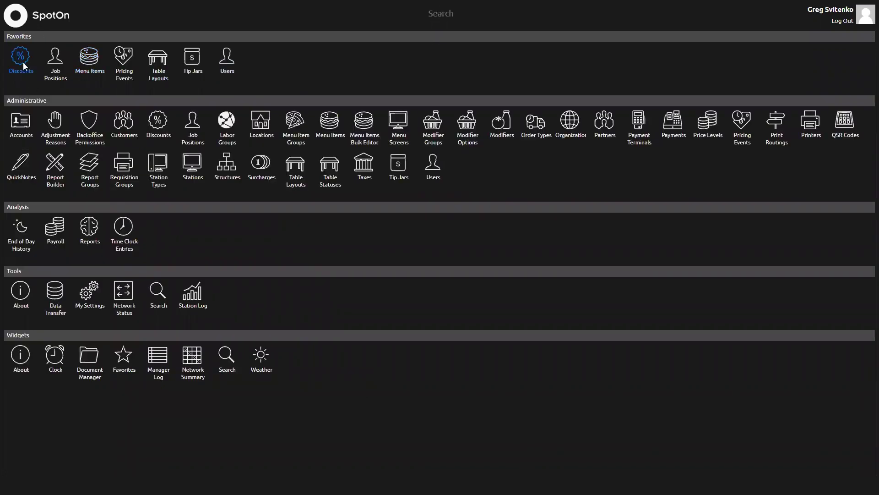
Open the Employee 50 % Off discount and review the available discount types
click(20, 58)
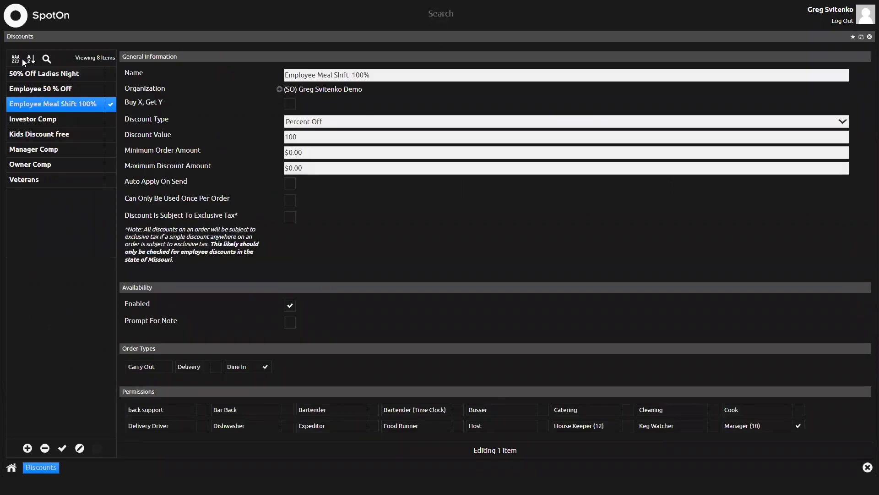
click(67, 90)
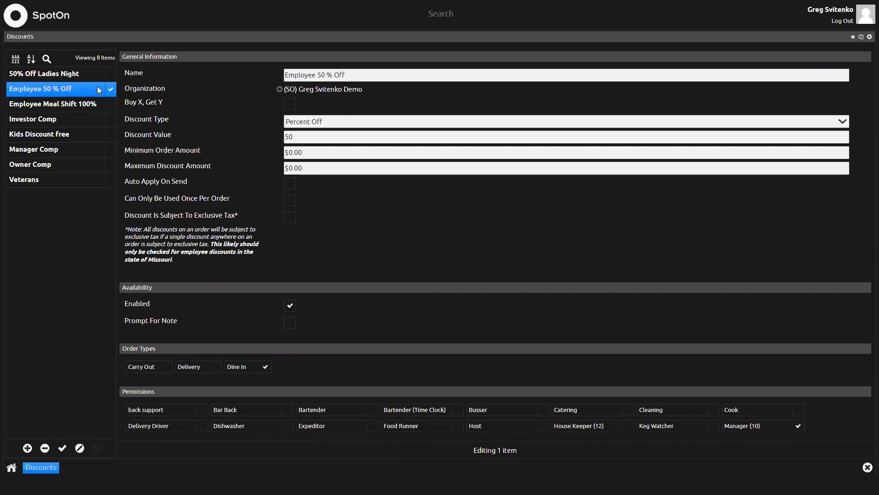
click(327, 119)
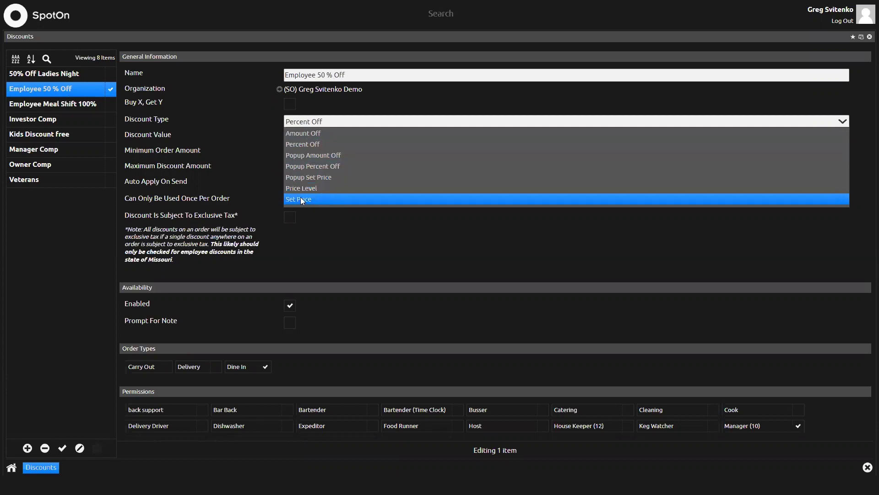
click(351, 119)
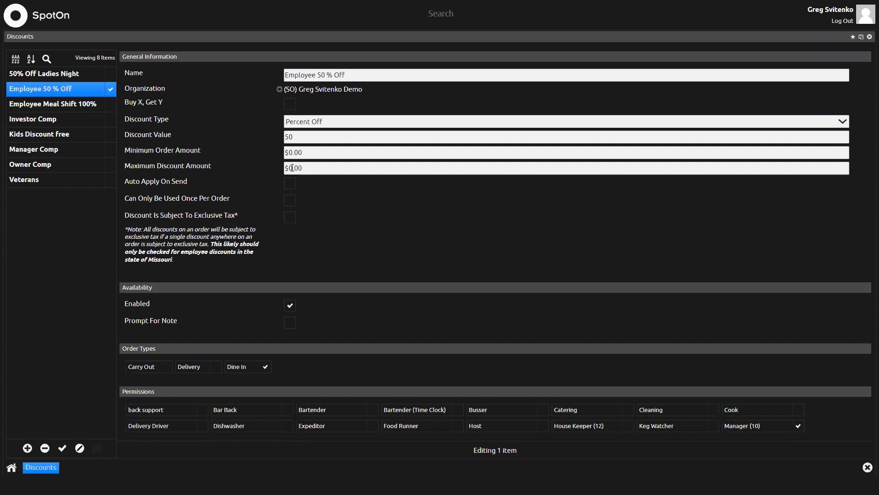
Examine the Employee 50 % Off discount's availability, permissions, reasons, schedule and available groups and items
scroll(302, 193, down, 2)
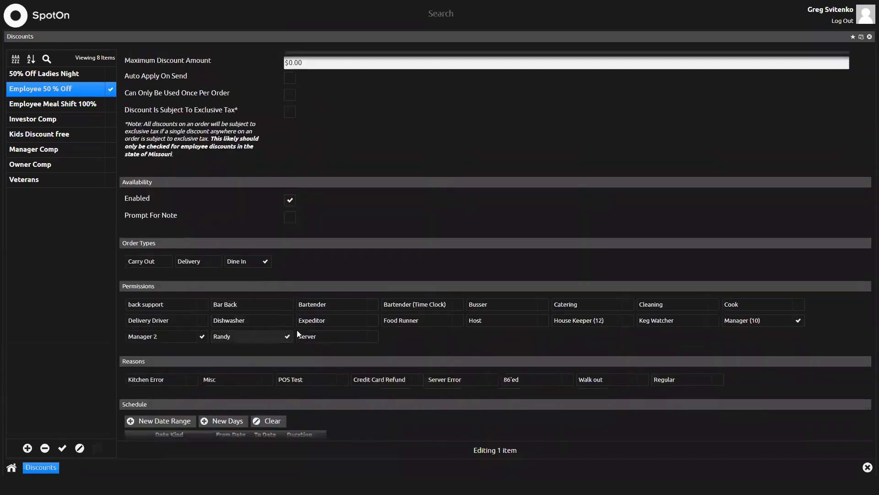
scroll(221, 337, down, 1)
scroll(222, 335, down, 3)
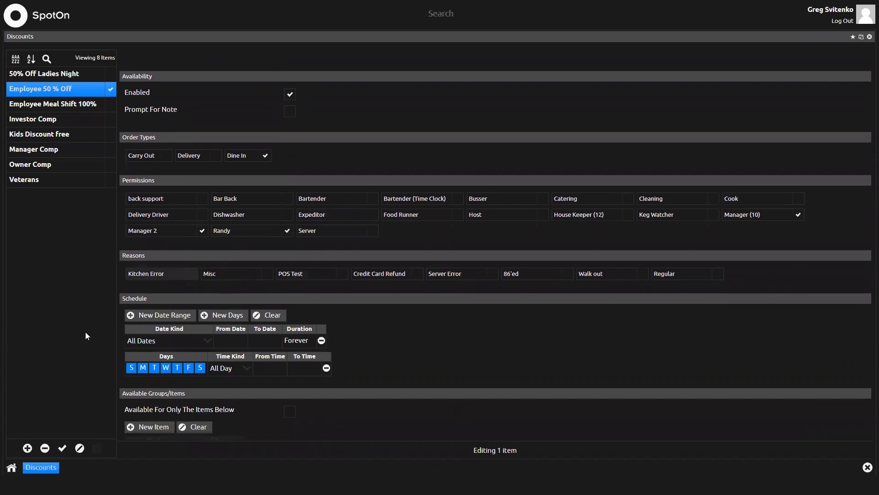
scroll(344, 370, down, 2)
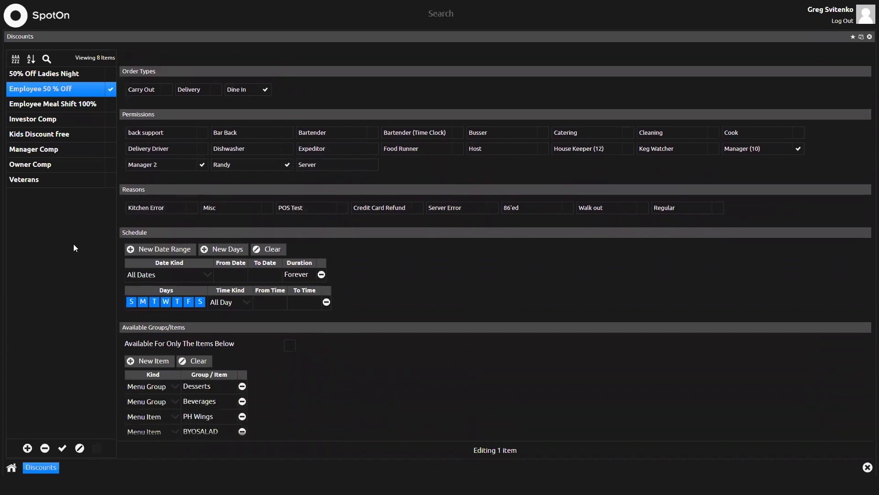
scroll(293, 284, down, 3)
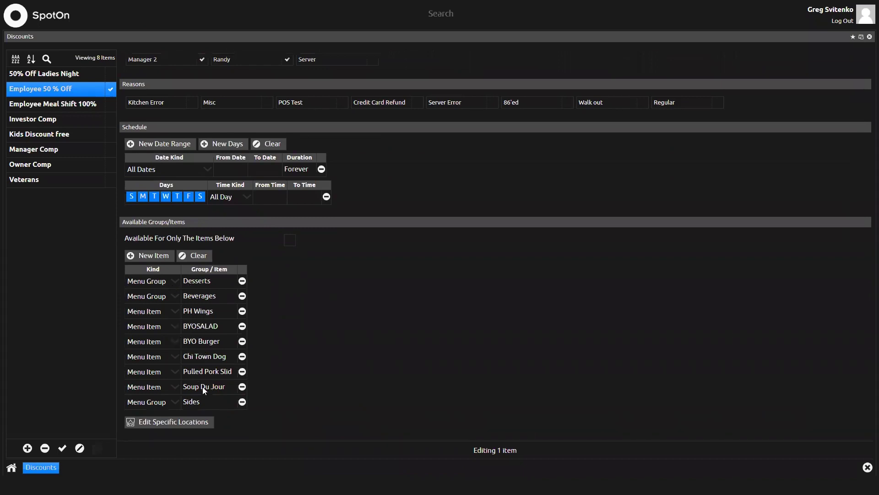
Review the schedule and available items of the Employee Meal Shift 100% discount, and close the discounts
click(69, 104)
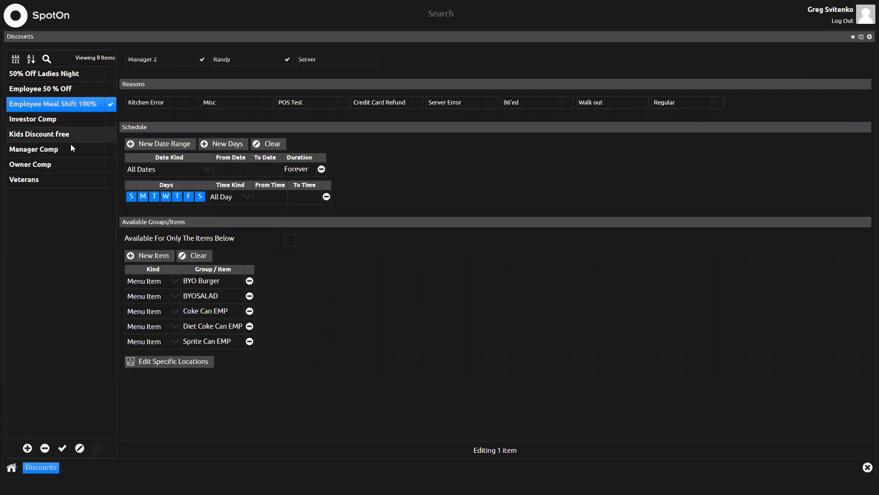
key(Escape)
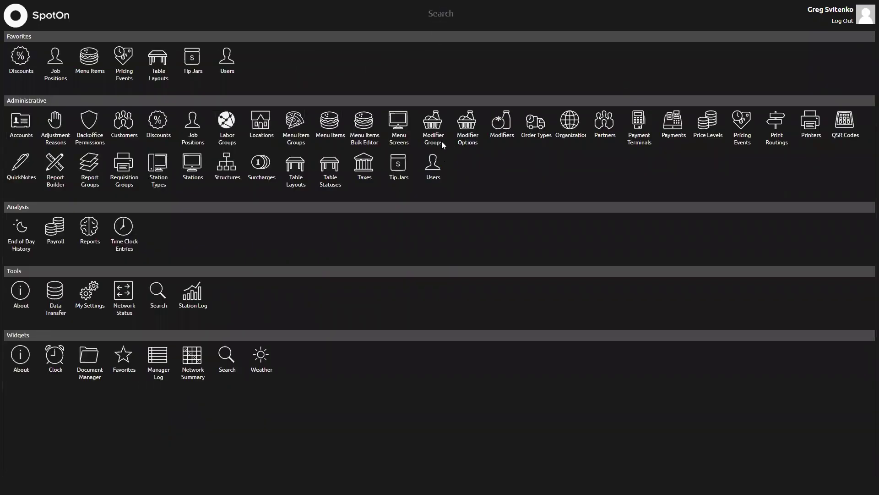
Inspect the BAR 100 table layout in its layout editor, including one bar seat's table number, and close it
click(299, 172)
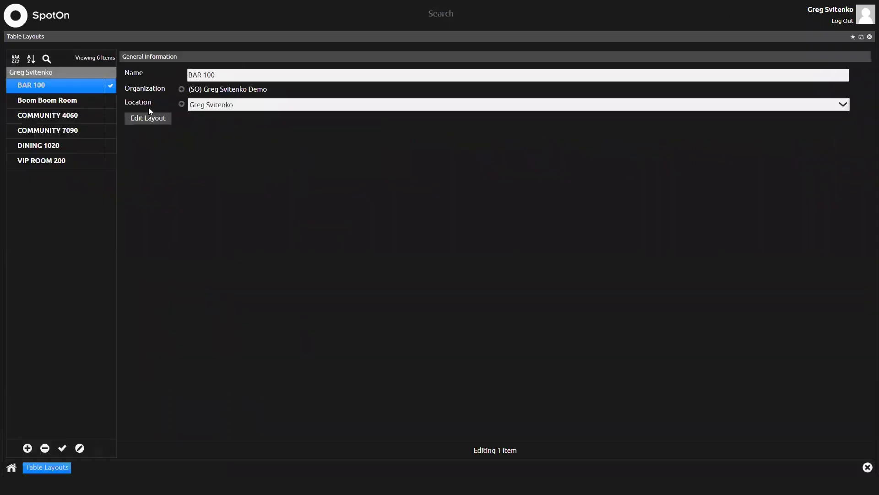
click(147, 119)
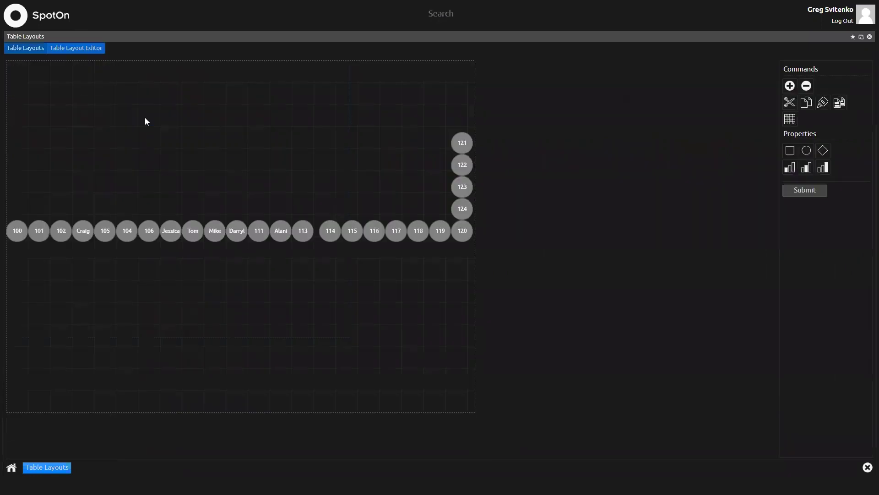
mouse_move(76, 227)
mouse_down()
mouse_move(272, 163)
mouse_move(287, 142)
mouse_move(102, 188)
mouse_move(77, 231)
mouse_up()
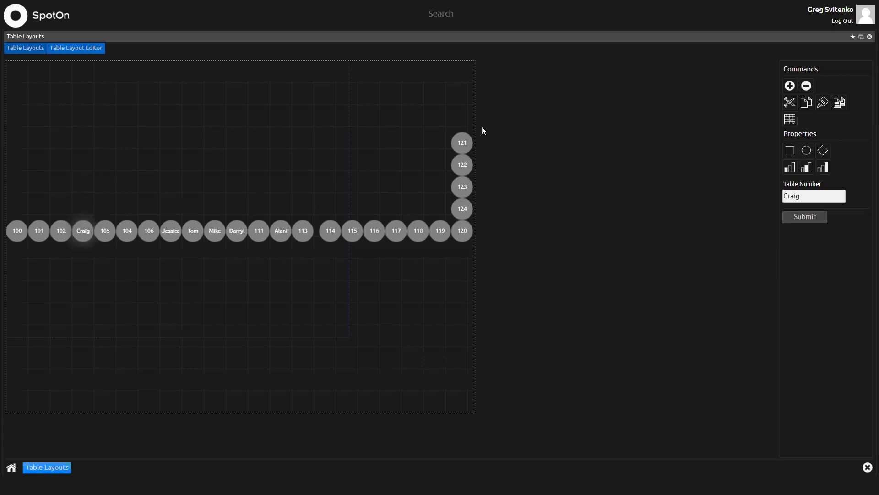
click(870, 36)
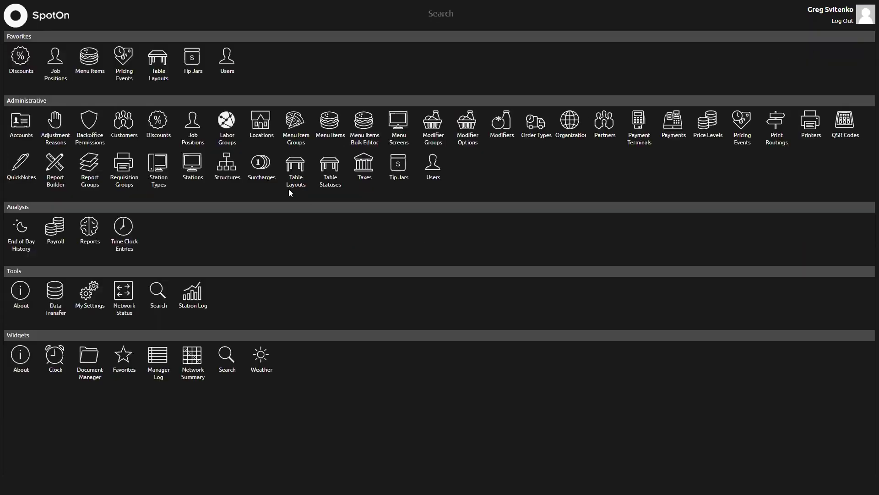
Duplicate the menu item 05-GREGARIOUS nature Black Ale 32 oz
click(87, 58)
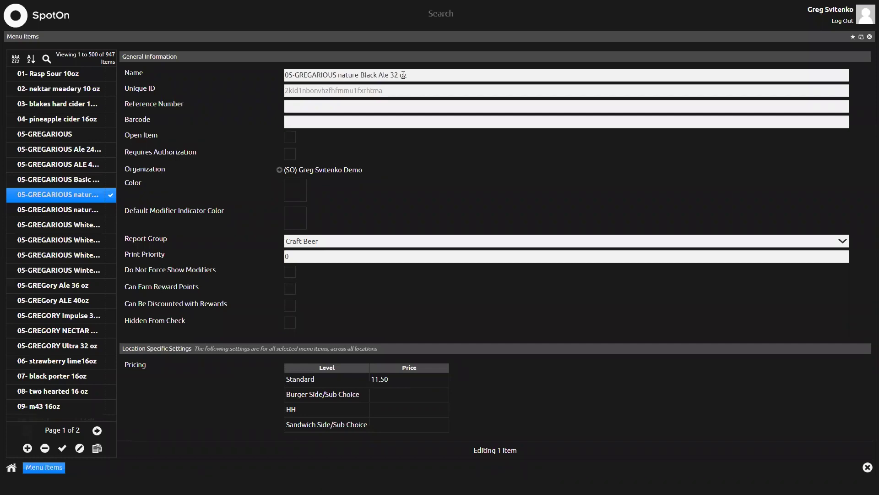
click(98, 448)
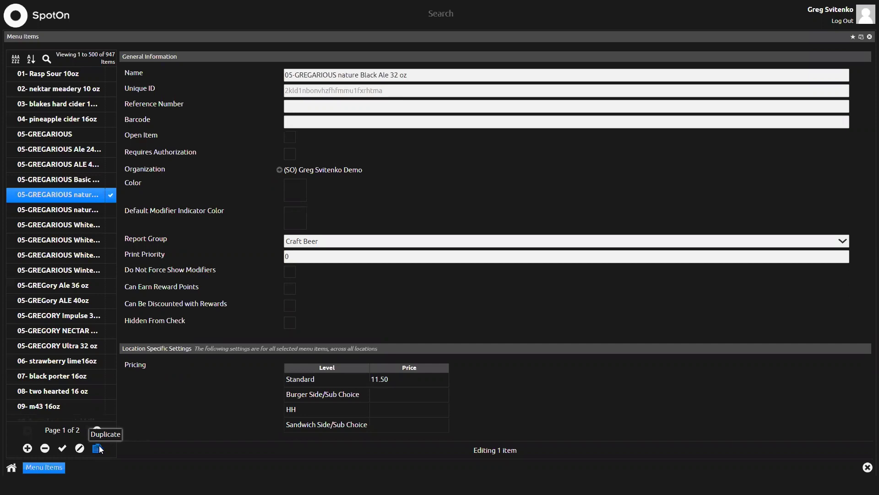
Rename the duplicated menu item as 05-GREGARIOUS unatural white Ale 24 oz
triple_click(431, 73)
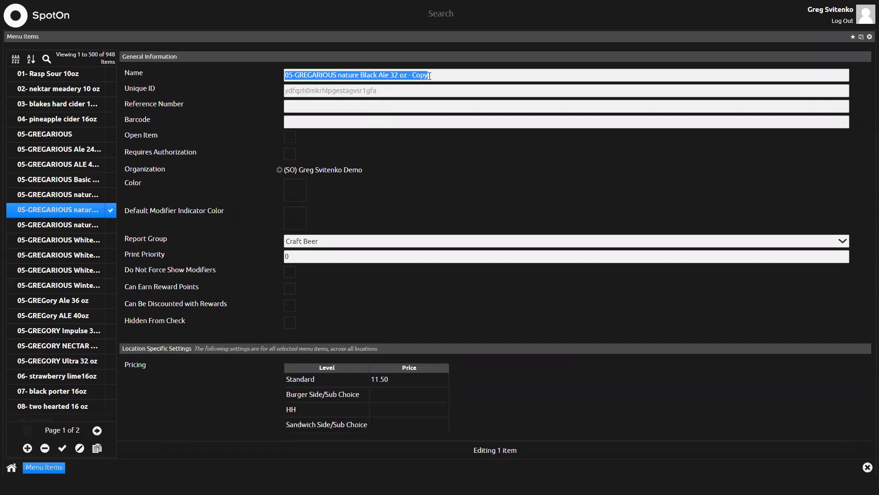
click(429, 76)
key(BackSpace)
key(BackSpace)
key(BackSpace)
key(BackSpace)
key(BackSpace)
key(BackSpace)
key(BackSpace)
key(BackSpace)
key(BackSpace)
key(BackSpace)
key(BackSpace)
key(BackSpace)
key(BackSpace)
key(BackSpace)
key(BackSpace)
key(BackSpace)
key(BackSpace)
key(BackSpace)
key(BackSpace)
key(BackSpace)
text(unnatural)
key(Left)
key(Left)
key(Left)
key(Left)
key(Left)
key(Left)
key(Left)
key(BackSpace)
key(End)
text(whiten Ale)
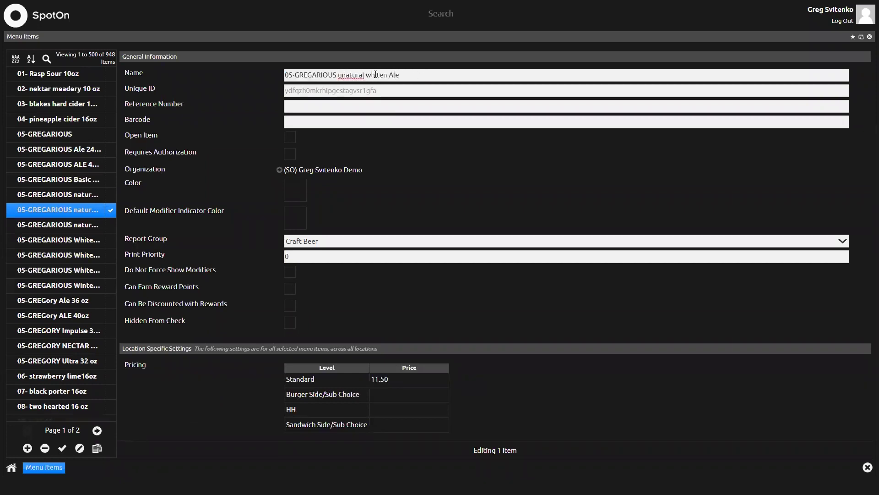
key(Left)
key(Left)
key(Left)
key(Left)
key(Left)
key(BackSpace)
key(End)
text(24 oz.)
Set the duplicated ale's Standard price to 14.50
scroll(371, 350, down, 1)
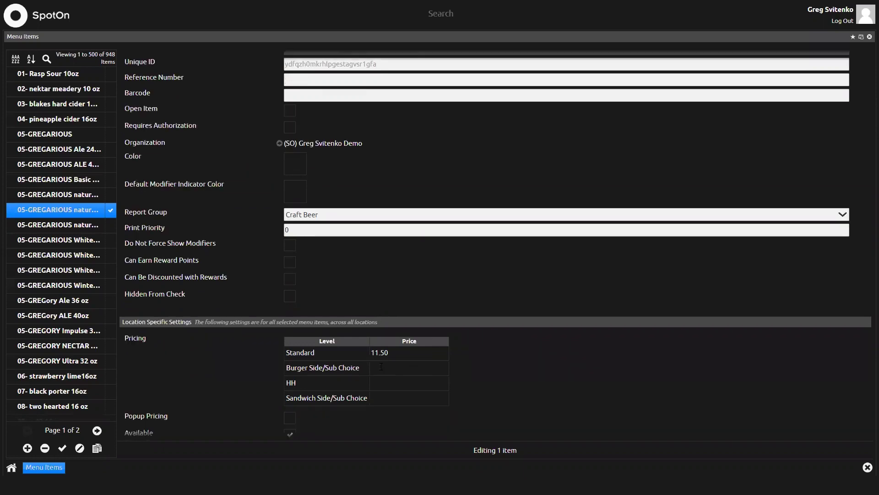
click(379, 353)
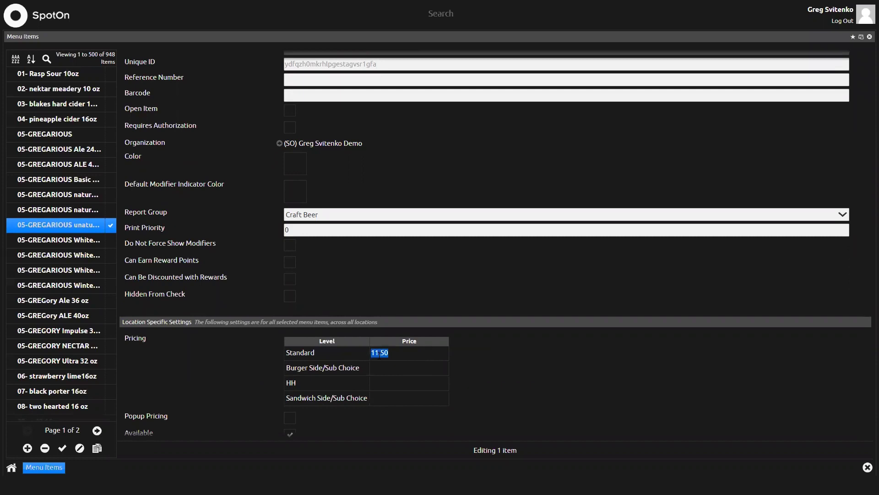
text(14.50)
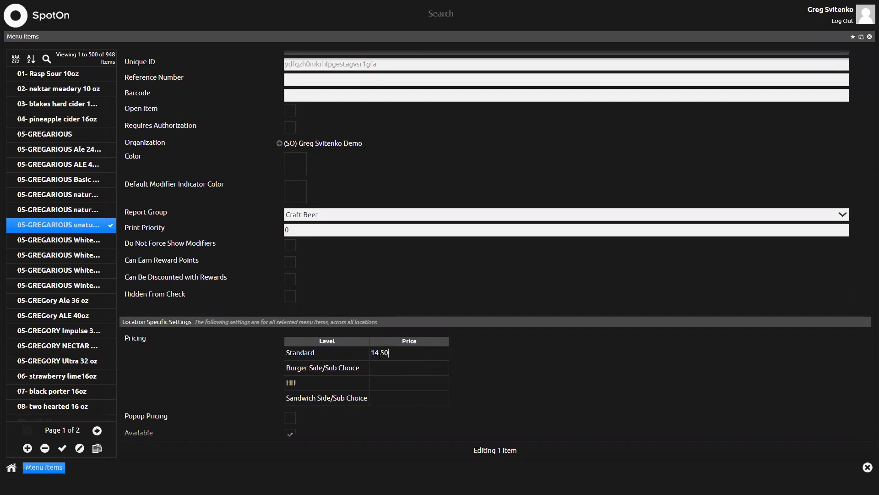
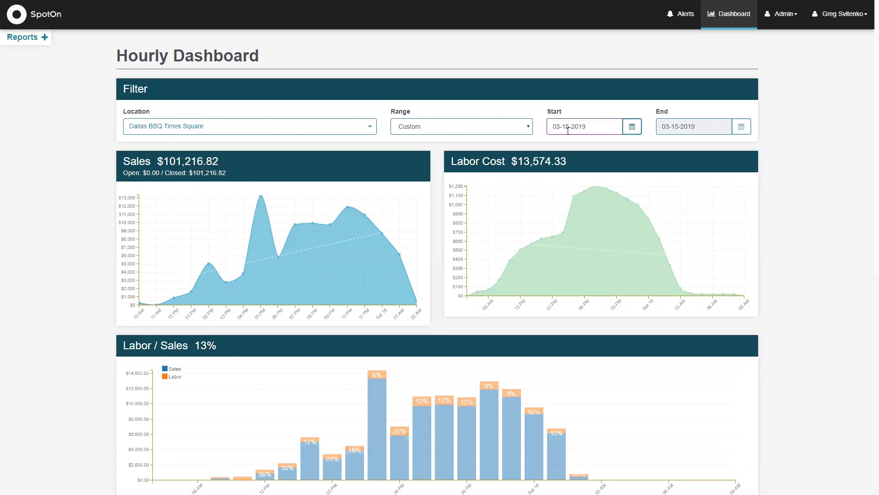
Review the Hourly Dashboard's charts for sales, labor, check average, guest count, discounts and voids at Dallas BBQ Times Square
mouse_move(210, 294)
scroll(651, 341, down, 3)
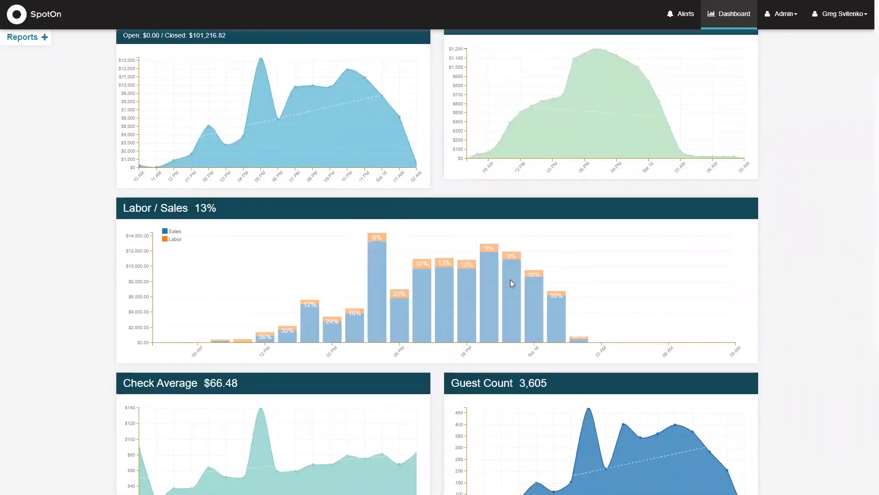
scroll(510, 279, down, 4)
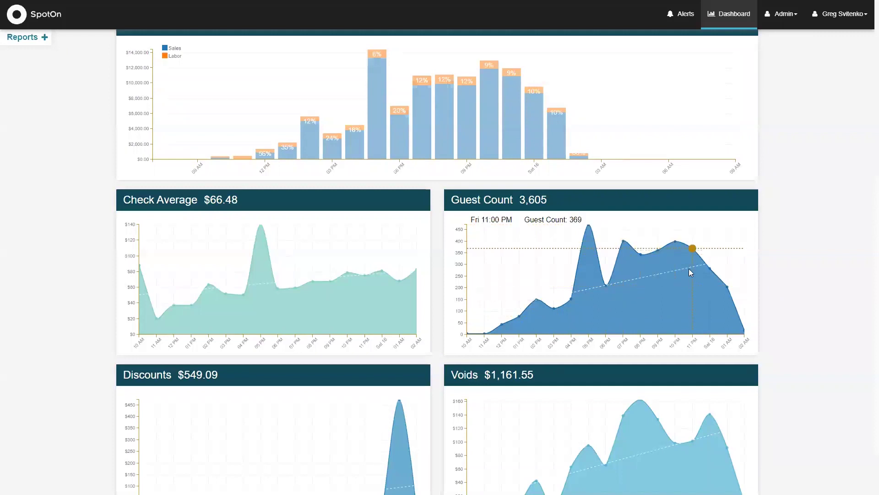
scroll(682, 275, down, 2)
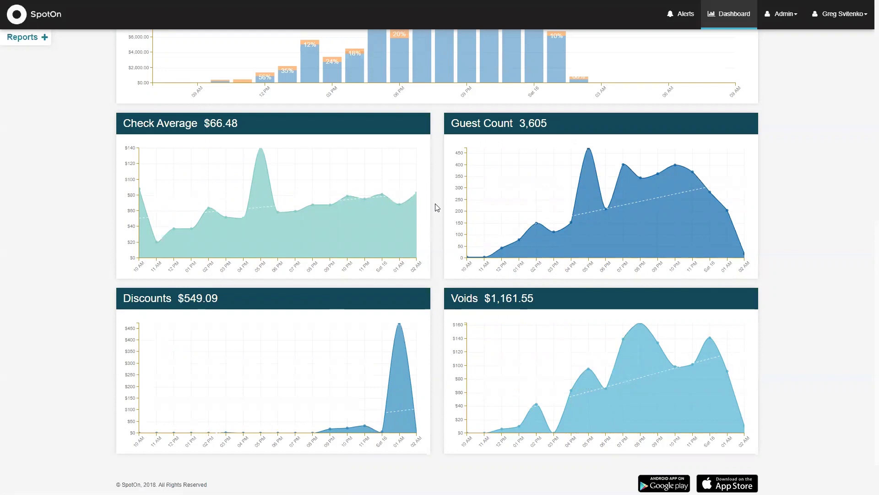
scroll(437, 207, up, 9)
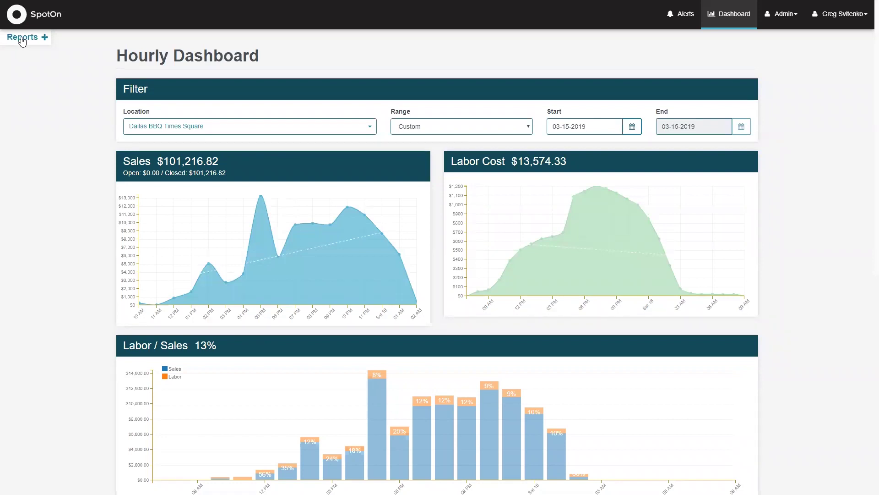
Open the Daily Sales Recap report and review the top sellers and net sales by category, day part and order type
click(21, 39)
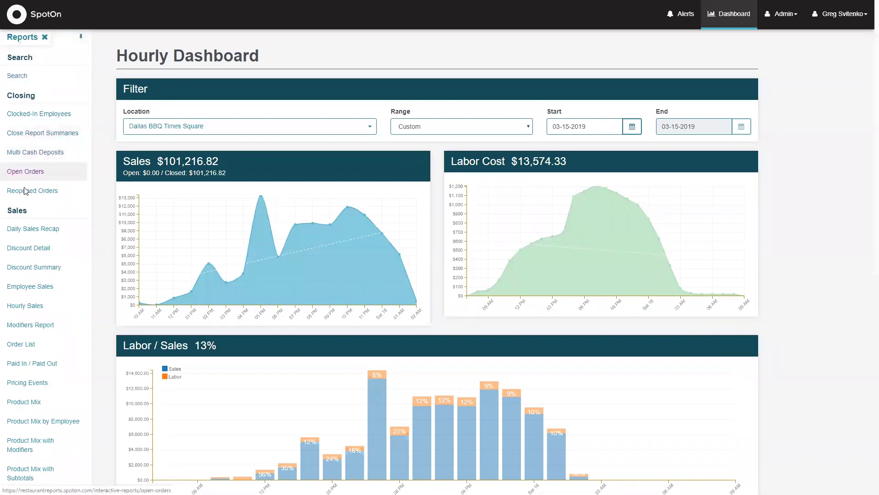
click(28, 231)
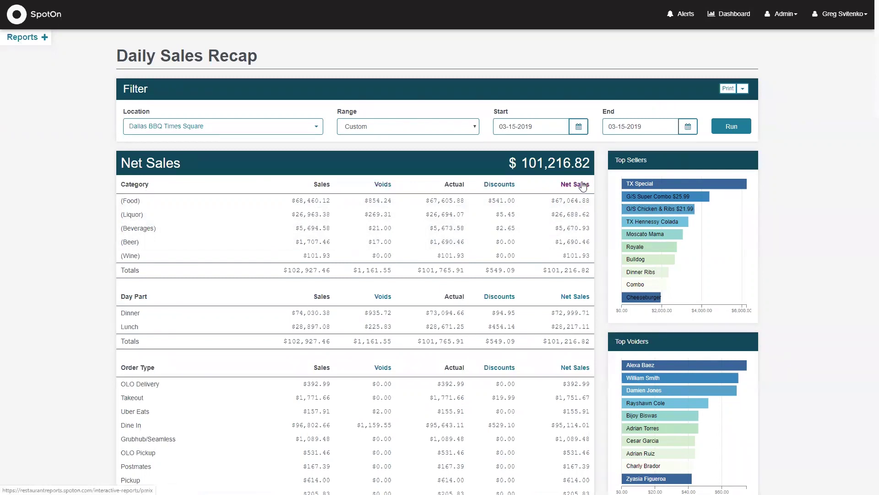
mouse_move(654, 180)
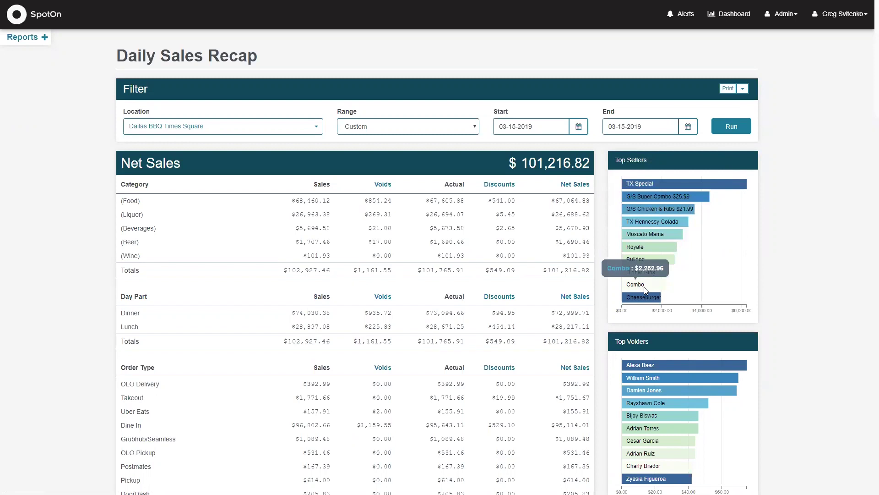
scroll(644, 286, down, 2)
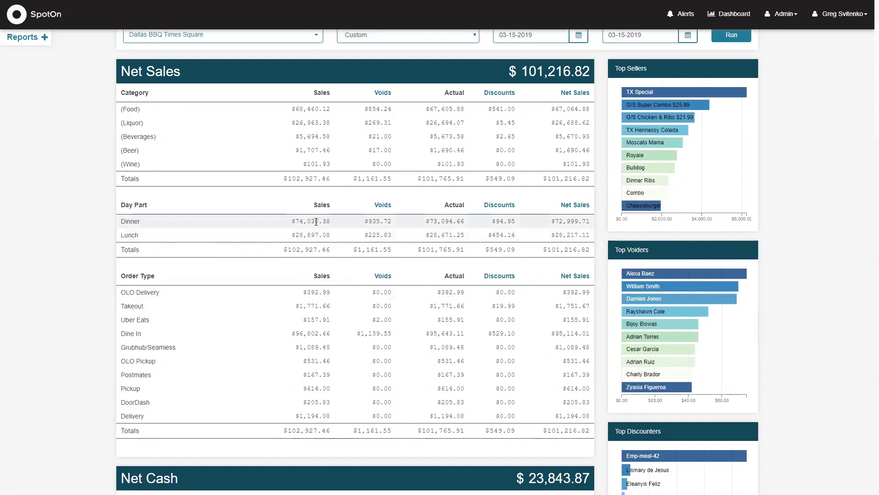
scroll(316, 221, down, 3)
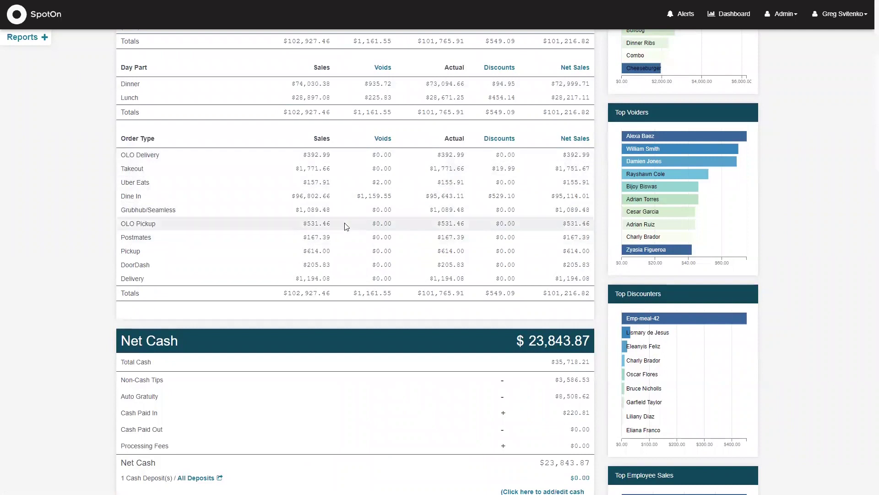
Examine the recap's net cash, top discounters, top employee sales and payments broken down by type
scroll(267, 251, down, 4)
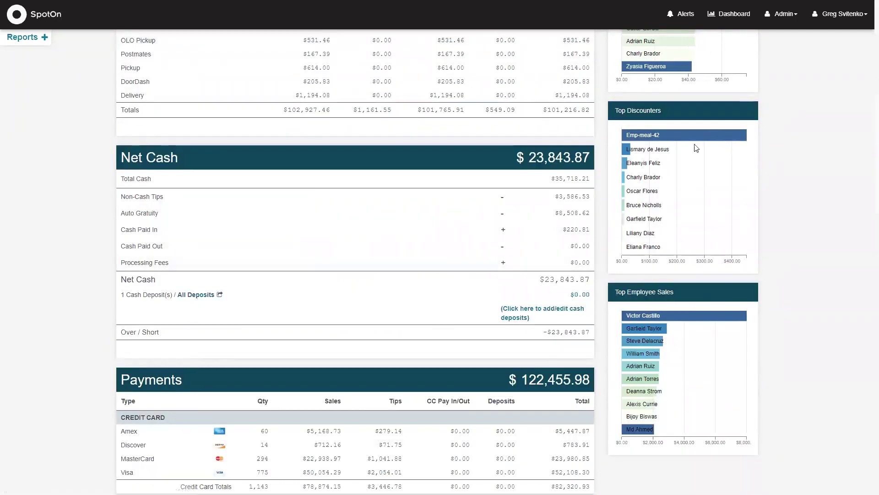
mouse_move(677, 141)
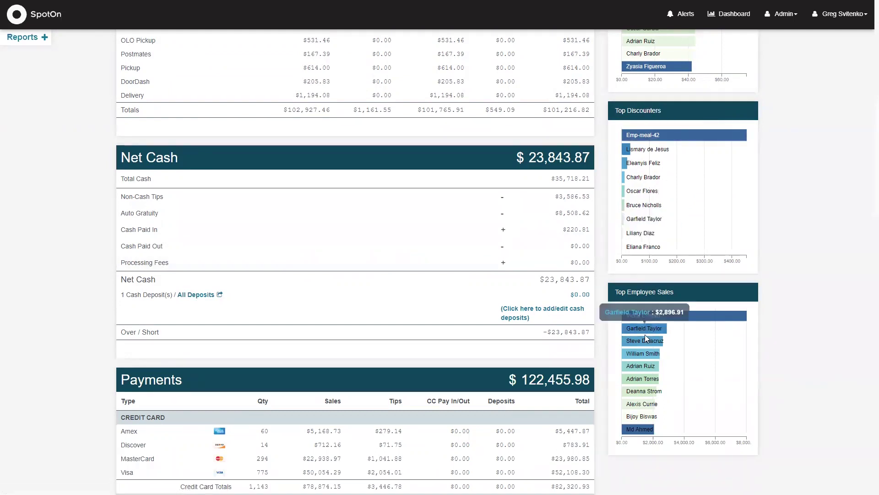
scroll(174, 378, down, 2)
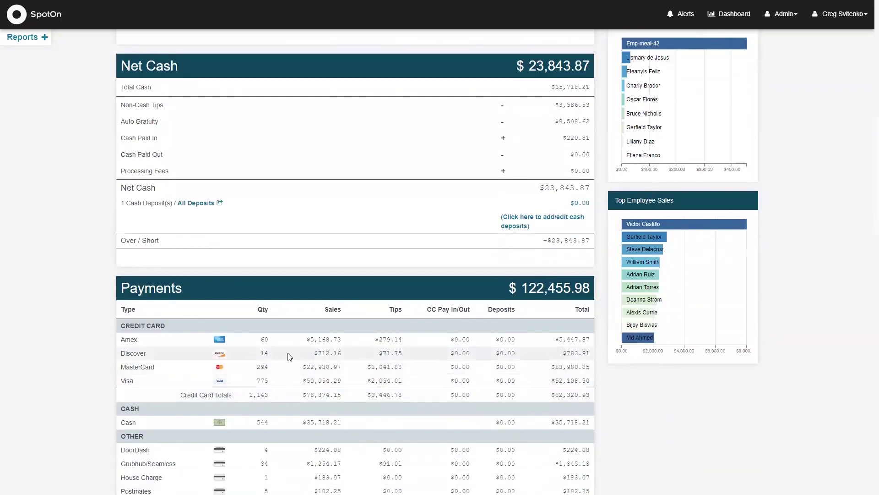
scroll(290, 356, down, 4)
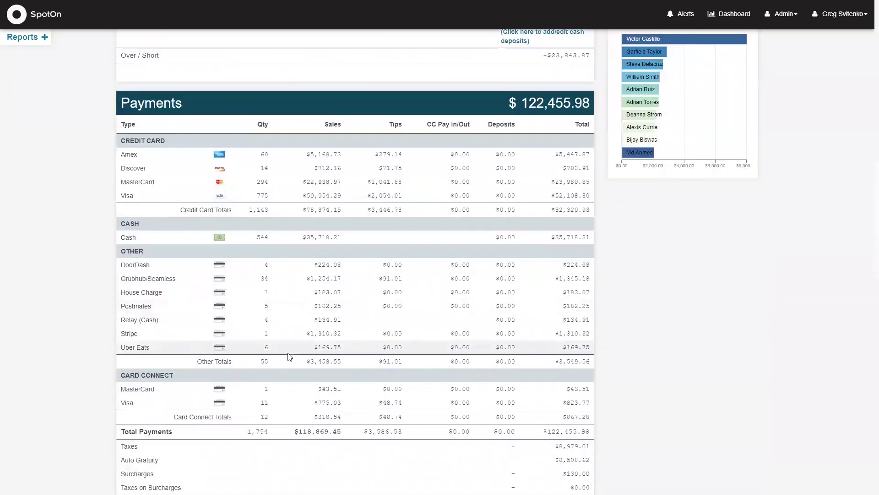
scroll(289, 357, down, 1)
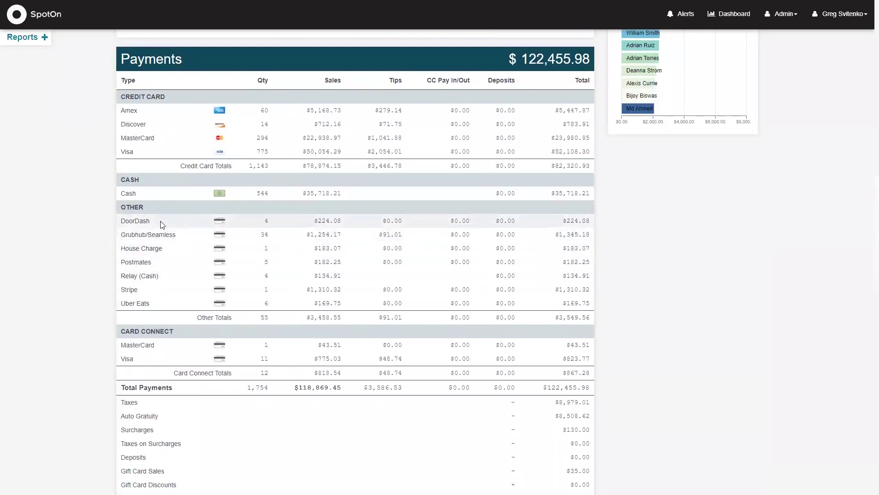
scroll(176, 238, down, 2)
scroll(177, 243, down, 2)
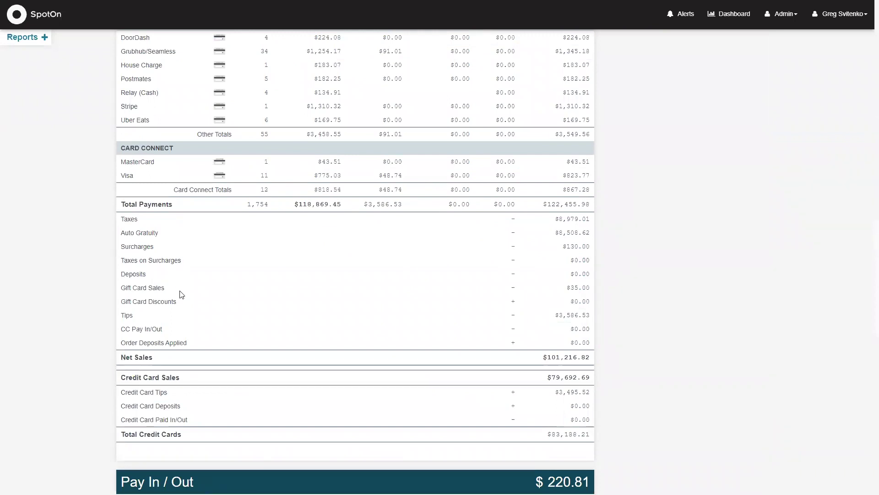
Review the recap's pay in/out, taxes, gift card summary, surcharges and labor sections
scroll(182, 294, down, 7)
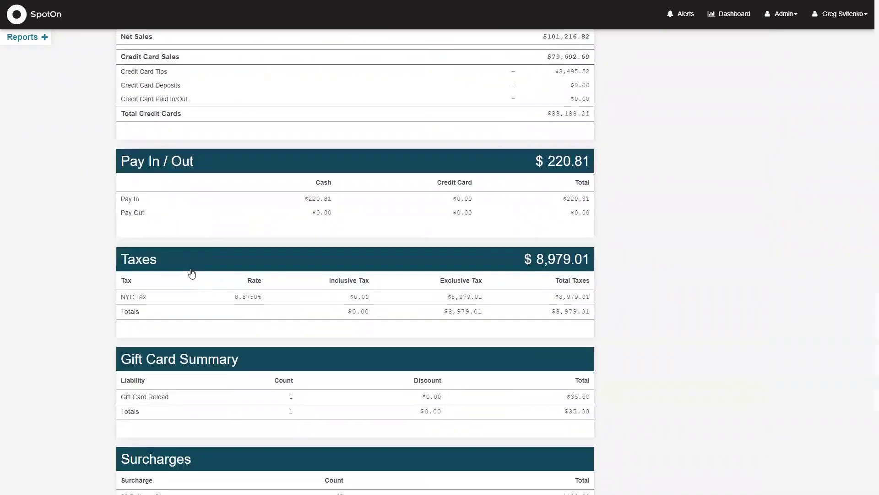
scroll(339, 216, down, 2)
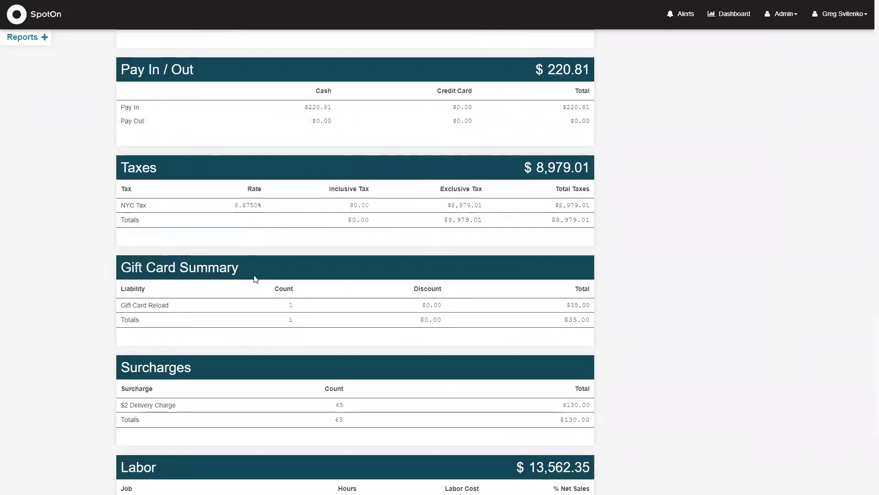
scroll(304, 296, down, 4)
scroll(304, 297, down, 2)
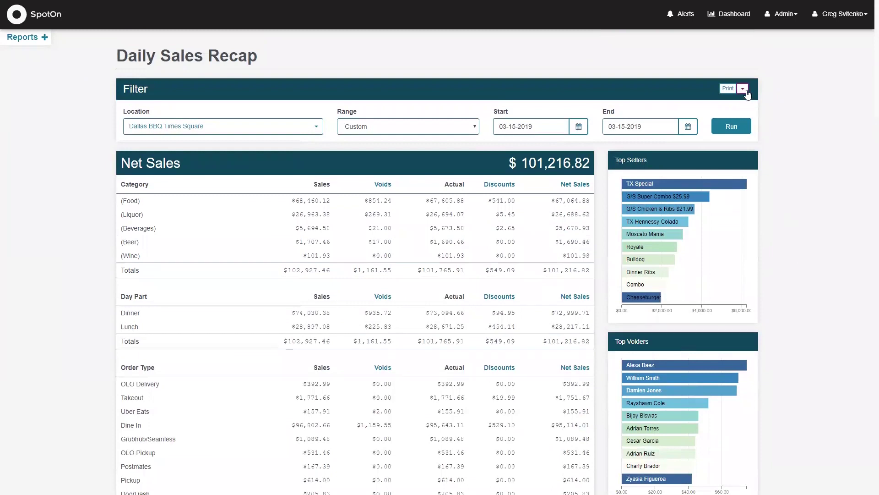
Check the Daily Sales Recap's print, email, PDF, subscription and comparison options, and browse the list of available sales reports
click(743, 89)
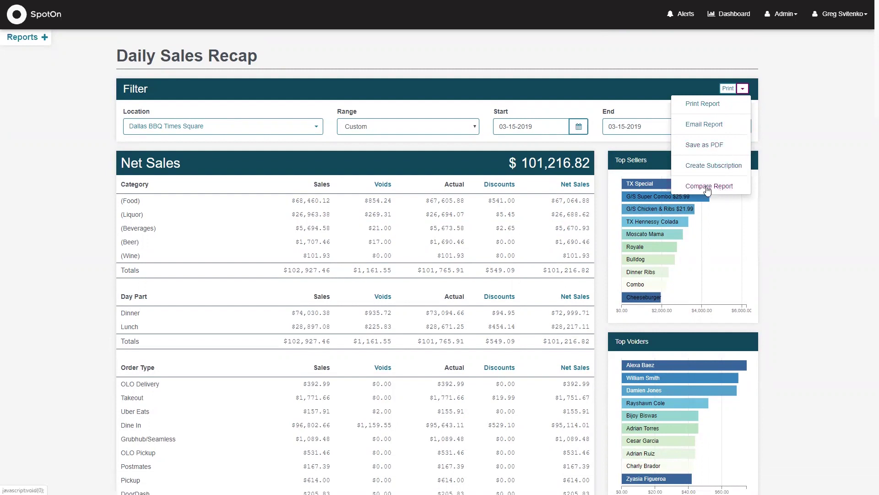
click(9, 37)
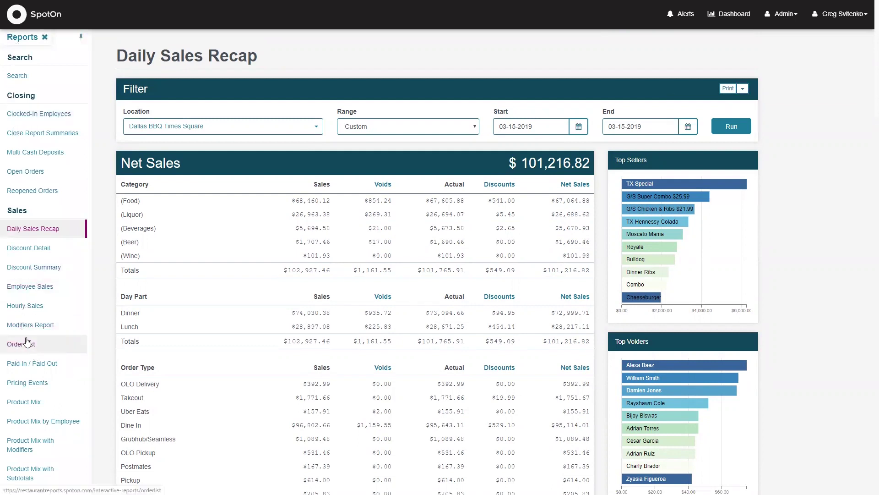
scroll(26, 341, down, 2)
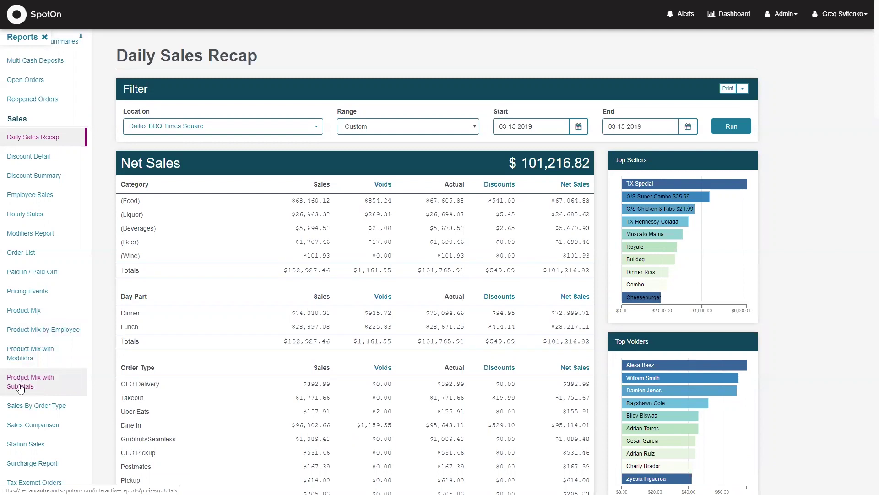
Open the Product Mix report and filter it to the Food category and the Lunch day part
click(19, 311)
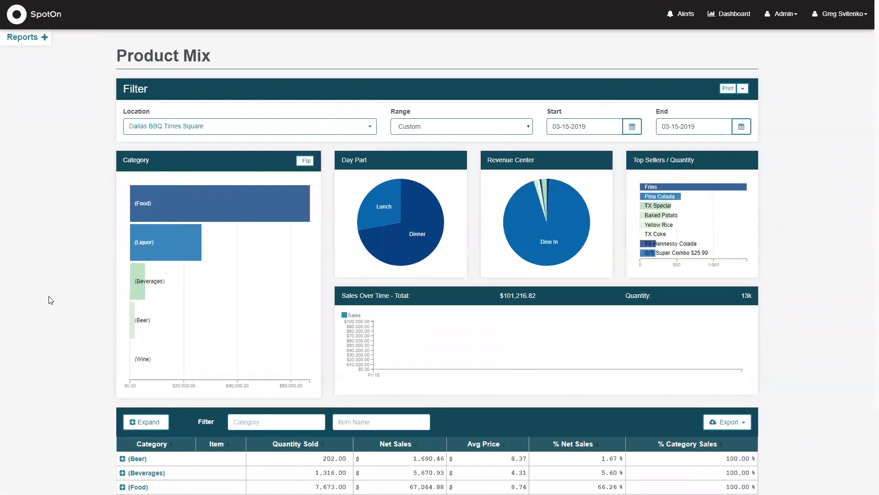
click(212, 202)
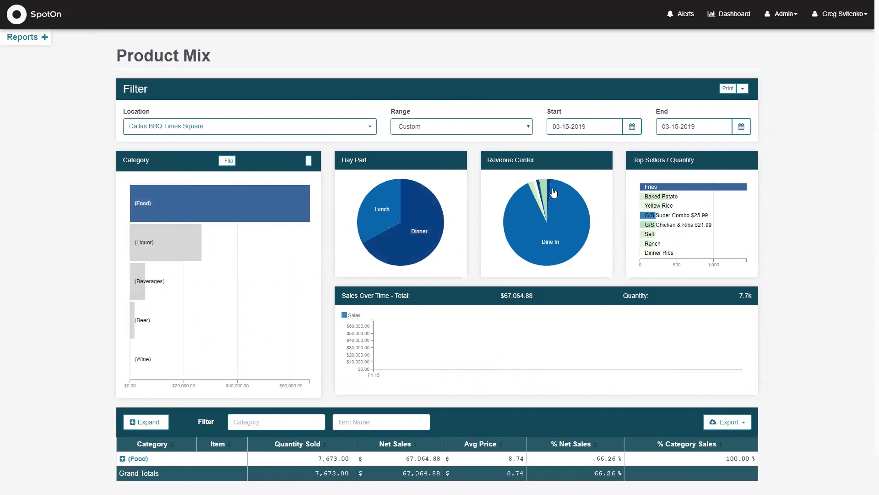
click(217, 207)
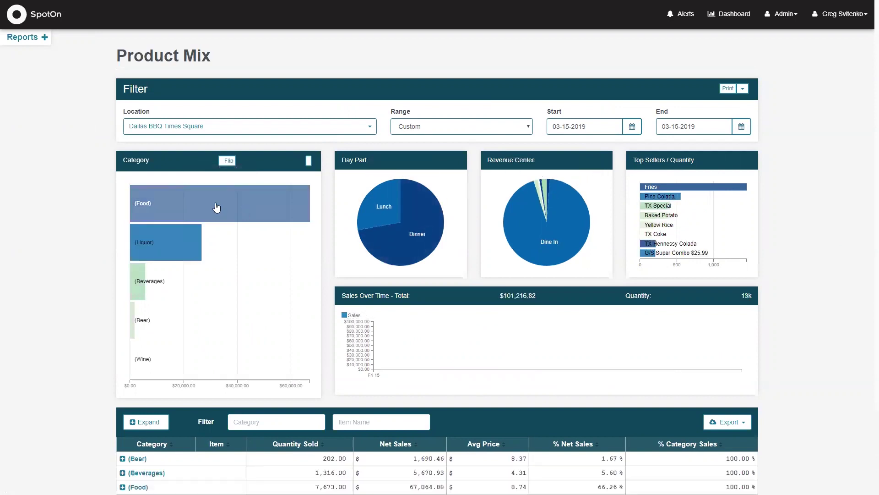
click(209, 207)
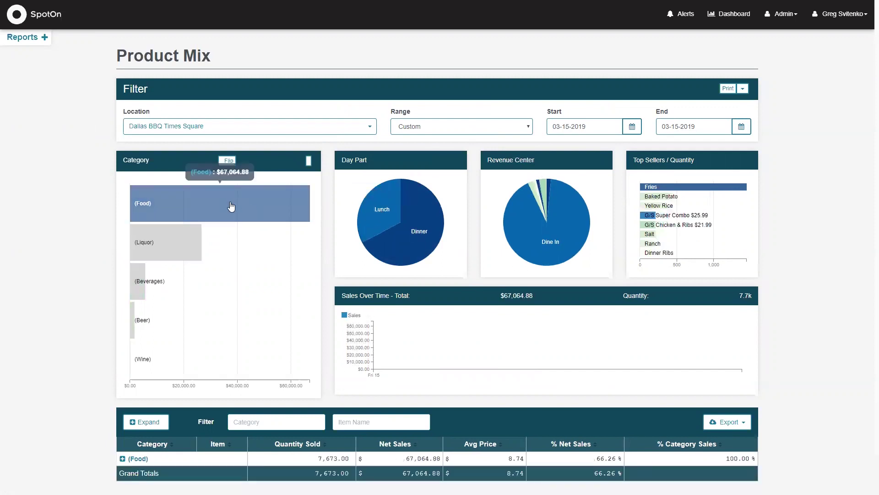
click(377, 215)
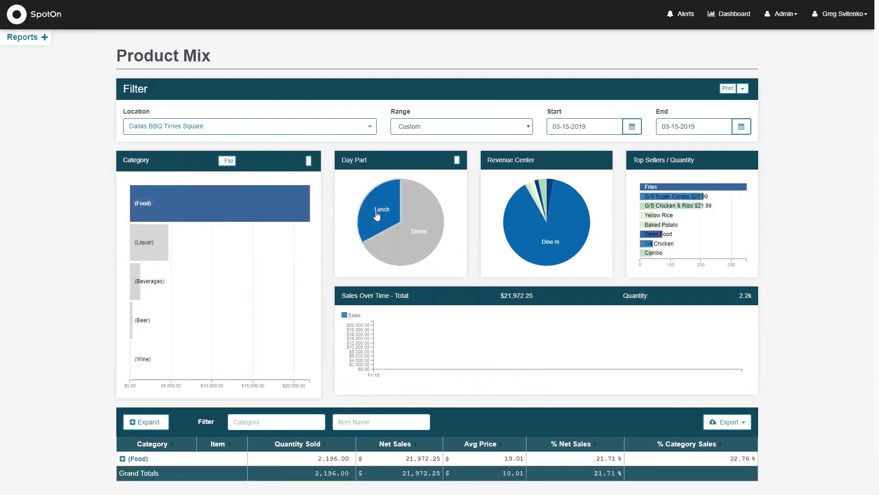
Expand the Food category's lunch items, review their sales figures and check the list's export formats
click(136, 459)
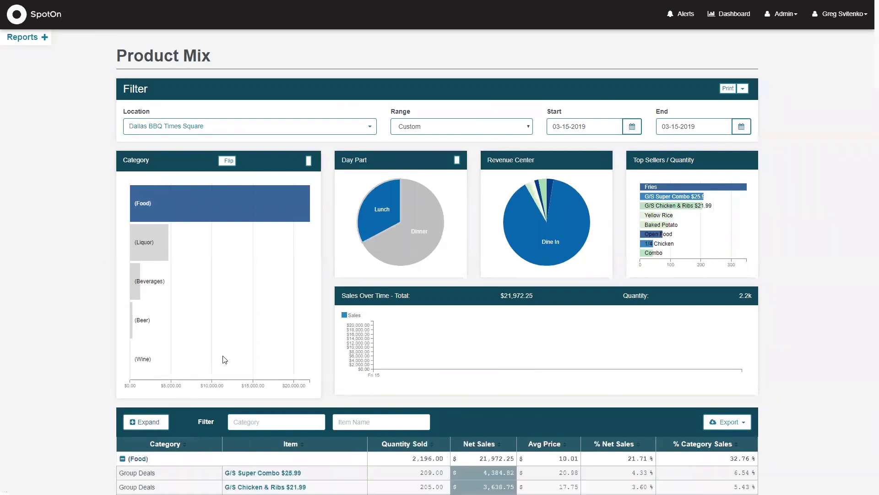
scroll(225, 359, down, 3)
scroll(232, 356, down, 3)
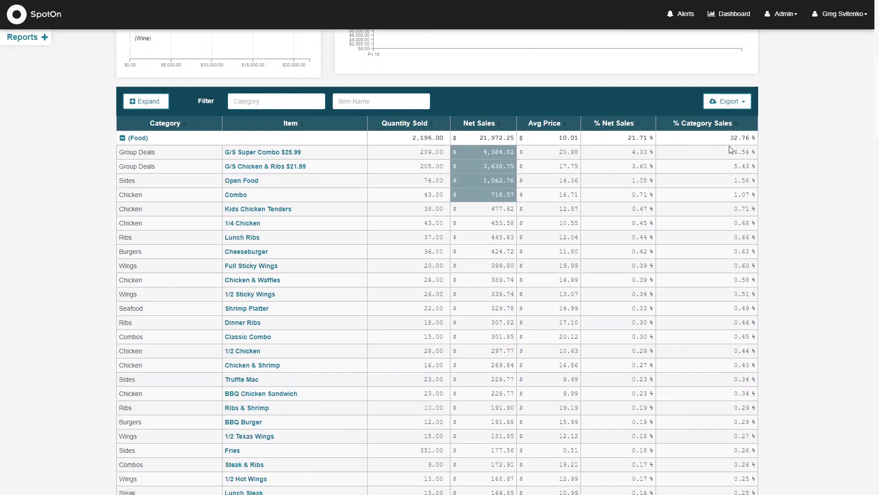
scroll(728, 177, up, 3)
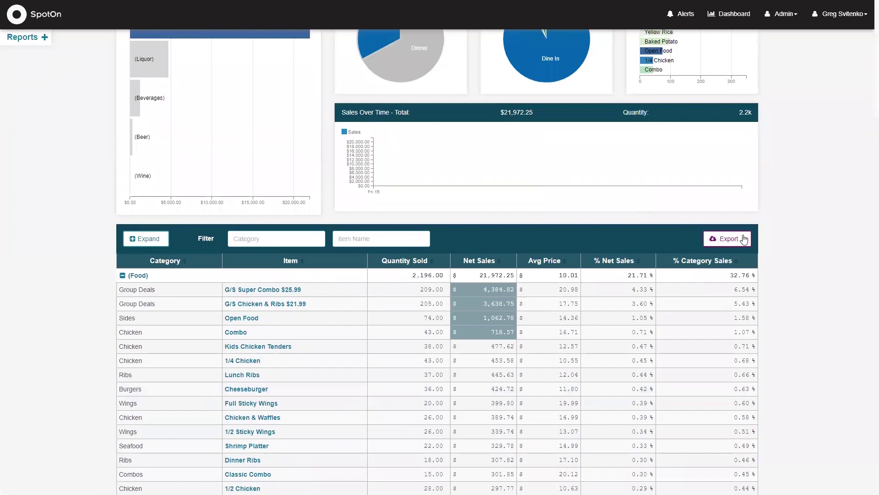
click(744, 240)
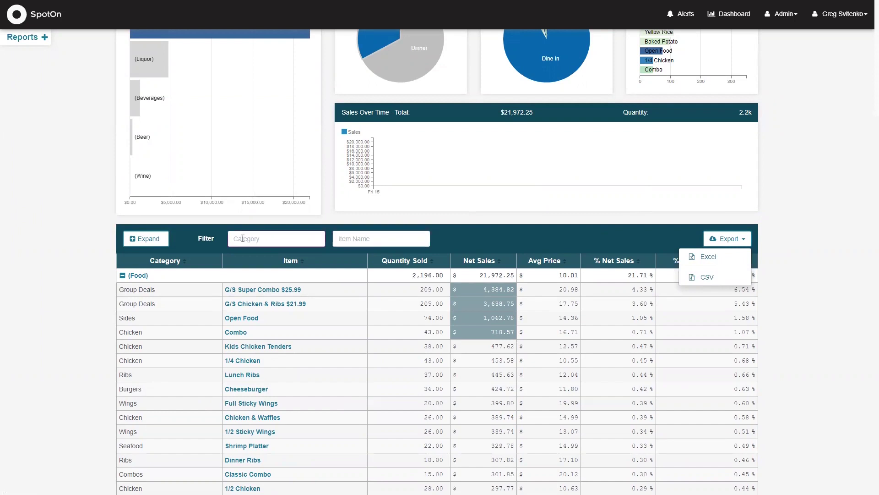
scroll(63, 126, up, 3)
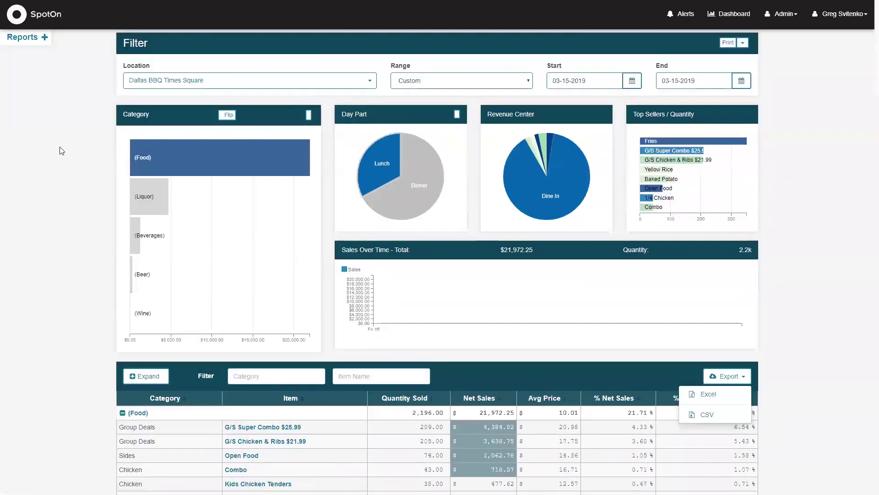
Replace the Lunch filter with the Fries top seller and open the Fries sales summary
click(457, 115)
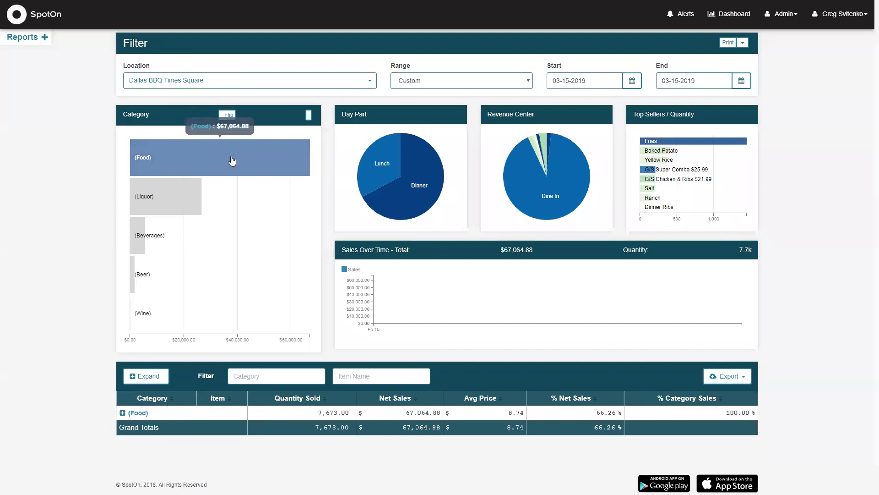
click(407, 166)
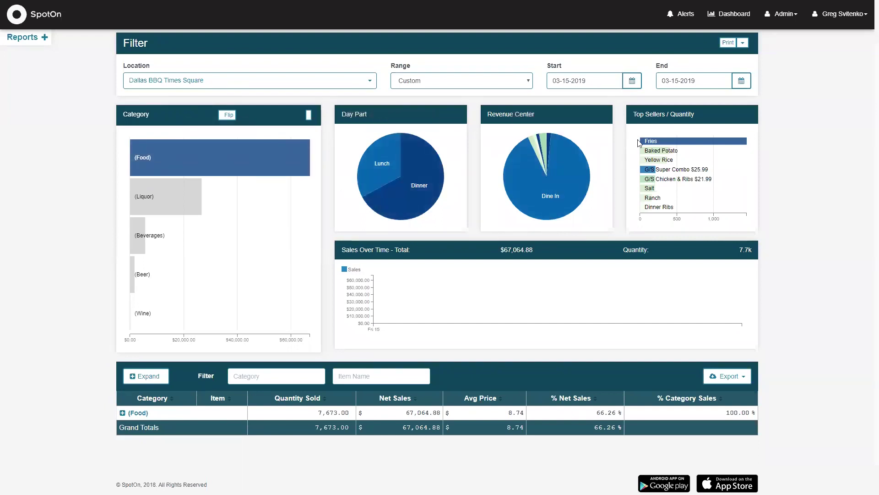
click(705, 143)
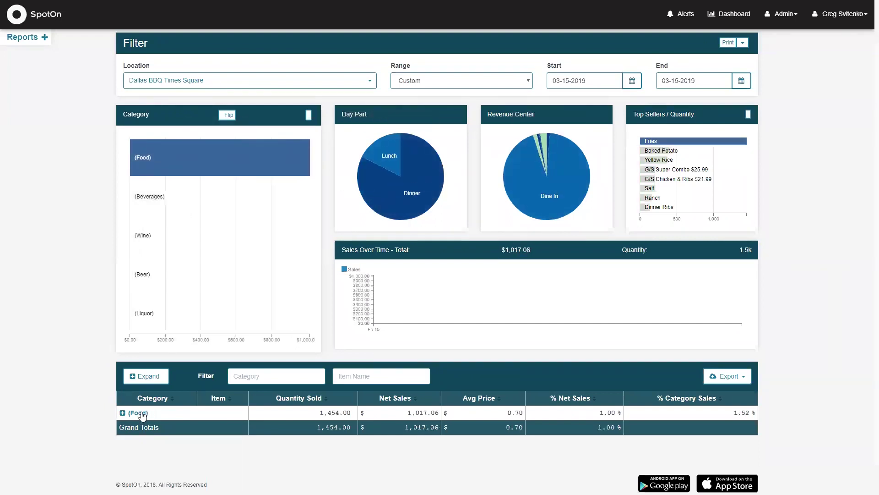
click(124, 413)
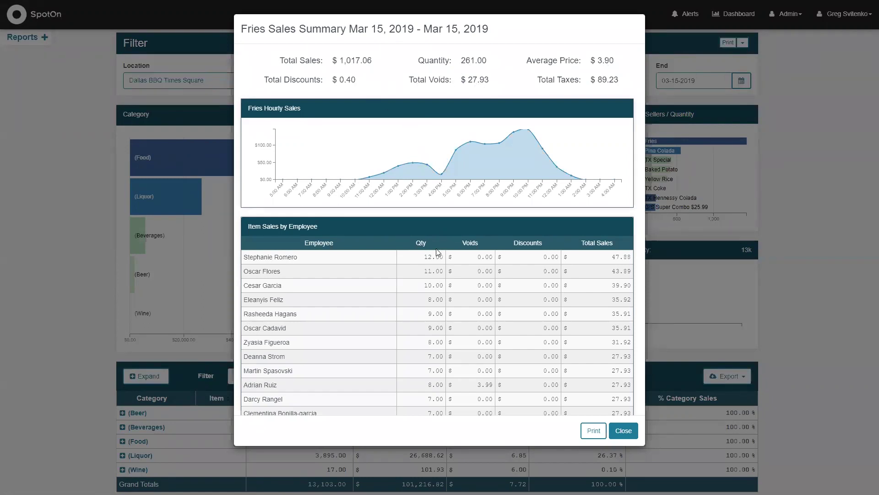
Review Fries sales by employee and view the customer details of the first customer in the top 10 list
scroll(436, 248, down, 2)
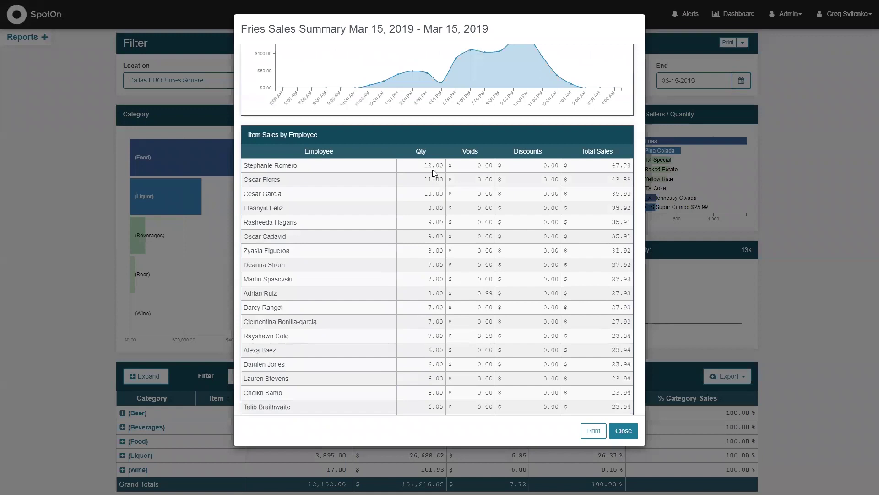
scroll(286, 208, down, 10)
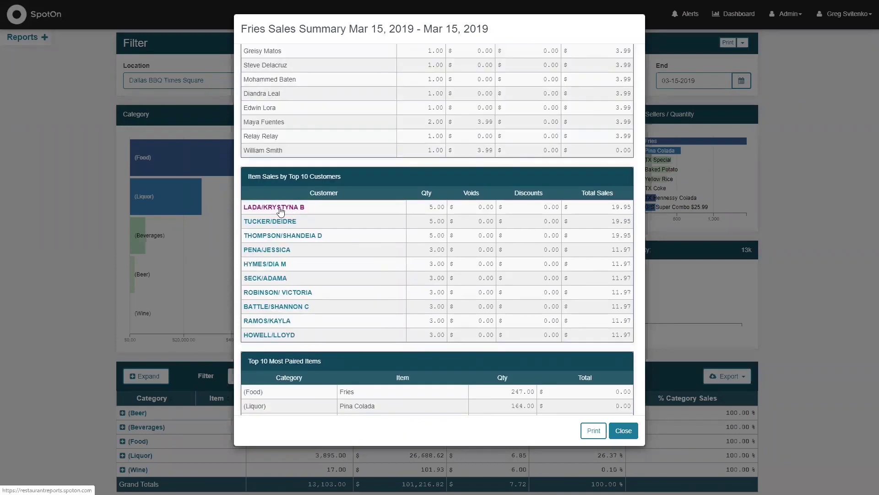
click(281, 206)
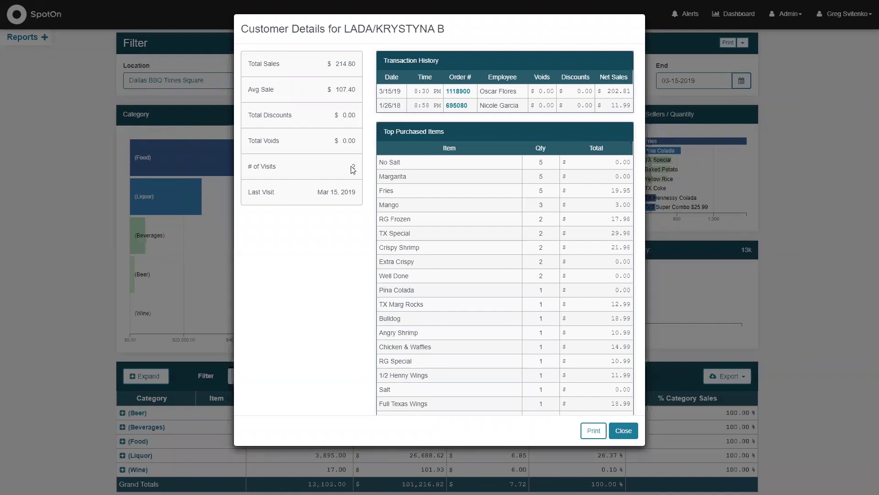
key(Escape)
Review the Fries summary's most paired items, hourly sales and orders, and close the summary
scroll(330, 280, down, 5)
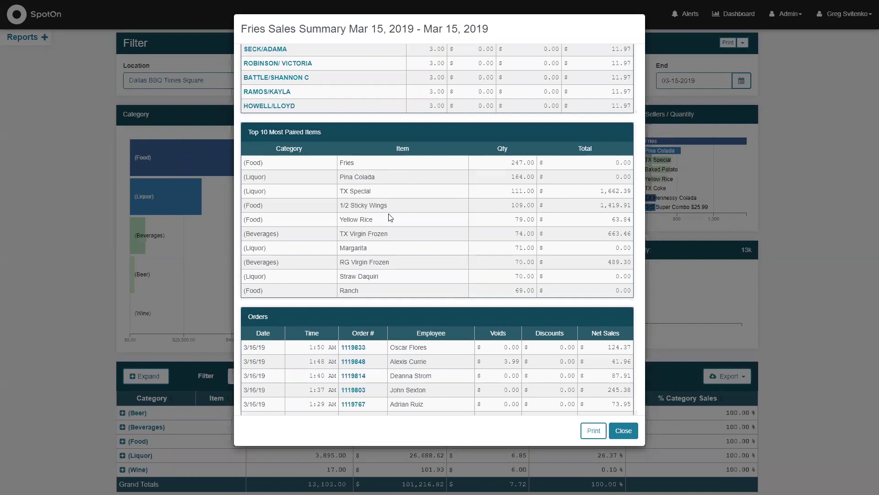
scroll(396, 217, up, 1)
scroll(396, 217, up, 15)
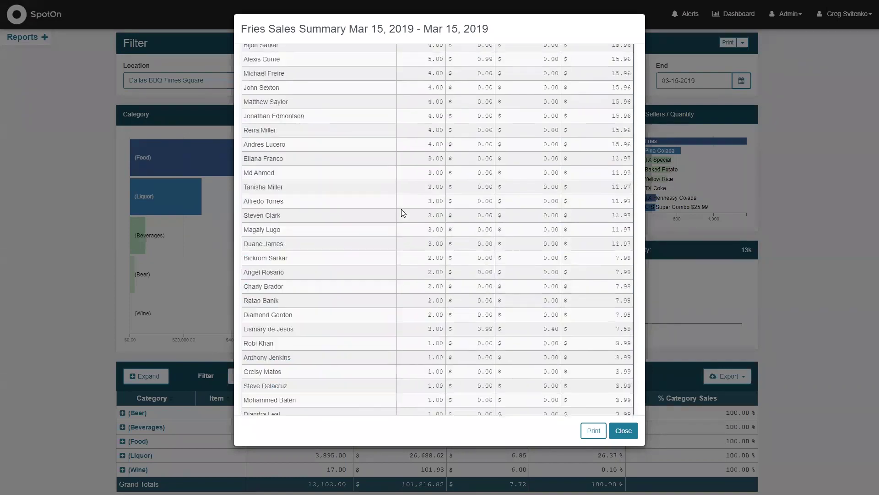
scroll(403, 212, up, 9)
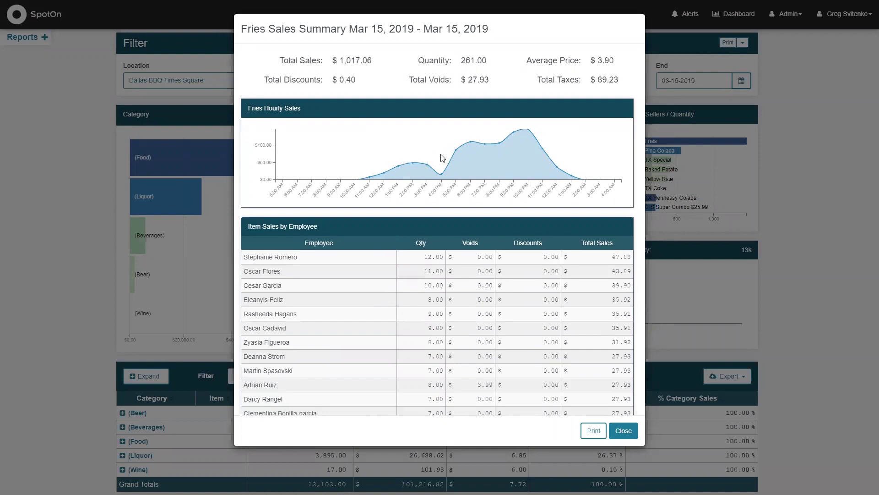
scroll(423, 161, down, 15)
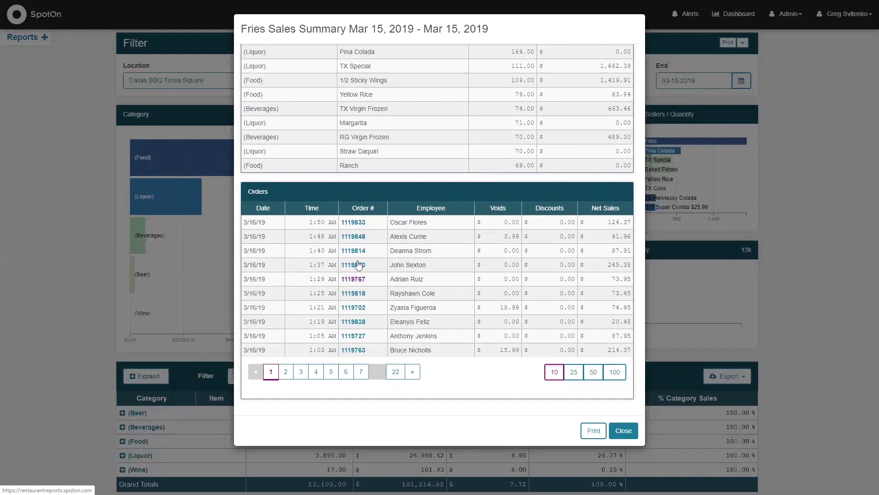
click(165, 242)
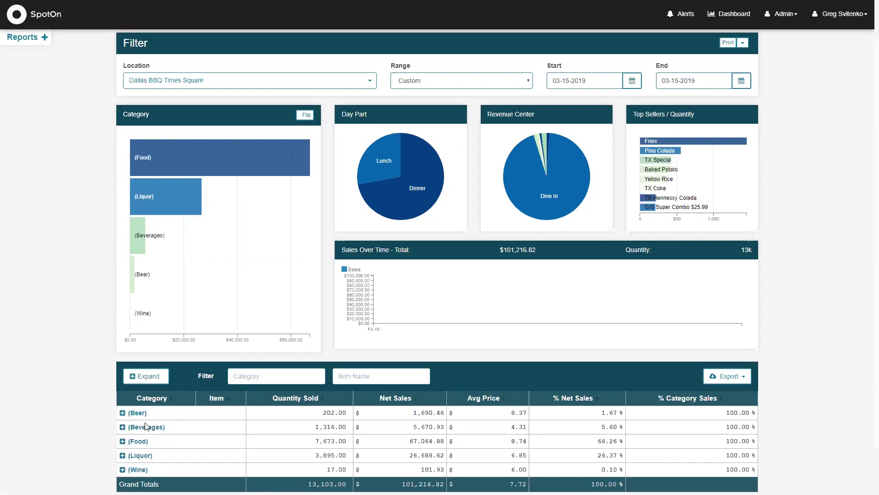
Open the Void Report and filter it to the Customer Didn't Like void reason
mouse_move(68, 367)
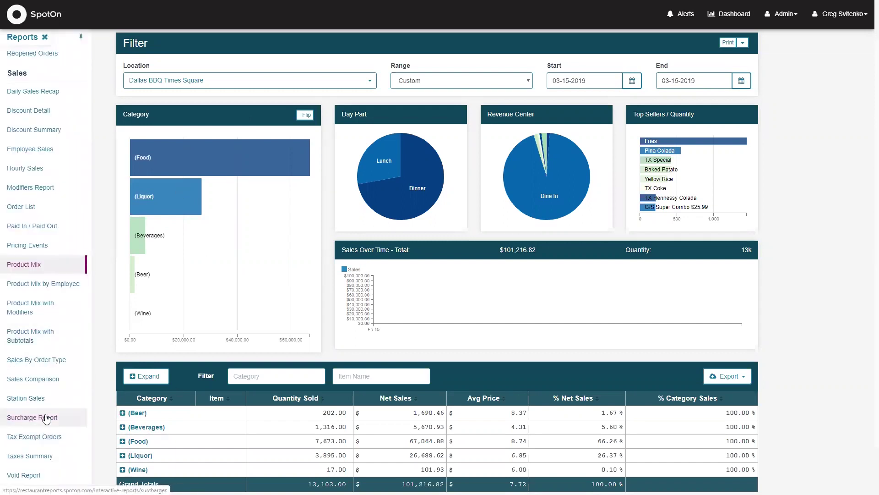
scroll(28, 421, down, 1)
click(18, 430)
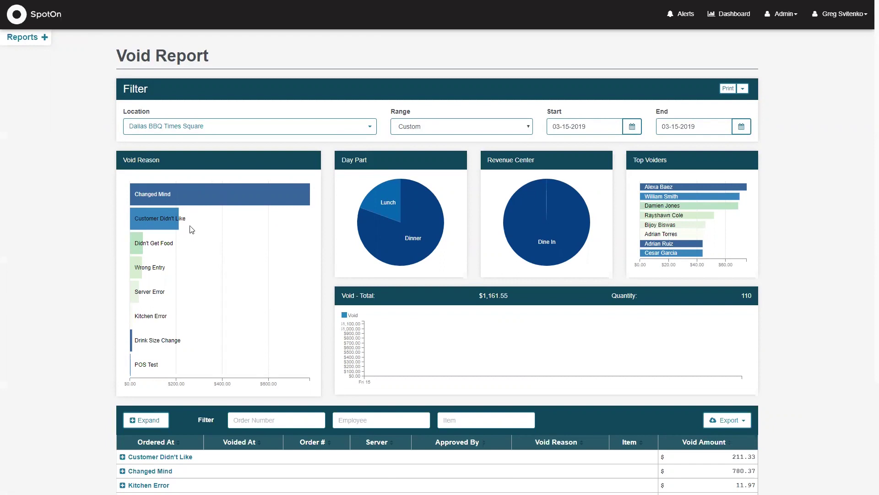
mouse_move(197, 194)
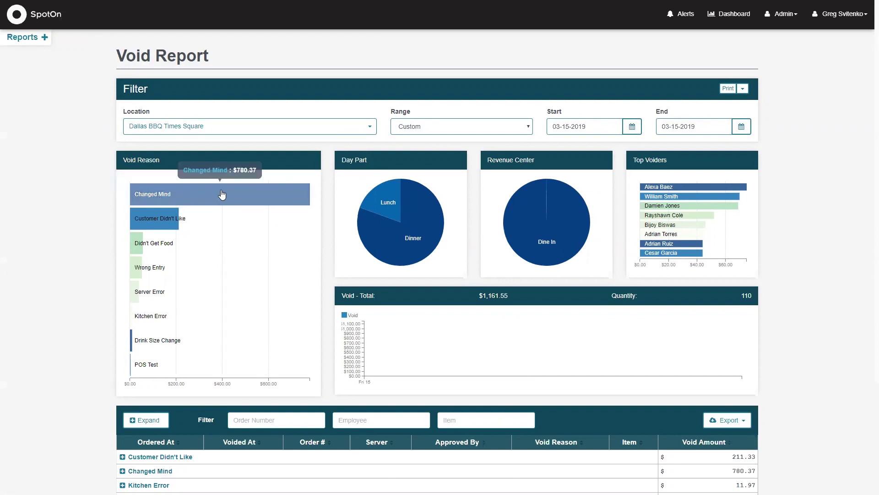
click(156, 219)
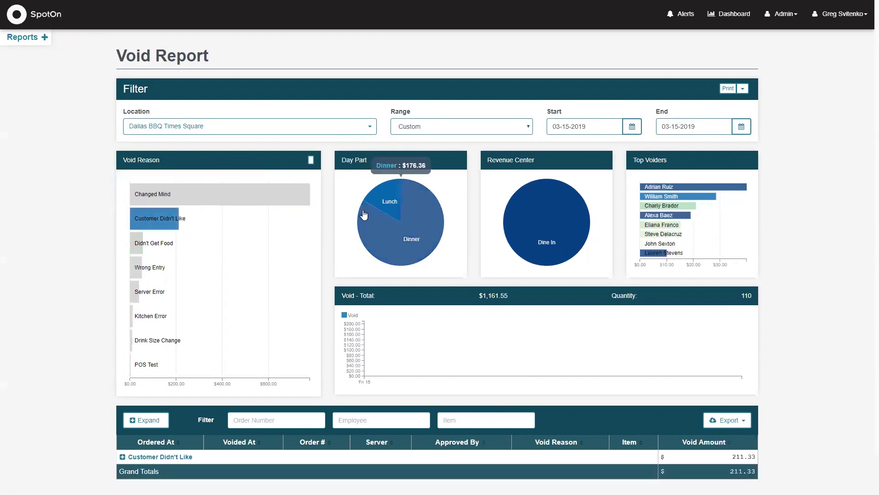
Expand the Customer Didn't Like group and review each void's times, order, server, approver, item and amount
scroll(221, 247, down, 1)
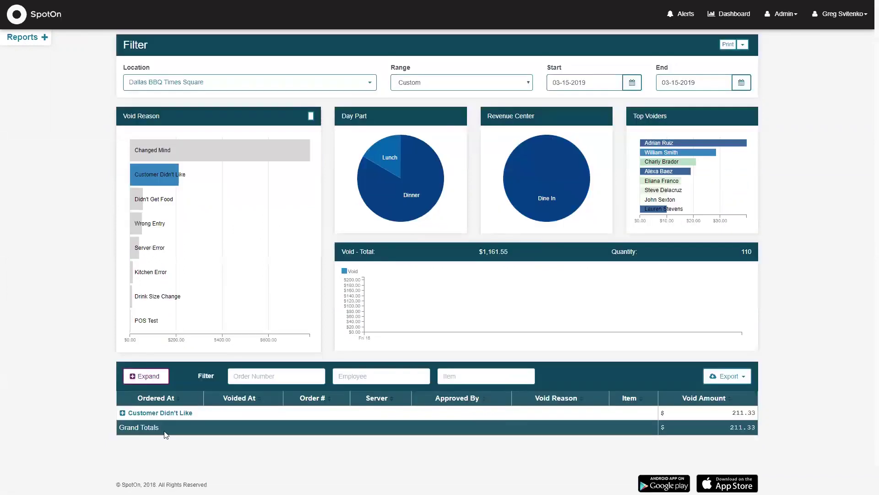
click(180, 414)
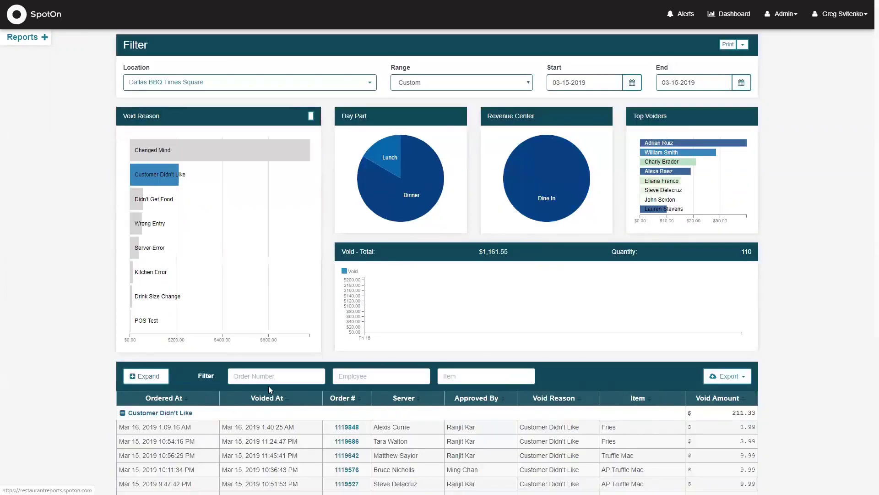
scroll(318, 370, down, 6)
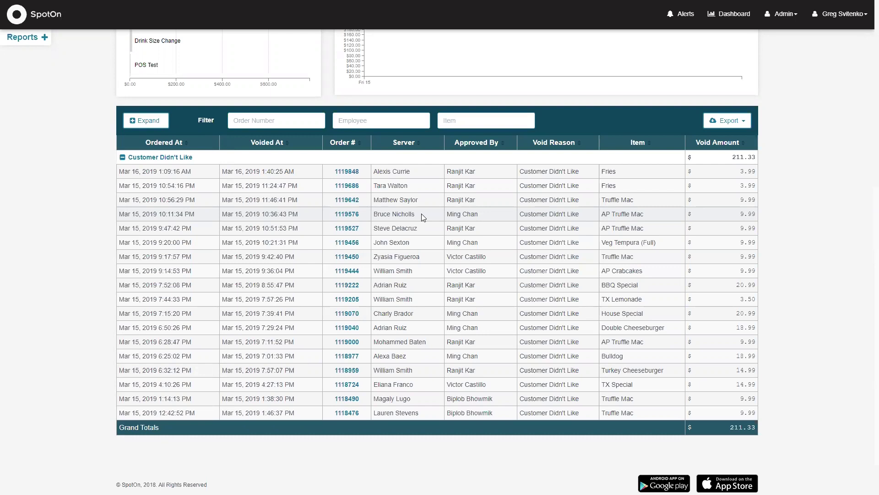
Open the Payroll Detail labor report and check its export formats
mouse_move(18, 261)
scroll(37, 289, down, 2)
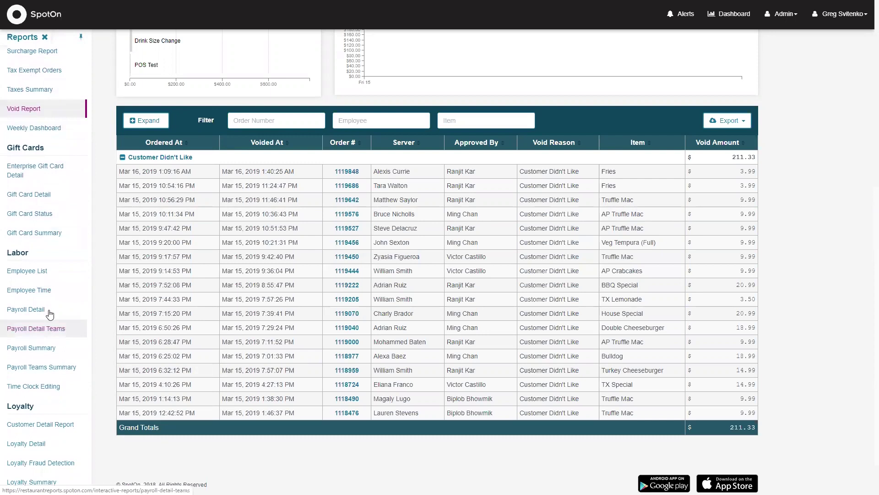
click(28, 312)
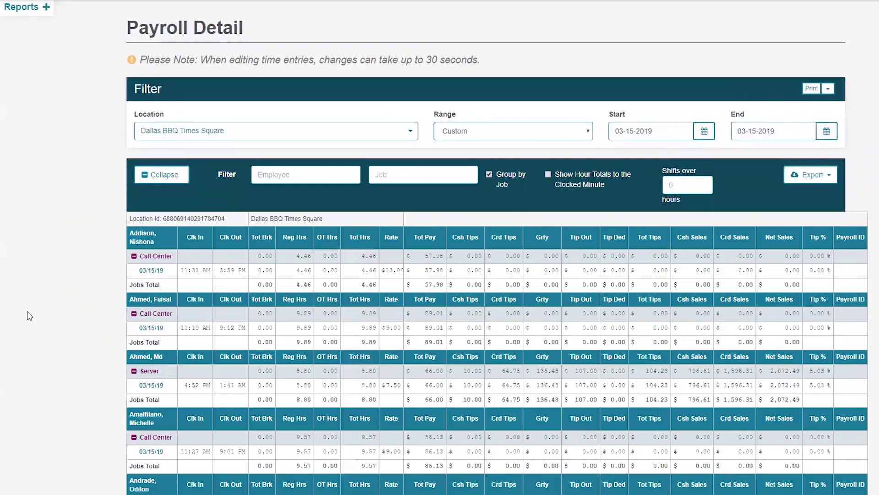
click(823, 174)
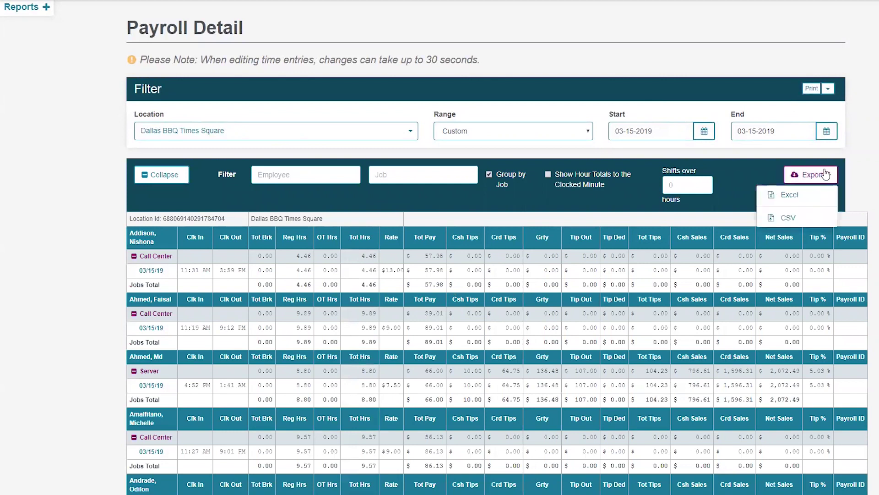
click(735, 174)
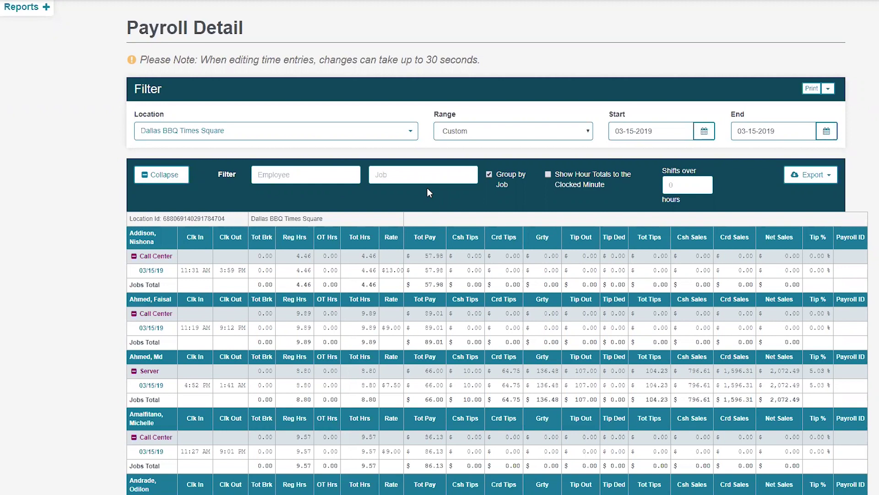
Open the Time Clock Editing report from the labor reports
mouse_move(14, 327)
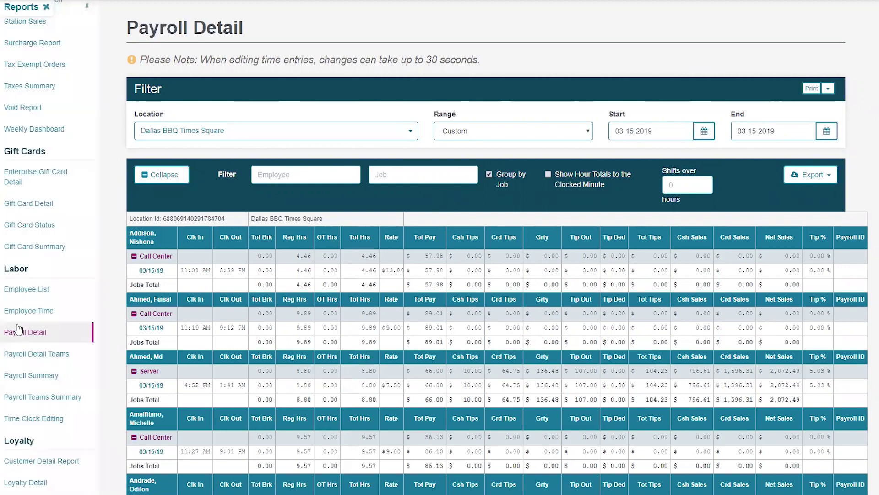
click(27, 419)
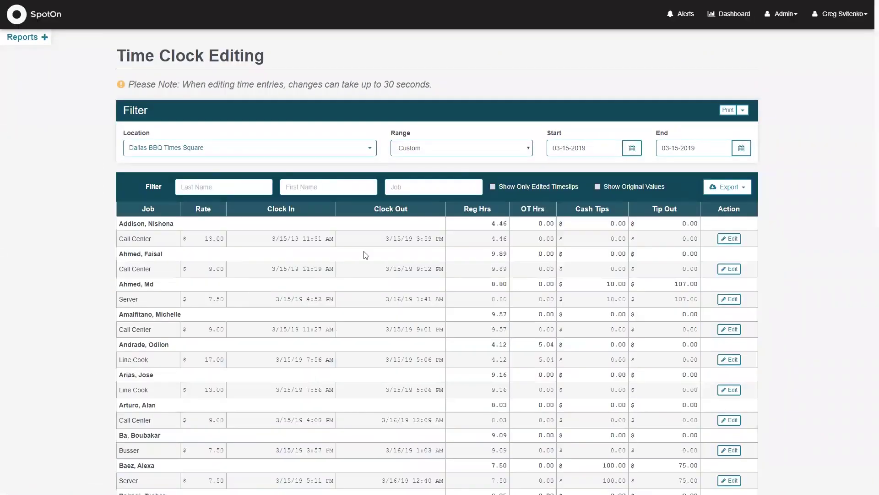
Filter the time slips by an employee's first name, open the busser's entry for editing and save it
click(289, 186)
text(jose)
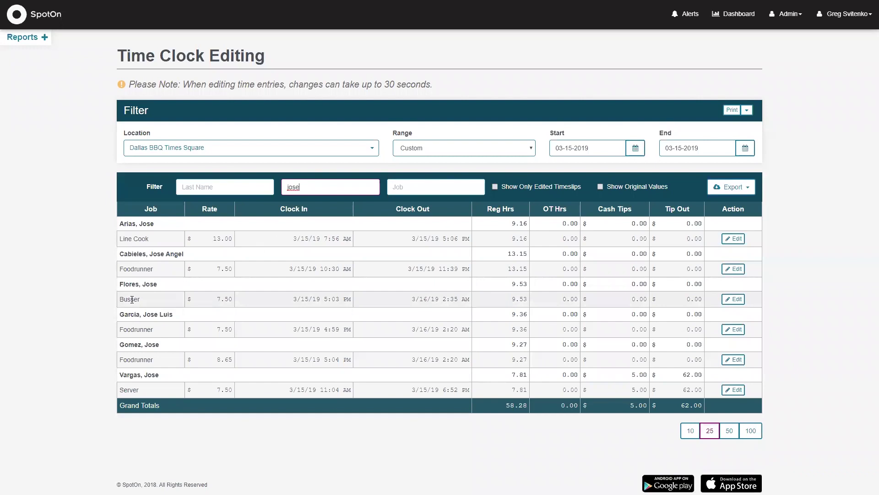
click(733, 298)
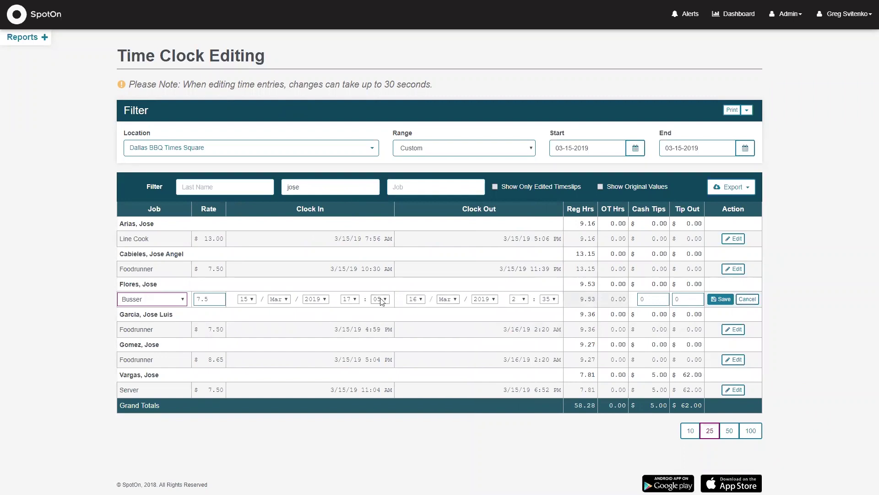
click(723, 300)
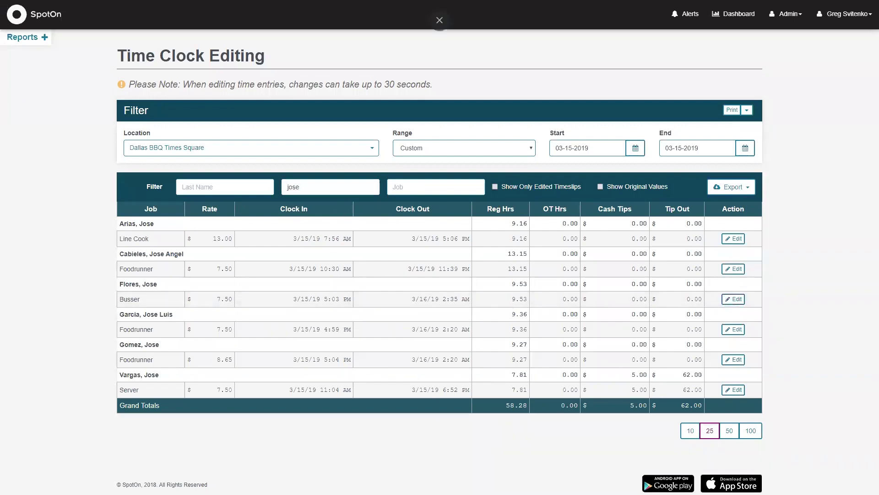
In the Payroll Summary report, isolate overtime for the Line Cook job and clear the Overtime filter
click(13, 36)
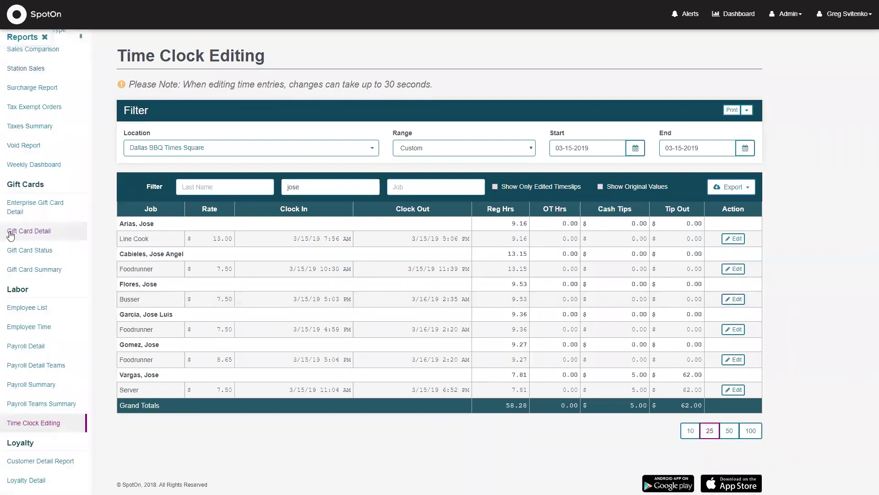
click(26, 385)
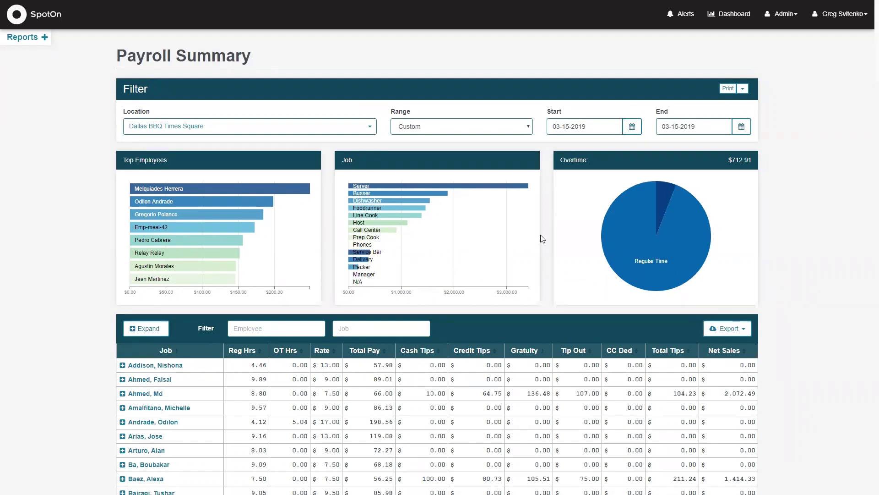
mouse_move(666, 198)
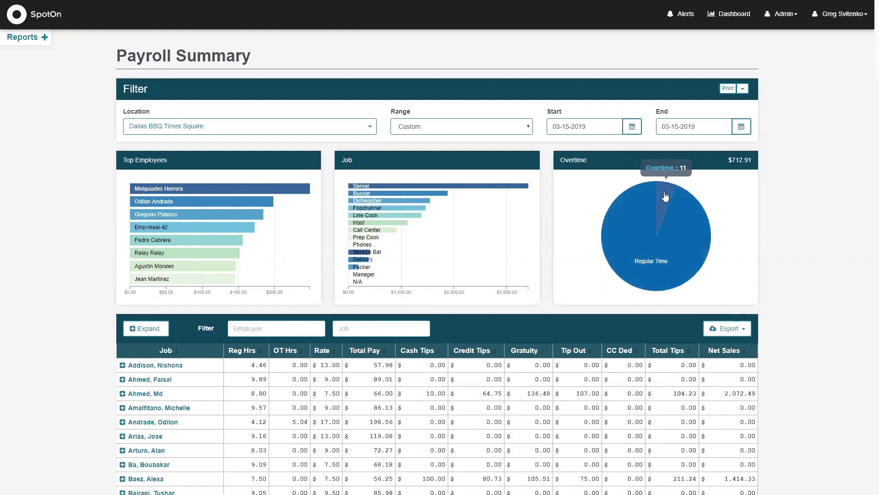
click(666, 197)
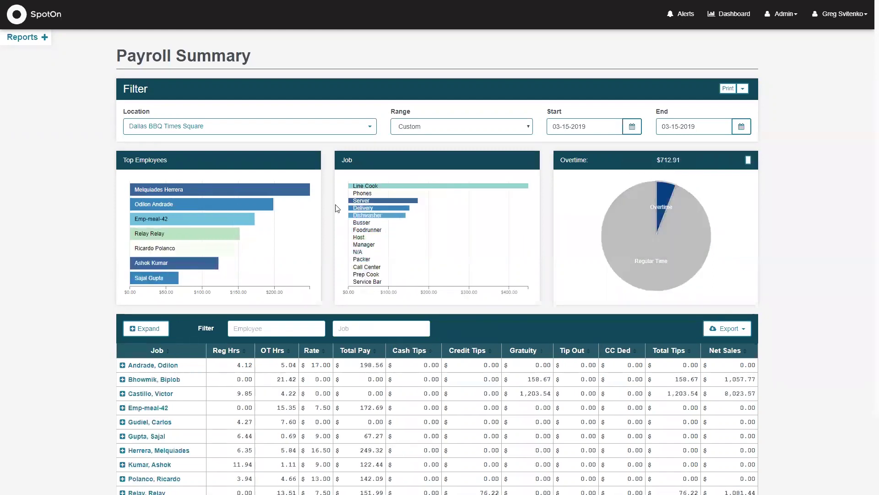
click(445, 189)
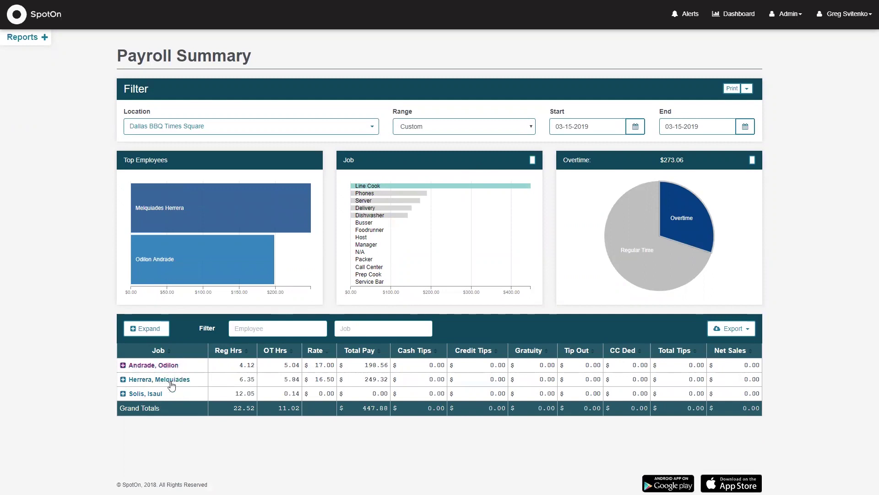
mouse_move(624, 239)
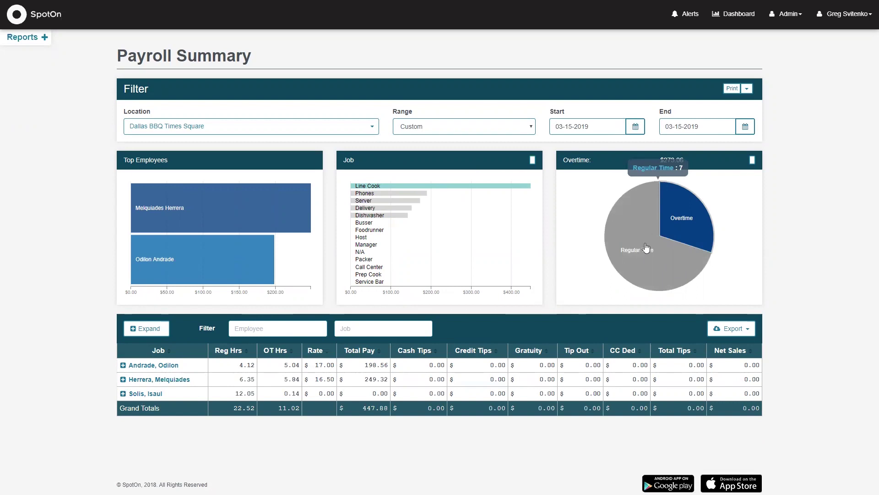
click(752, 160)
Open the Credit Card Transactions report and filter it by the partial credit card number
mouse_move(21, 346)
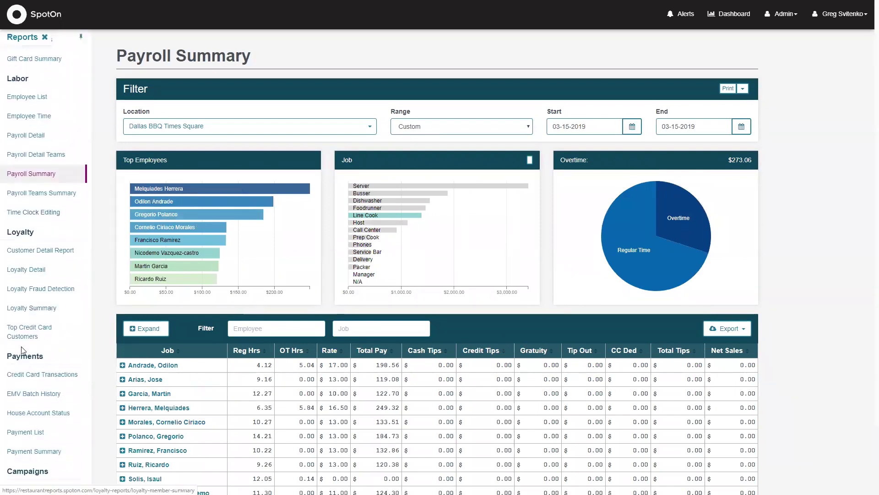
click(38, 377)
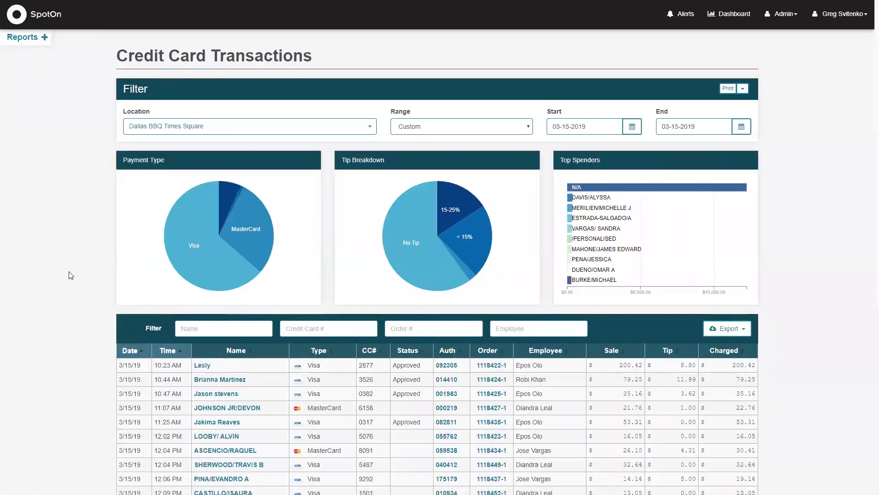
mouse_move(223, 242)
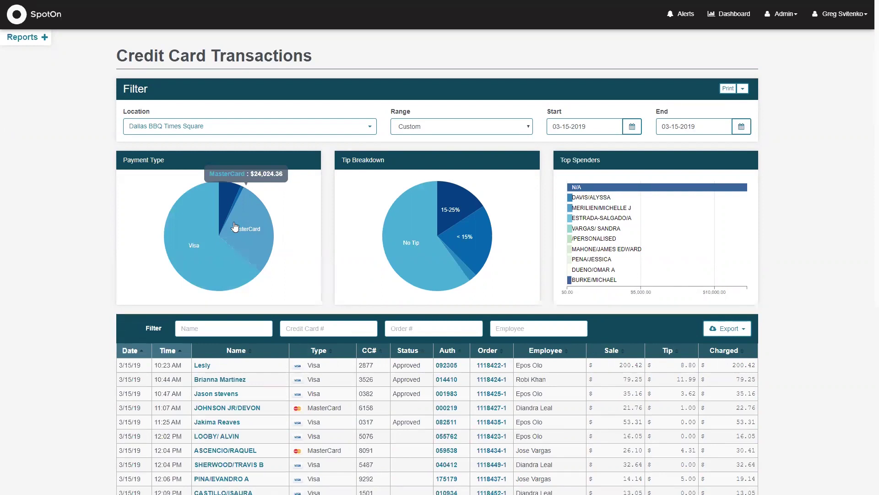
click(306, 329)
text(85)
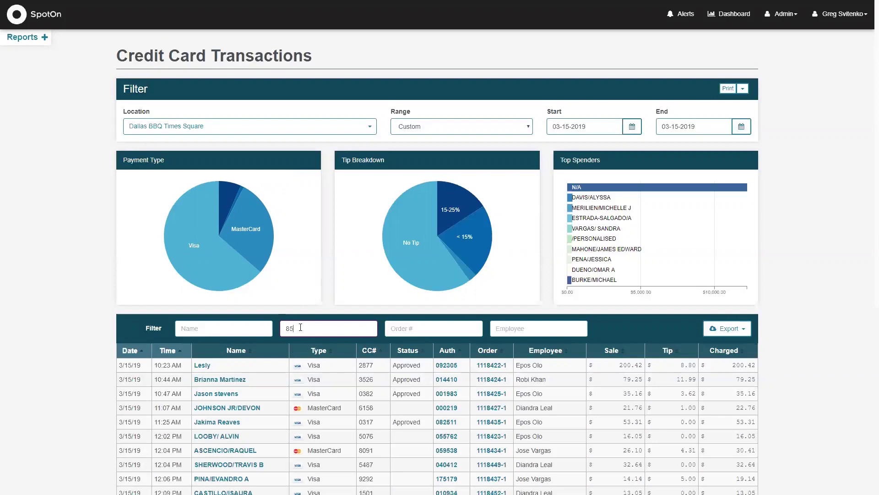
text(2)
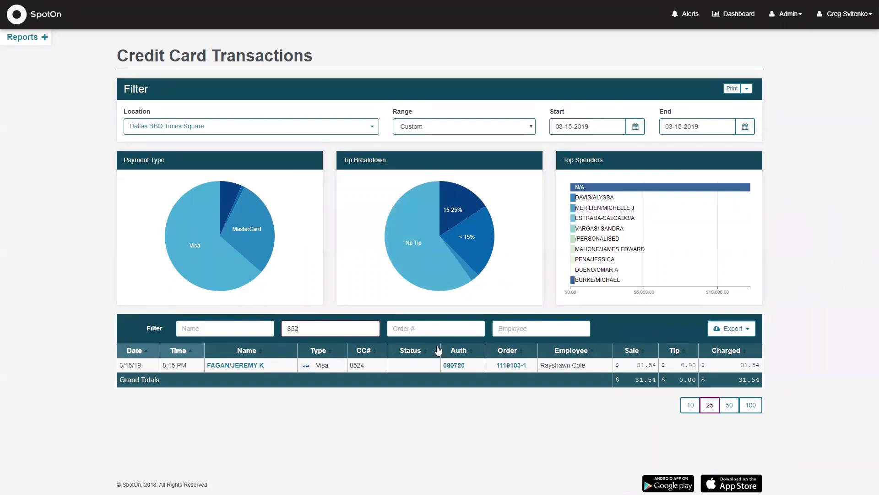
Open the order details of the filtered Visa transaction and review its full receipt
click(506, 365)
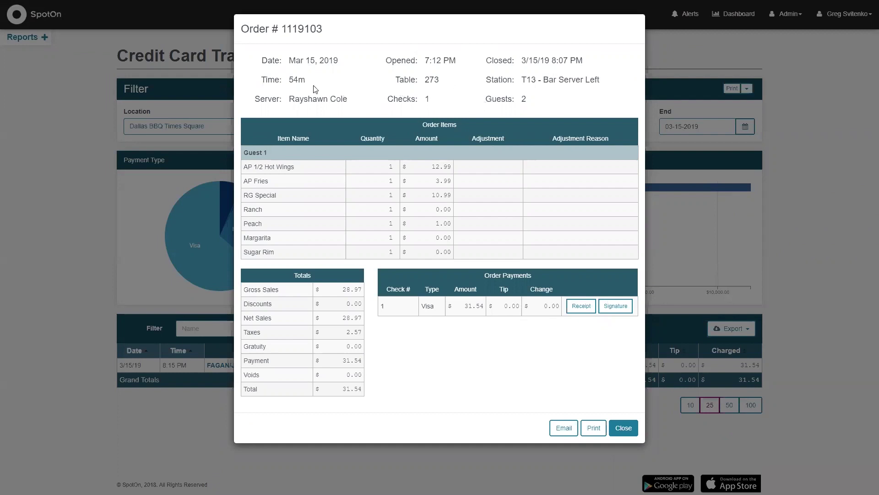
click(581, 306)
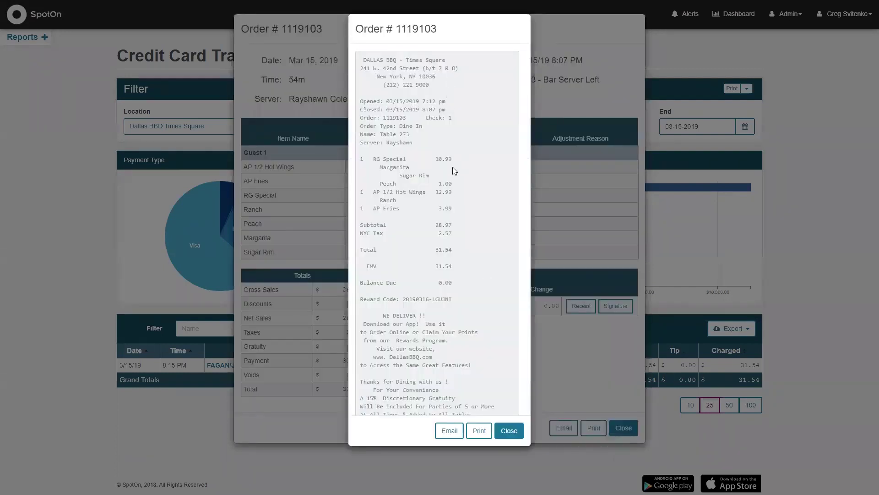
scroll(455, 173, down, 1)
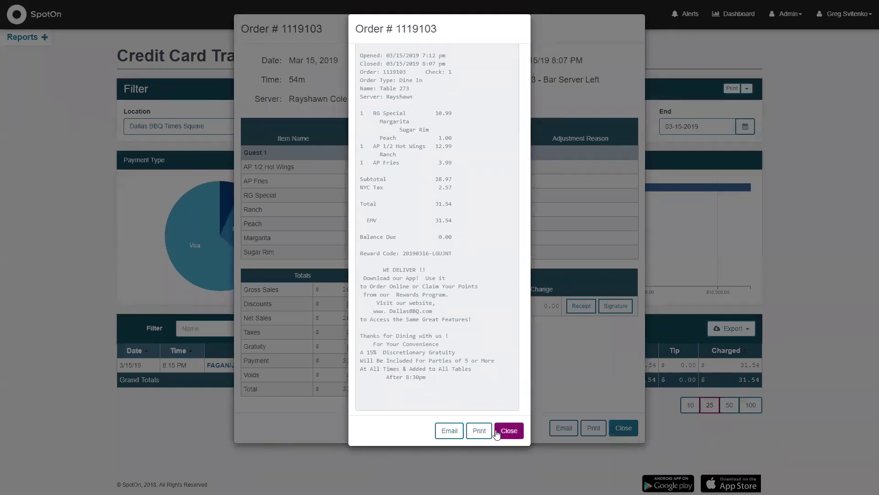
Check the email options for the receipt, cancel the email, and close the receipt and order details
click(455, 427)
click(262, 114)
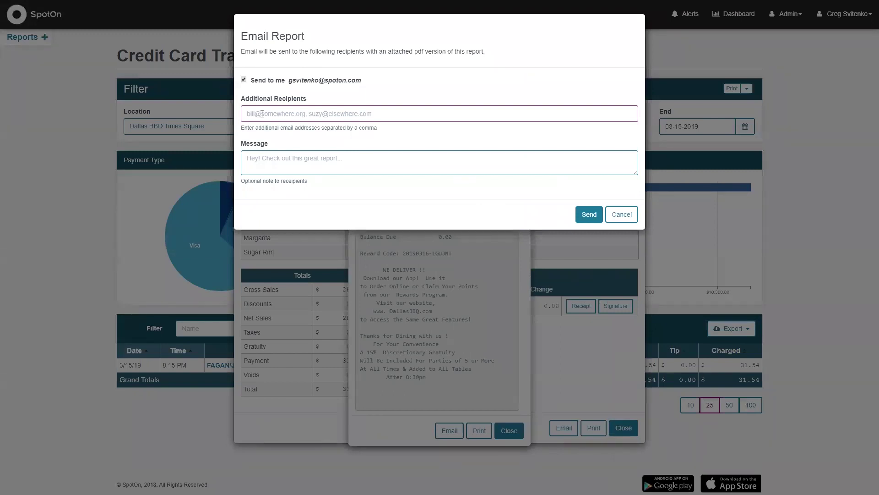
click(598, 216)
click(623, 216)
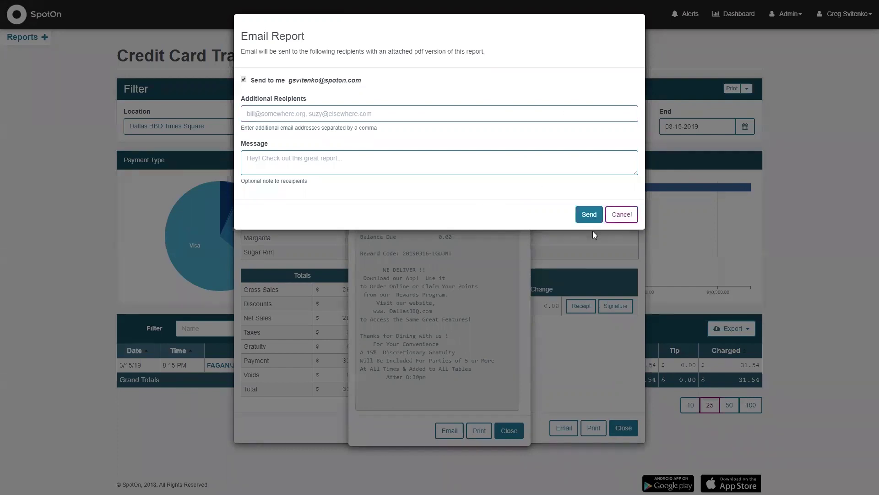
click(510, 431)
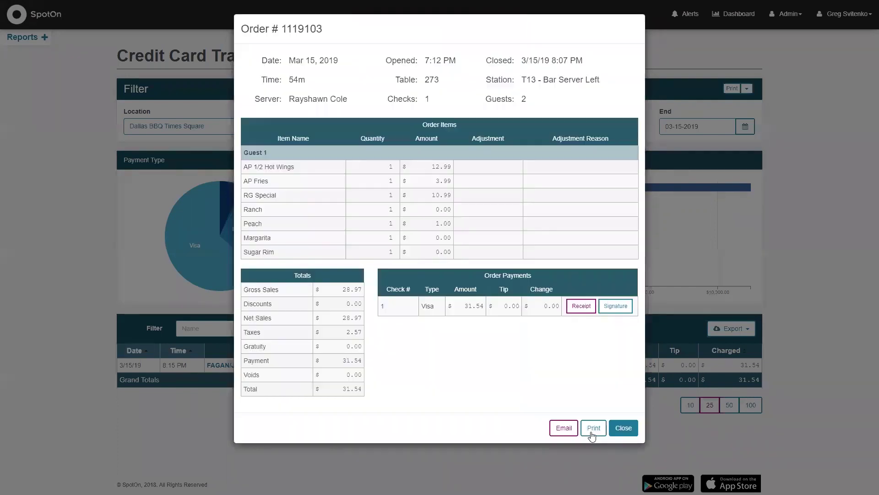
click(619, 427)
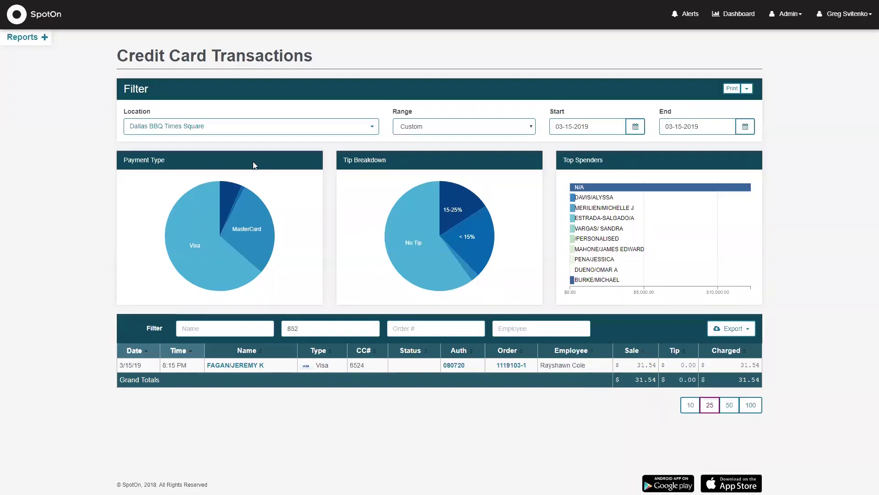
Open the Payment List report and review the cash payments with their order, employee, daypart and amount
mouse_move(27, 330)
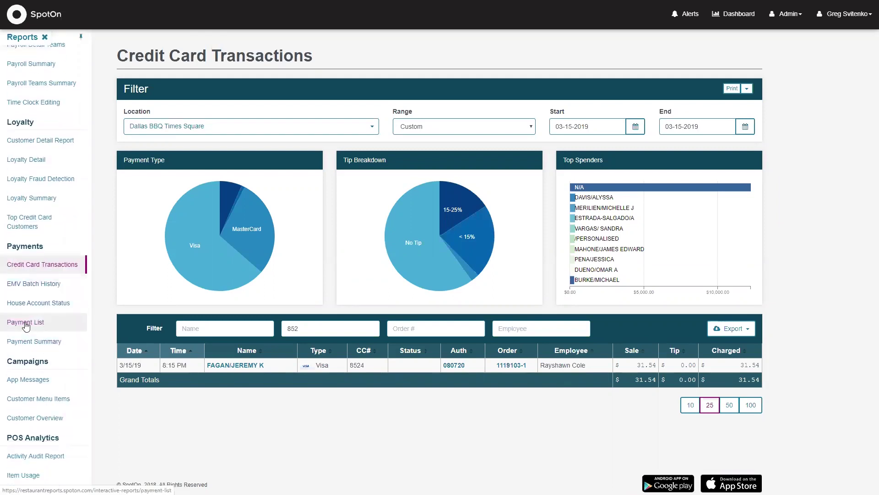
click(26, 322)
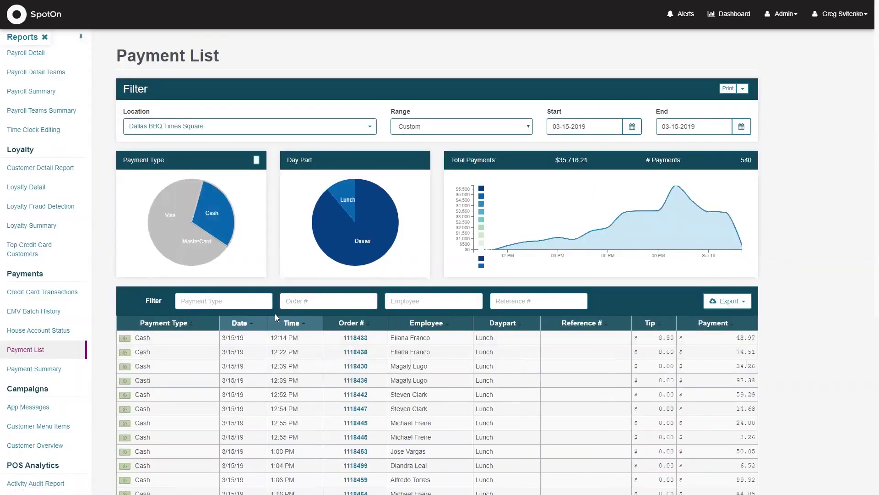
scroll(280, 313, down, 5)
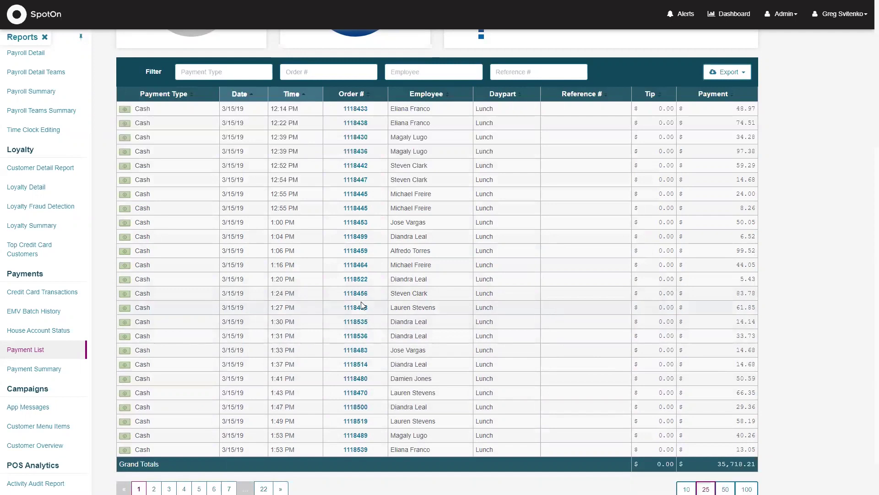
Open the Store Performance report and include every Dallas BBQ location except Dallas BBQ - TESTING
scroll(44, 330, down, 8)
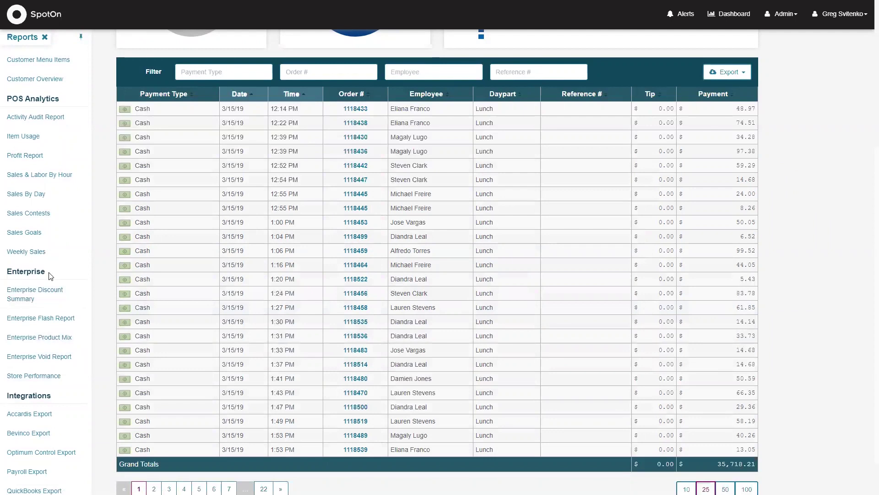
click(30, 376)
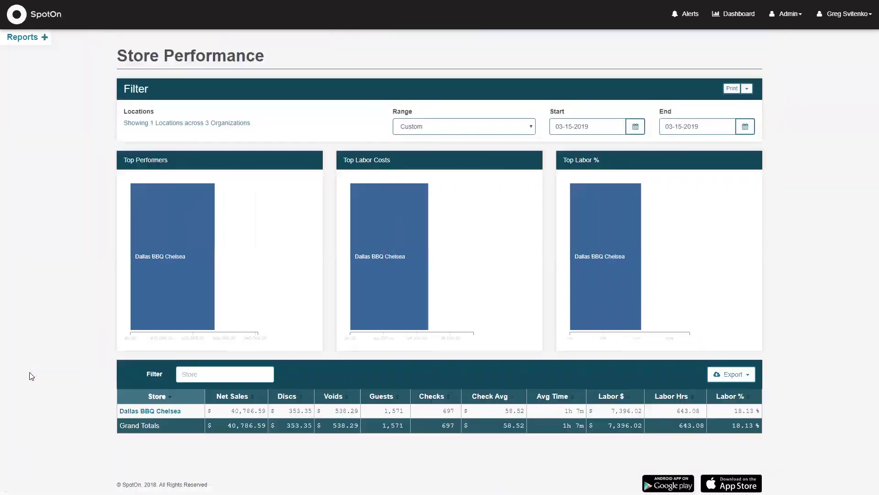
click(198, 124)
click(367, 131)
click(373, 148)
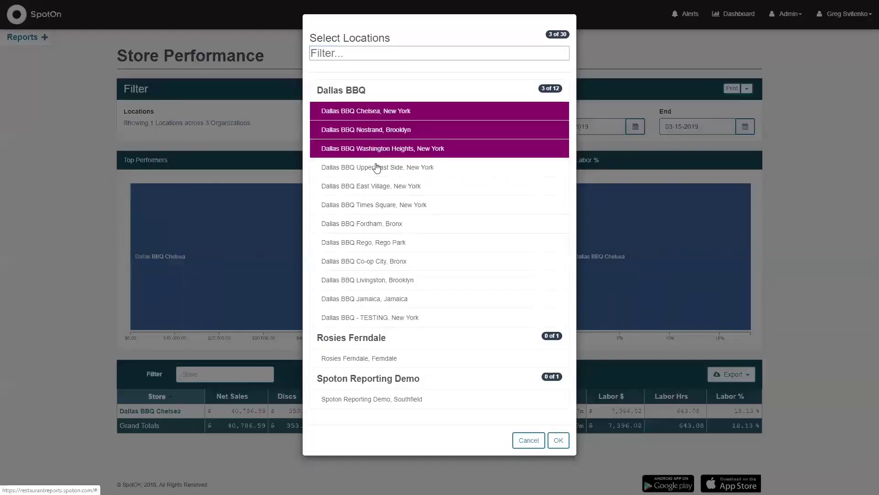
click(377, 167)
click(376, 185)
click(376, 205)
click(374, 223)
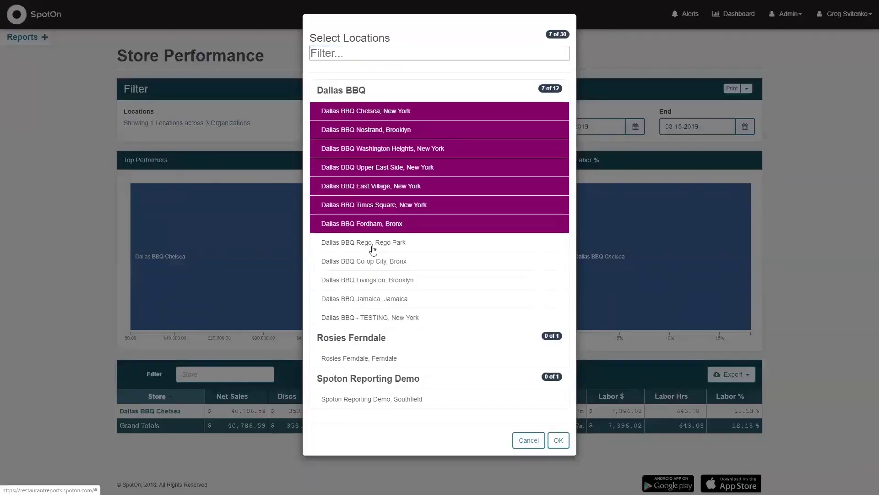
click(374, 243)
click(375, 262)
click(378, 279)
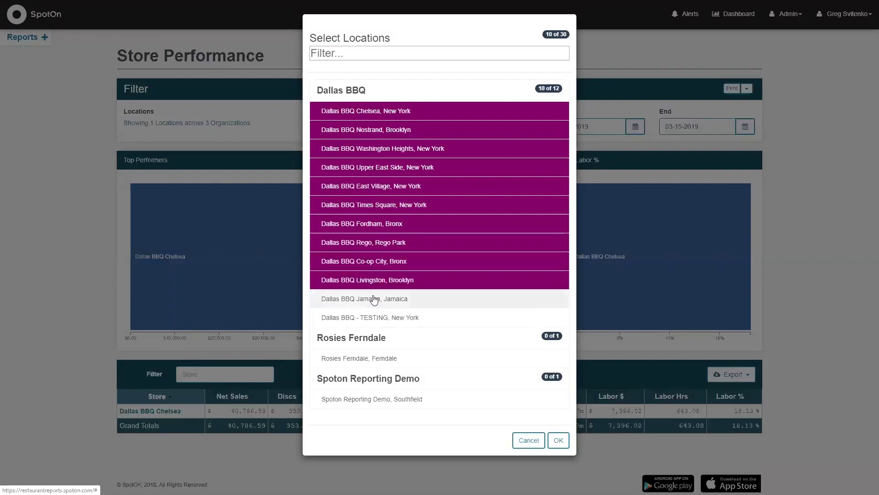
click(375, 299)
click(558, 440)
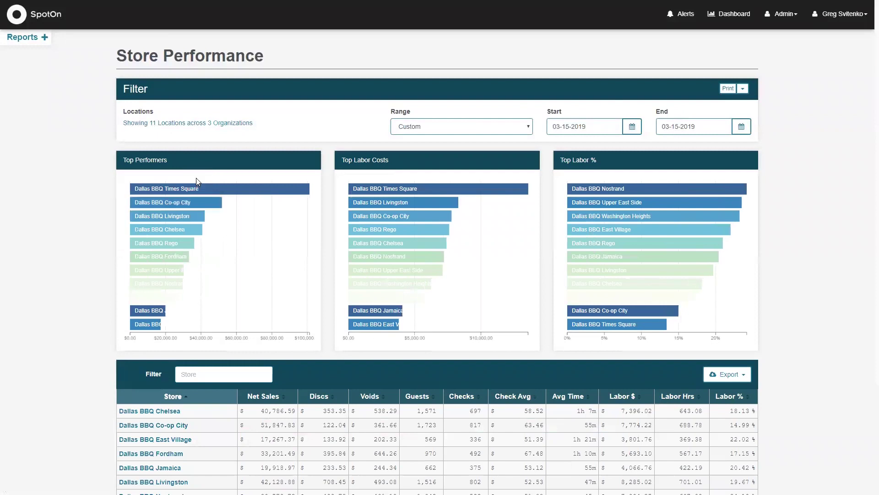
Compare the stores' performance, labor cost and labor percentage figures, and open the Daily Sales Recap for Dallas BBQ Chelsea
mouse_move(191, 191)
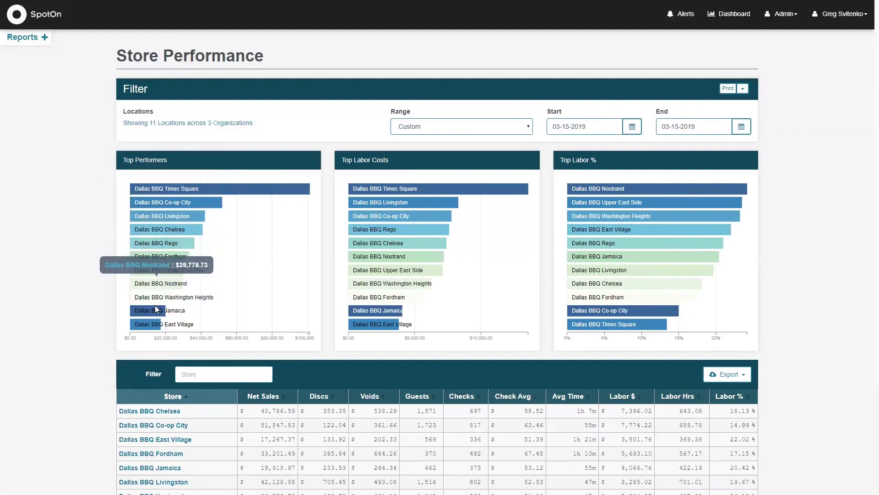
mouse_move(394, 184)
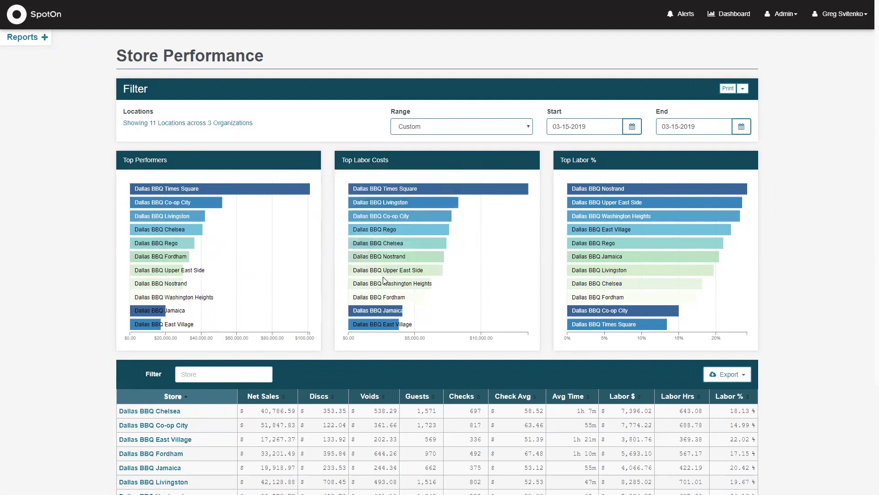
mouse_move(610, 193)
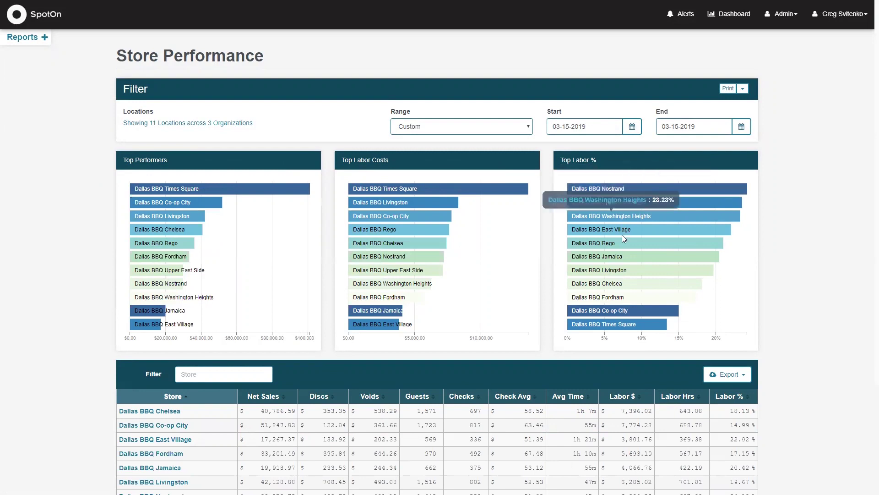
scroll(610, 304, down, 3)
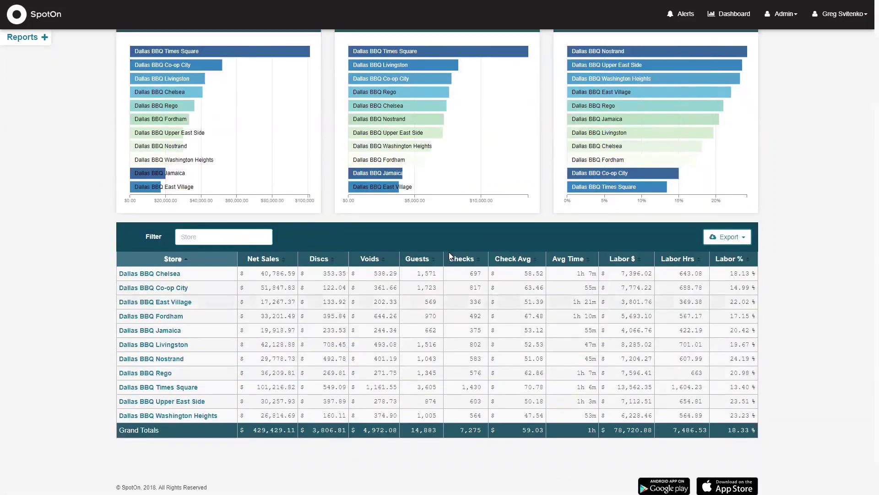
click(168, 274)
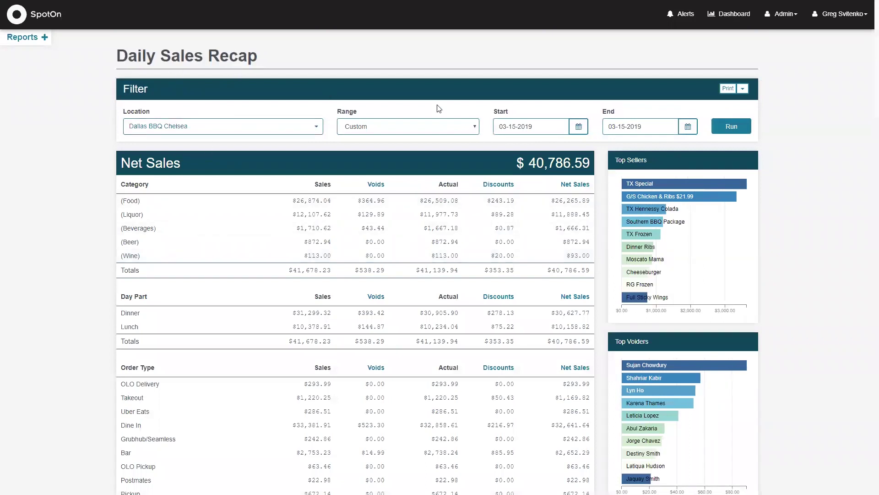
Open the Enterprise Void Report and review the voids by location, void reason and top voiders
click(22, 39)
click(28, 395)
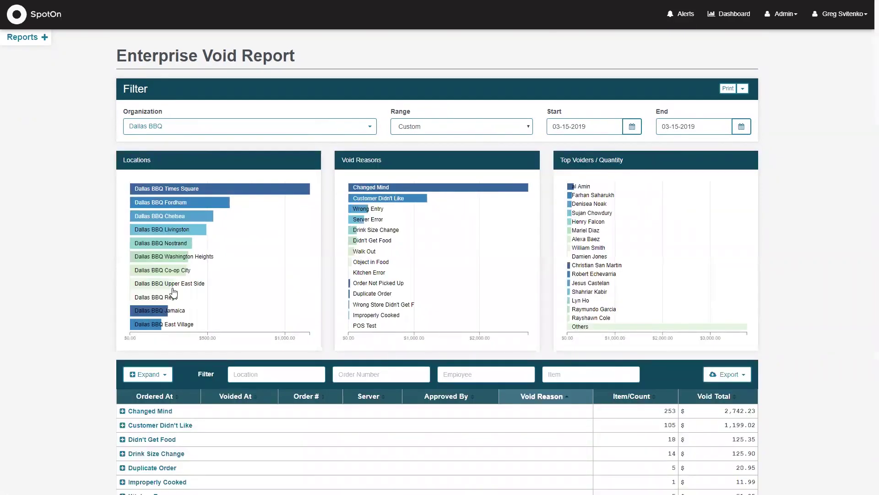
mouse_move(187, 191)
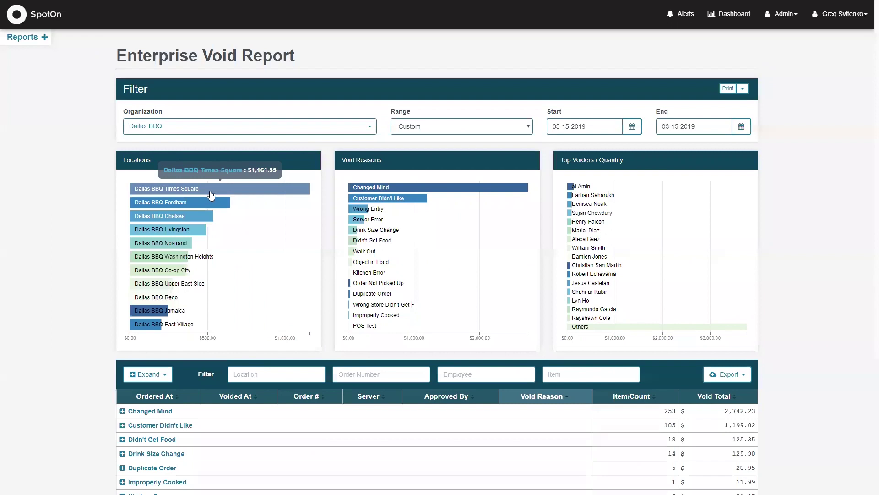
mouse_move(439, 188)
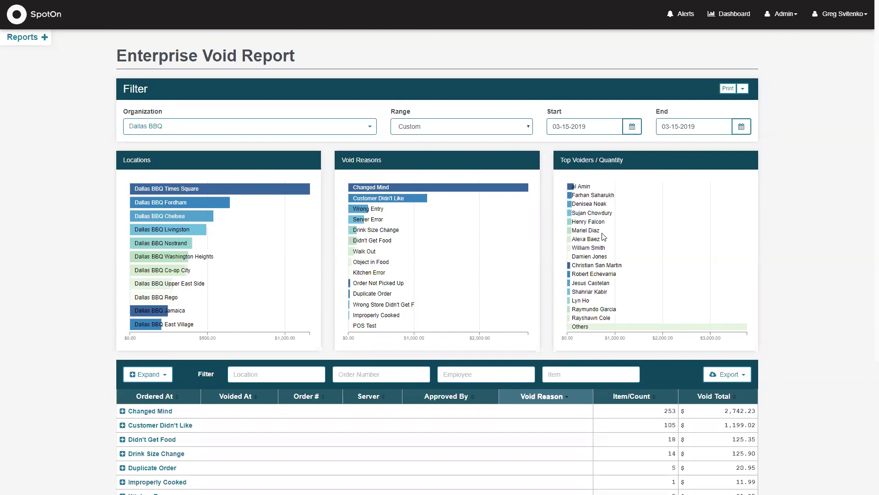
Expand the Duplicate Order voids down to the individual voided items at Dallas BBQ East Village
scroll(245, 305, down, 4)
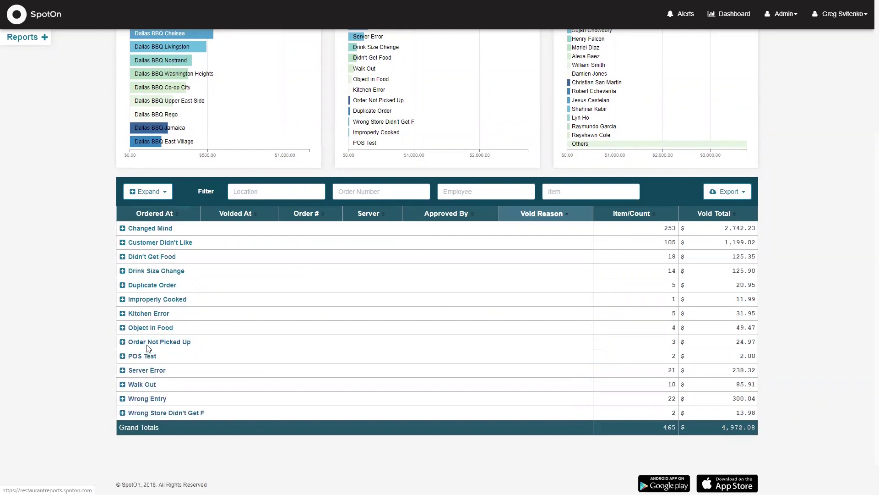
click(152, 286)
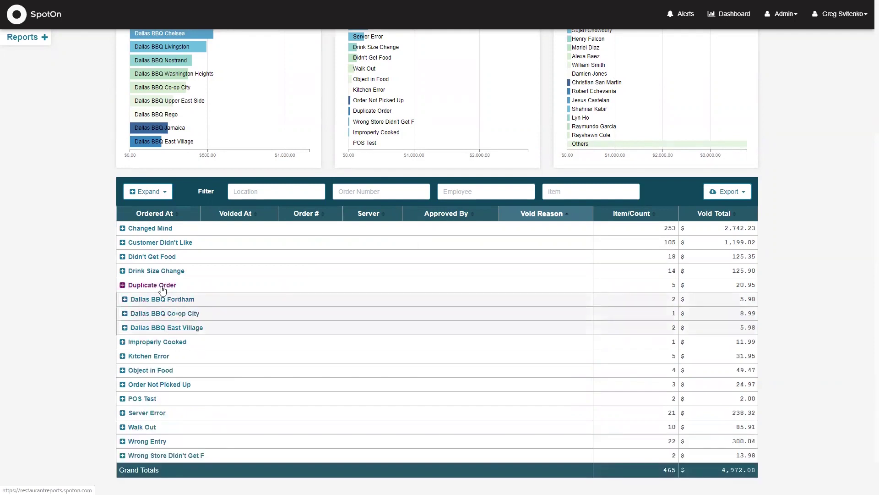
click(187, 328)
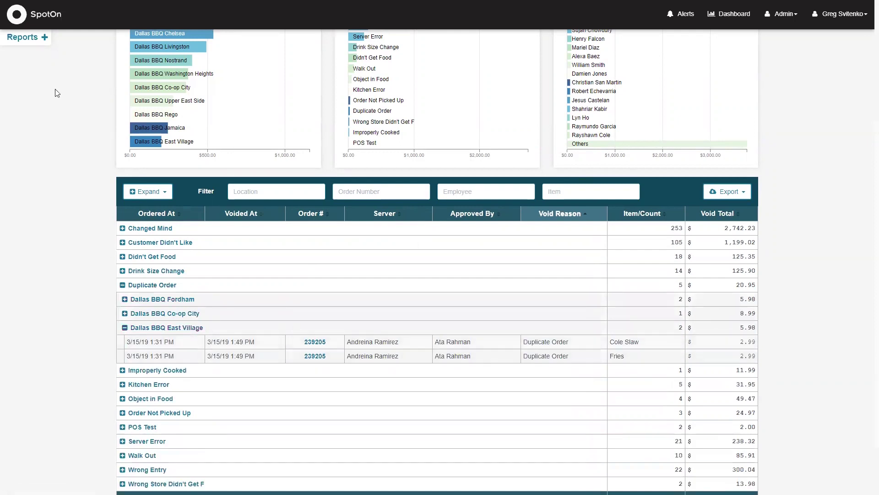
Open the Sales Contests report, go to its contest list, and create a new contest
mouse_move(4, 275)
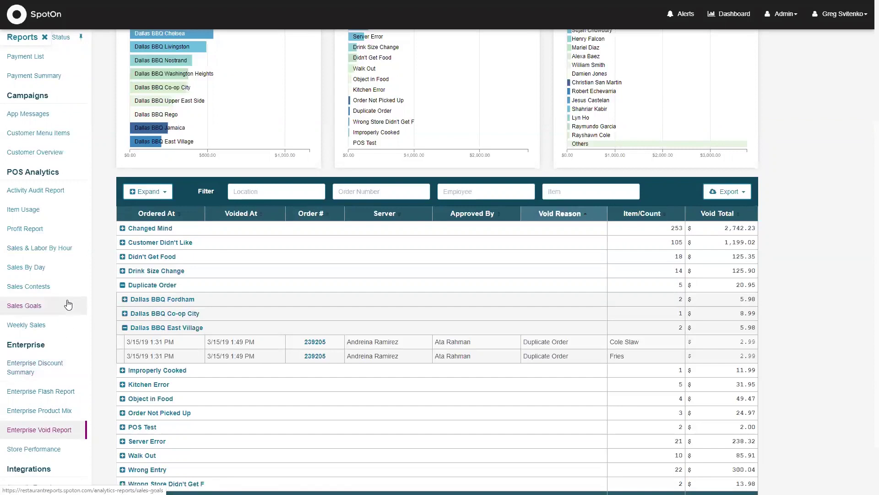
click(28, 287)
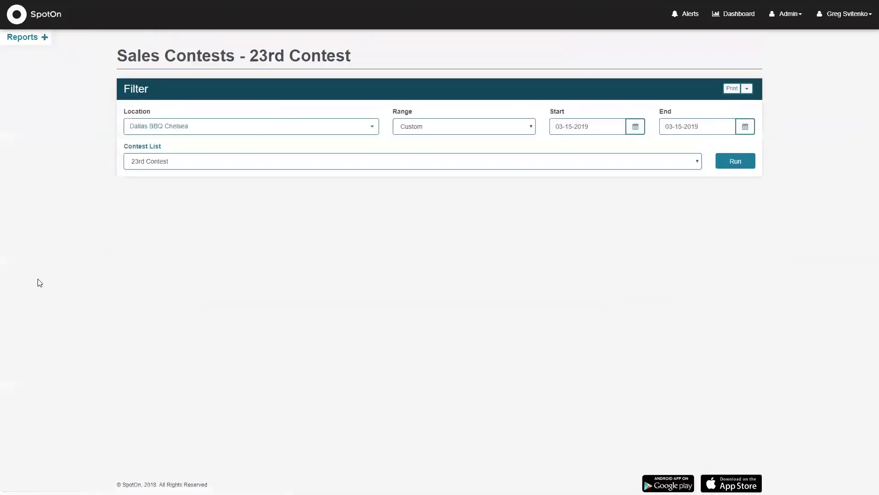
click(145, 147)
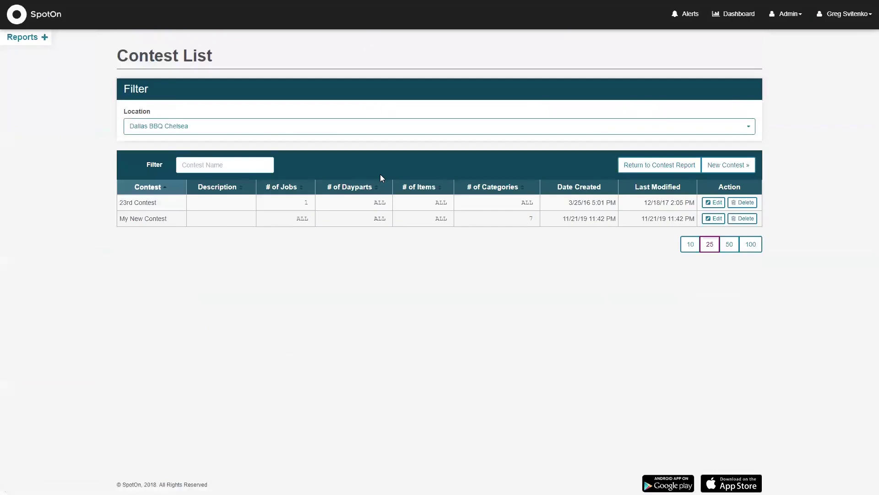
click(736, 166)
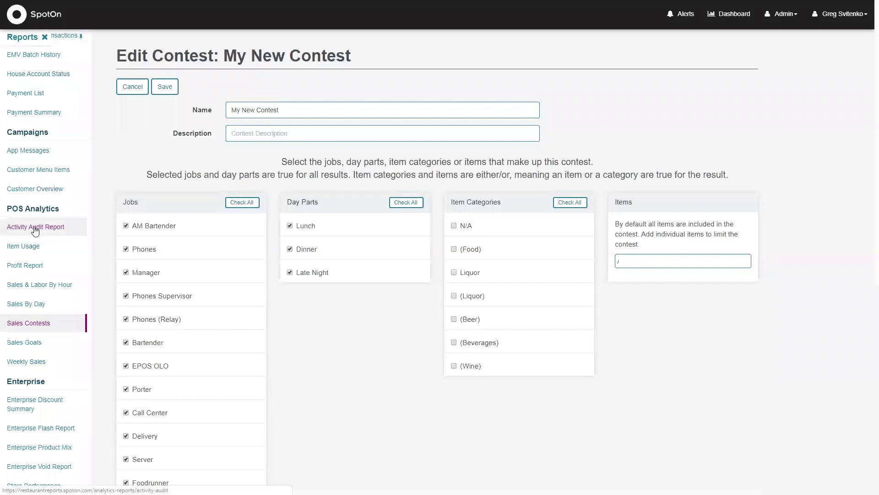
Open the Activity Audit Report and review the activities it can track
click(35, 228)
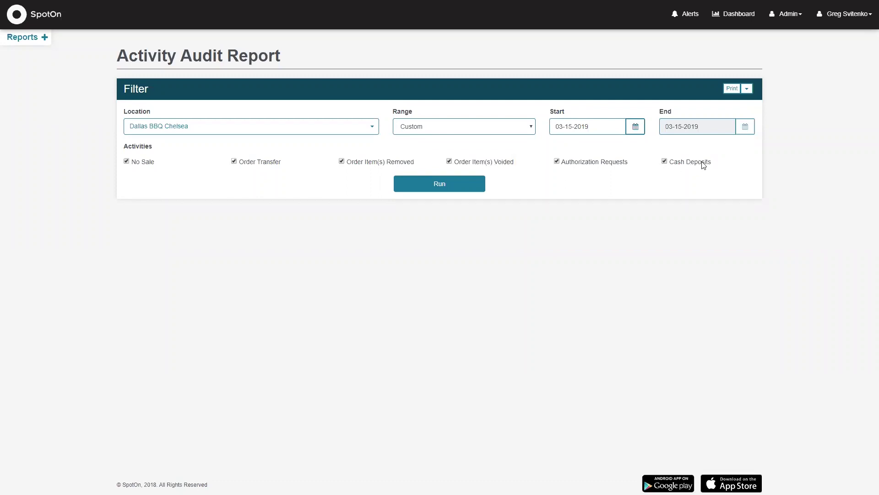
mouse_move(31, 142)
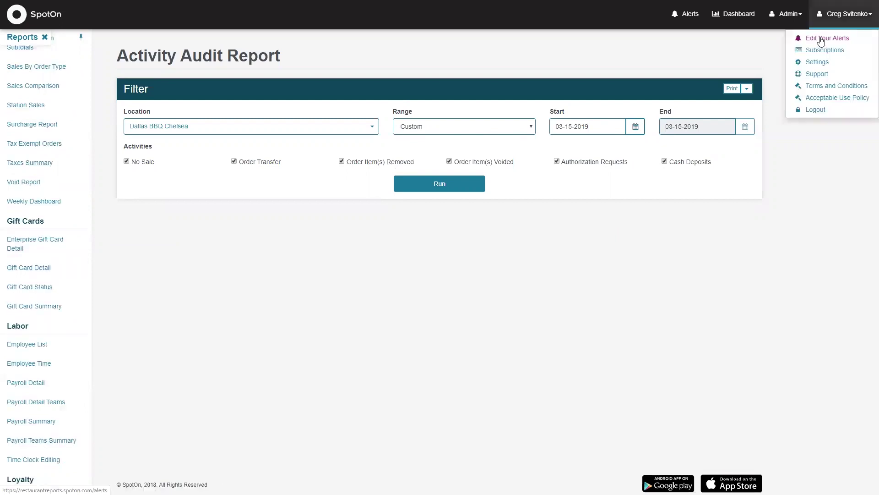
Open the personal alerts, start a new alert, and choose Void as its alert type
click(821, 36)
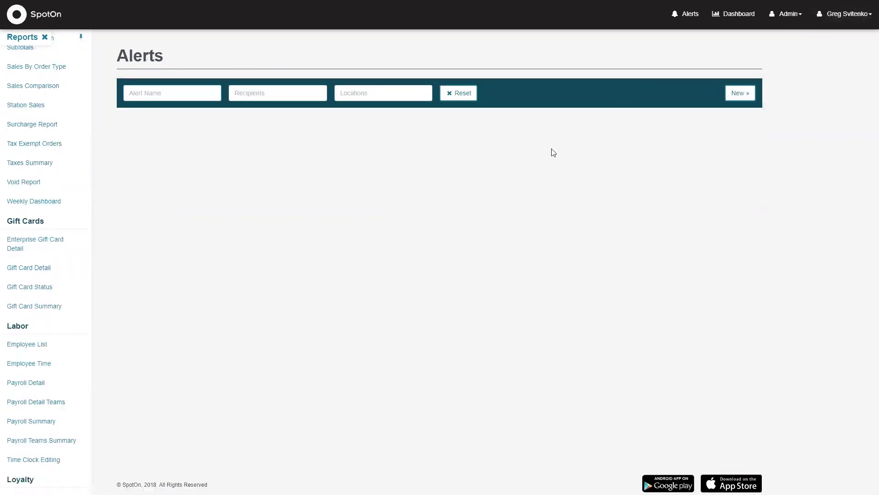
click(740, 93)
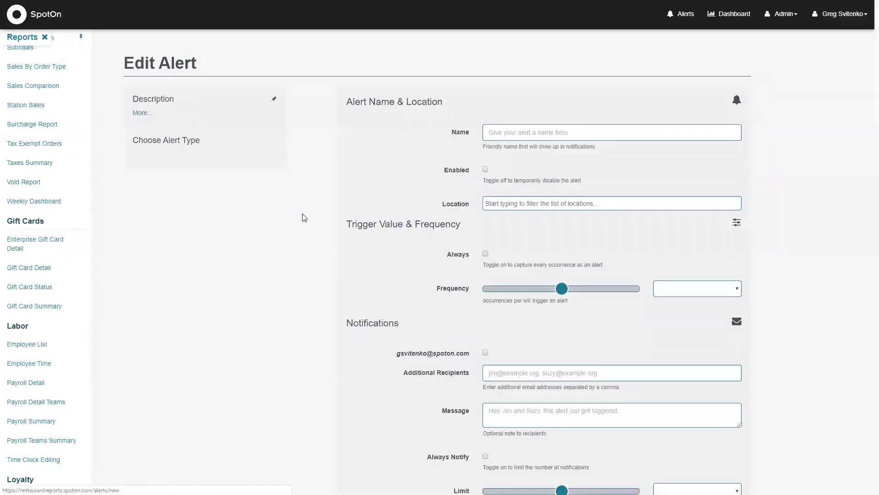
scroll(181, 216, down, 1)
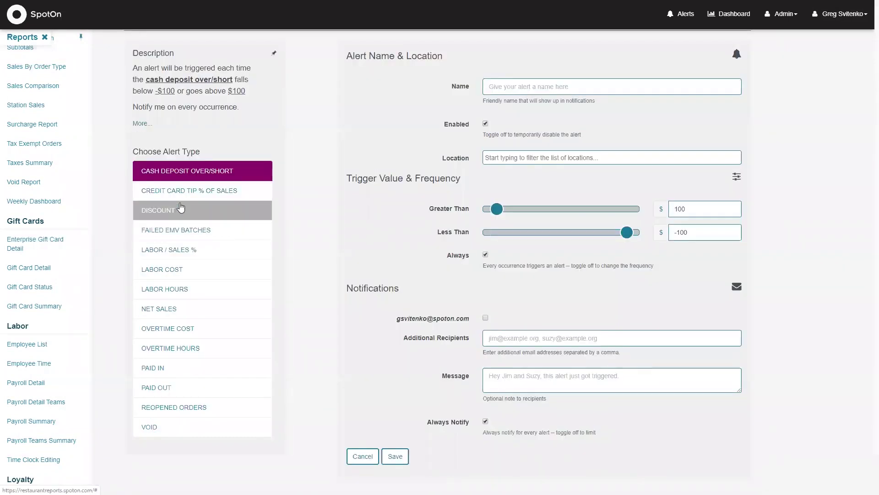
click(155, 431)
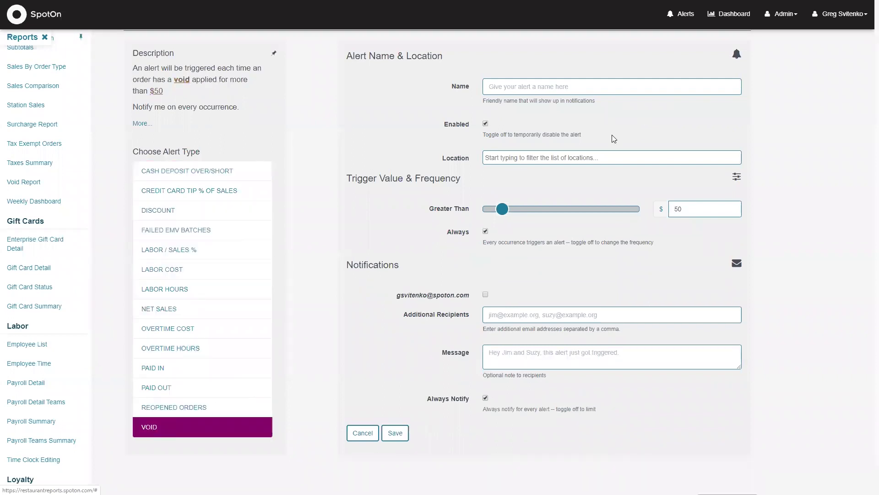
Set the void alert to trigger above $114 and check its notification recipient and message options
drag(500, 209, 614, 214)
click(684, 210)
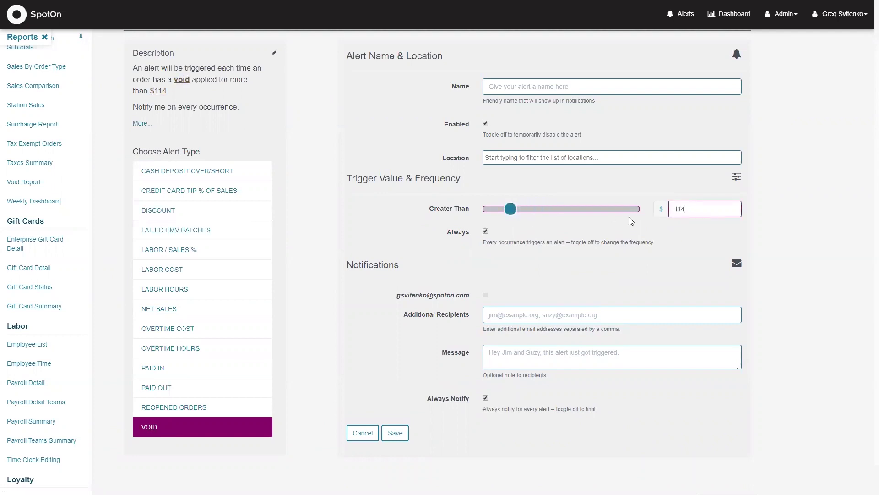
click(493, 316)
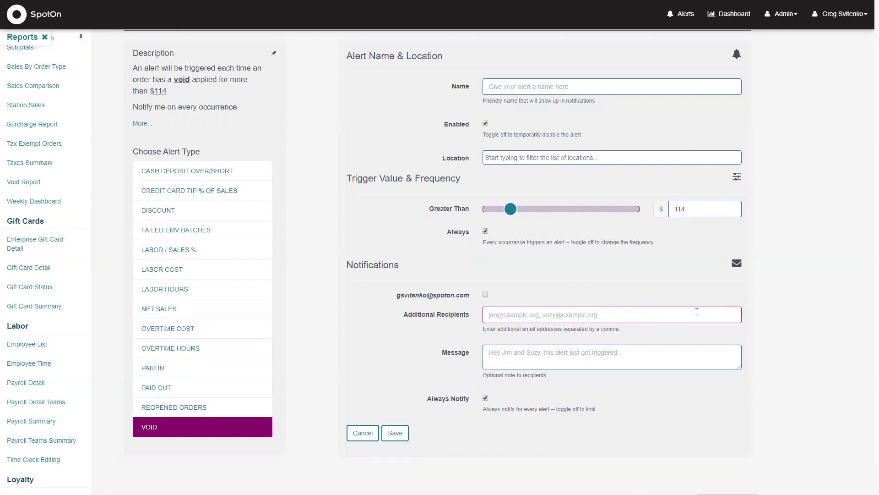
scroll(642, 412, down, 1)
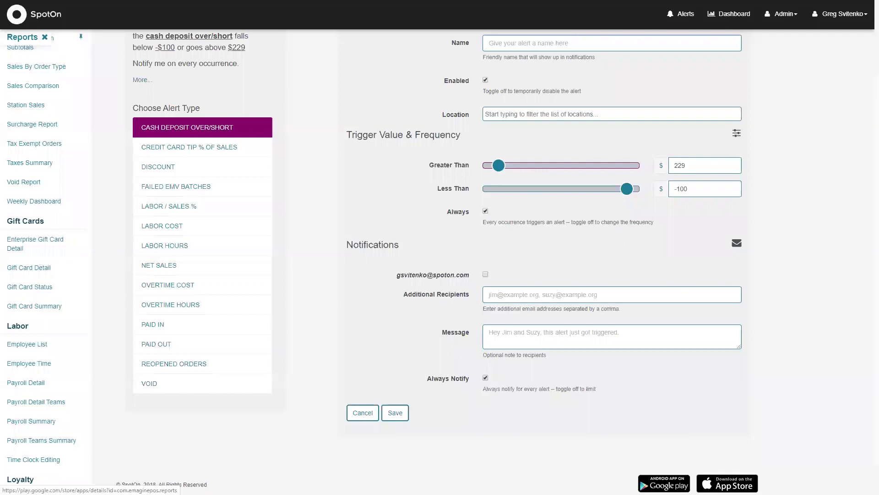
Open the report subscriptions and start a new subscription for the Daily Sales Recap report
click(841, 14)
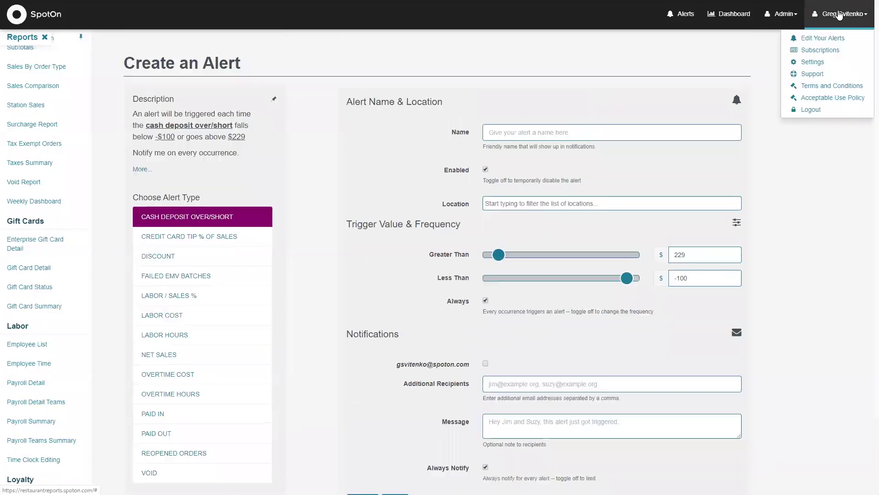
click(818, 54)
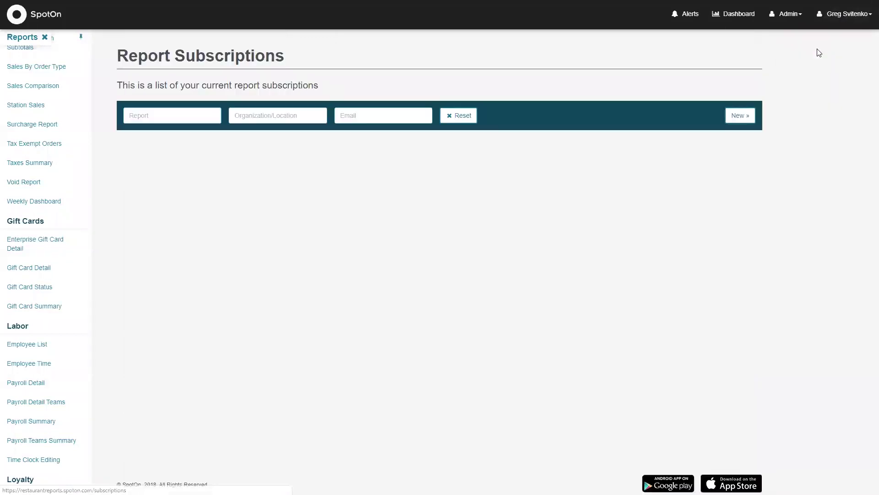
click(741, 118)
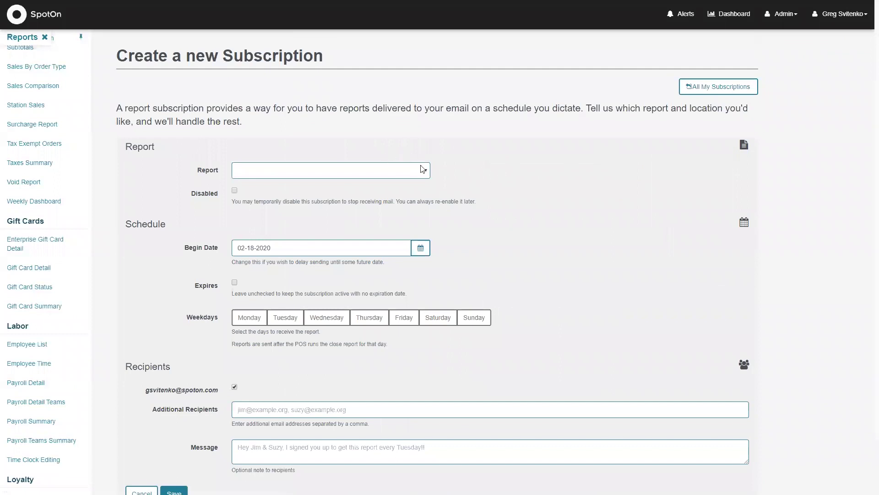
scroll(20, 55, down, 1)
click(45, 39)
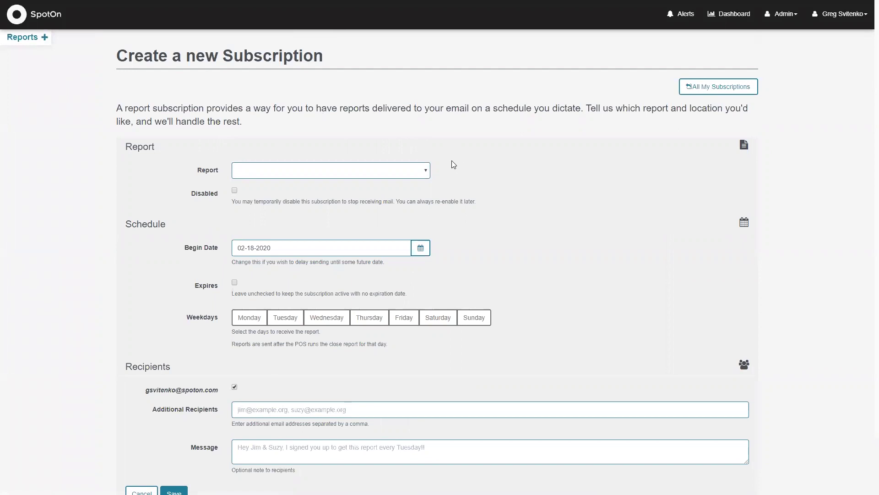
click(430, 170)
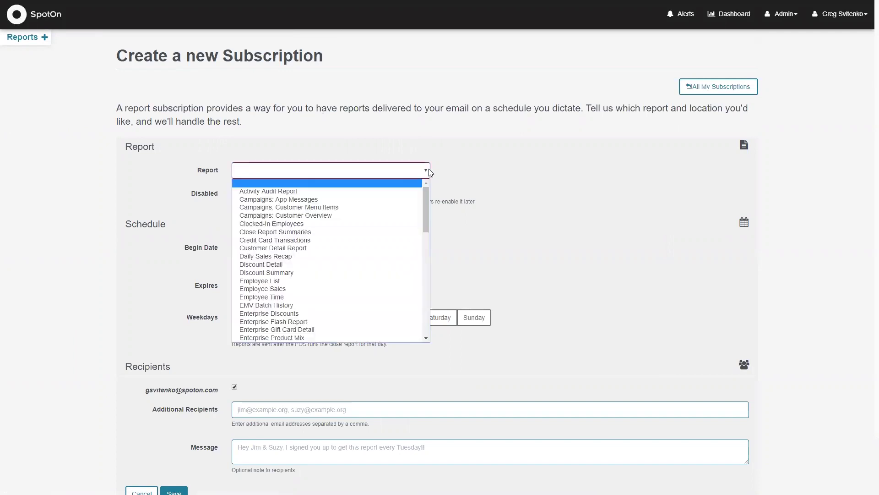
click(280, 259)
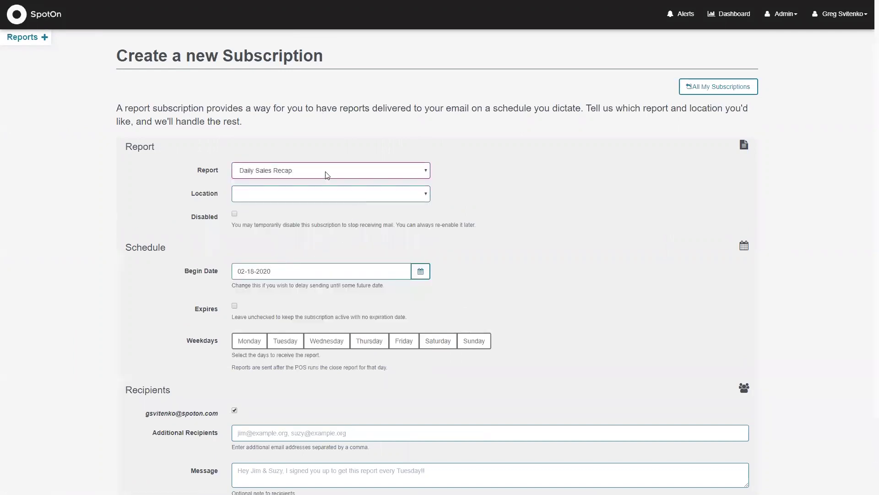
Schedule the Daily Sales Recap subscription for every weekday from Monday through Sunday
scroll(337, 236, down, 2)
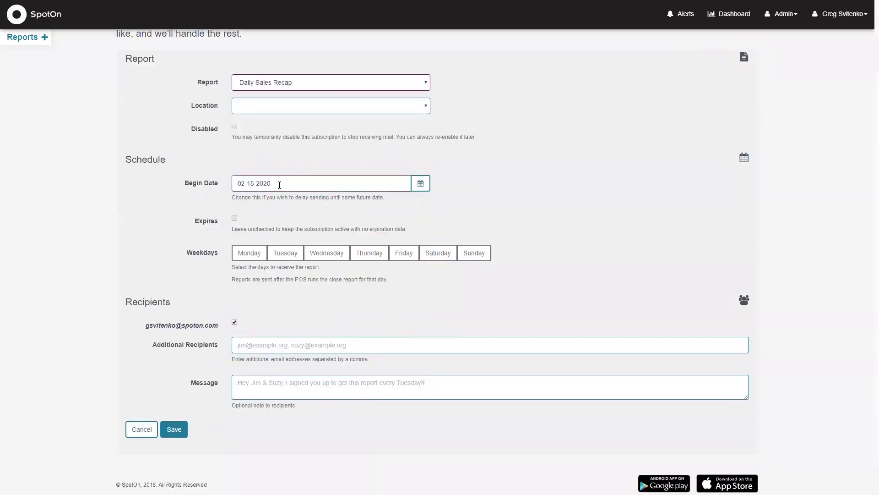
click(249, 253)
click(293, 252)
click(330, 253)
click(408, 253)
click(437, 253)
click(486, 257)
click(525, 253)
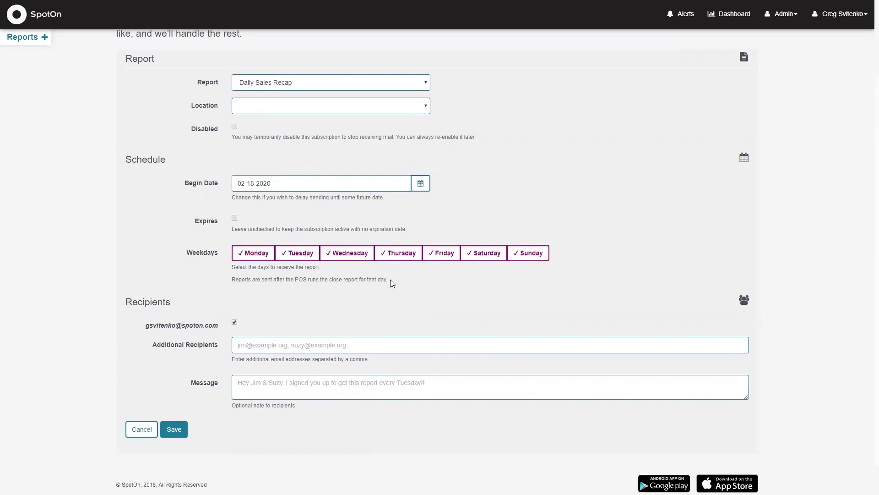
scroll(432, 274, up, 1)
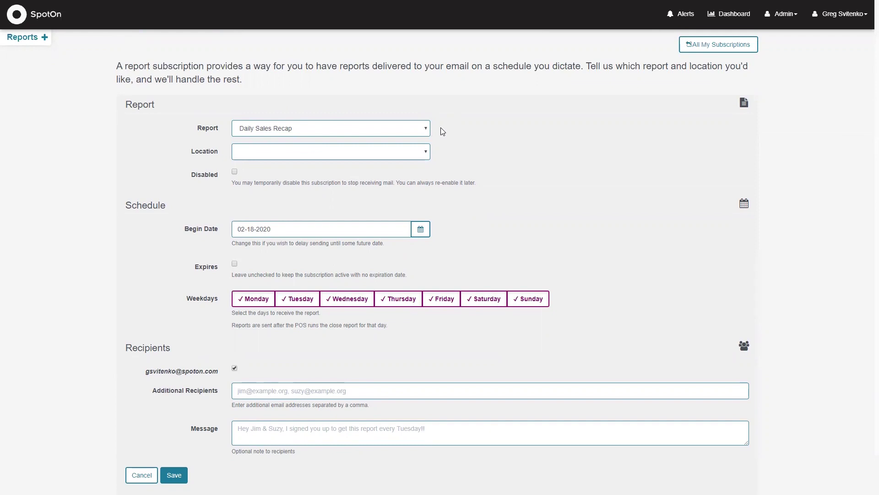
scroll(442, 132, up, 1)
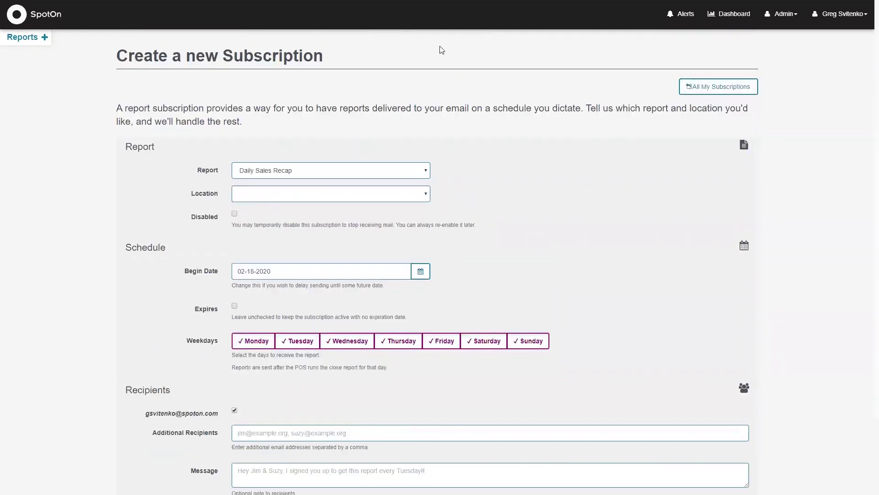